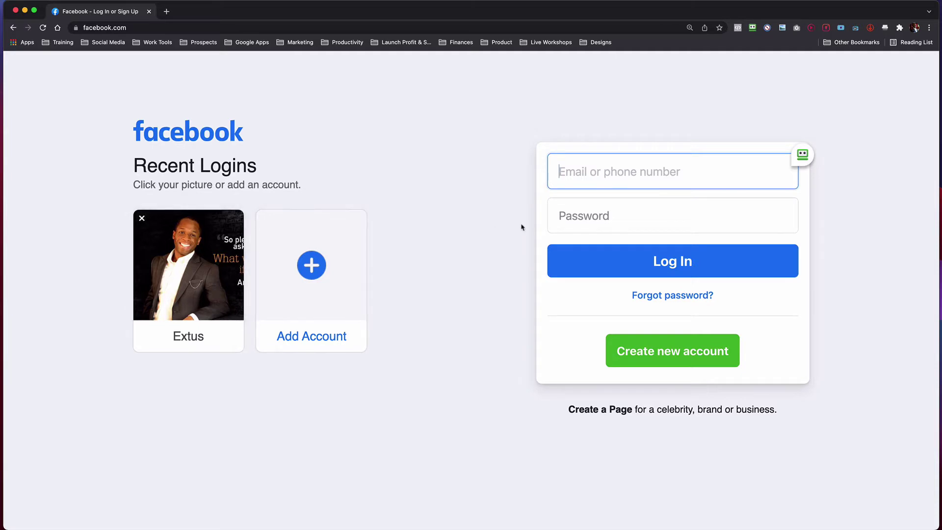
# - Log in to Facebook by filling the e-mail and password fields with the saved login of the personal profile
pyautogui.click(700, 356)
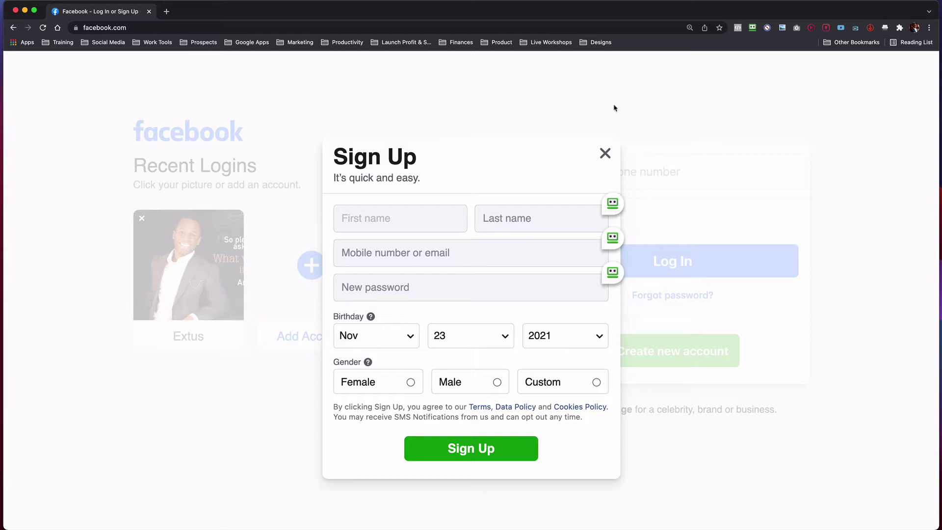
pyautogui.click(604, 153)
pyautogui.click(802, 154)
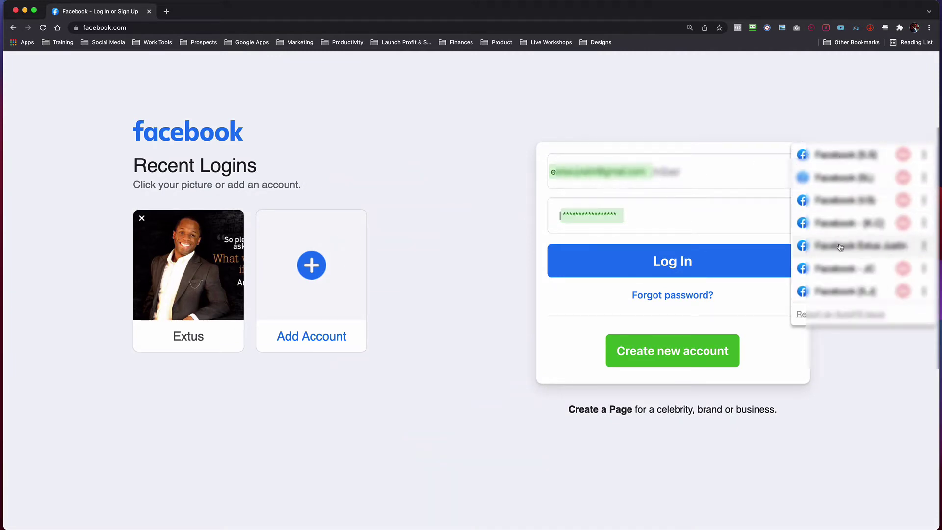
pyautogui.click(842, 246)
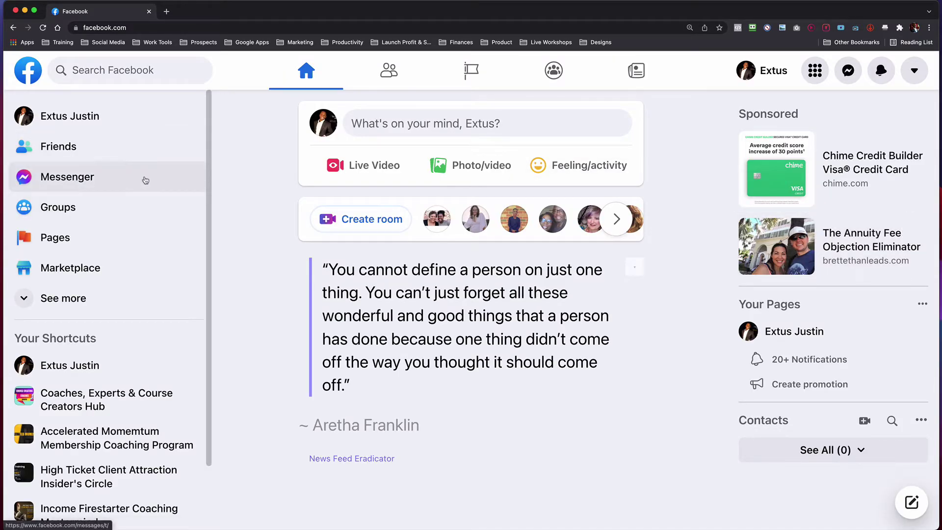
# - Start creating a new Page from the managed Pages and enter the owner's full name followed by "(Test)" as its name
pyautogui.click(65, 247)
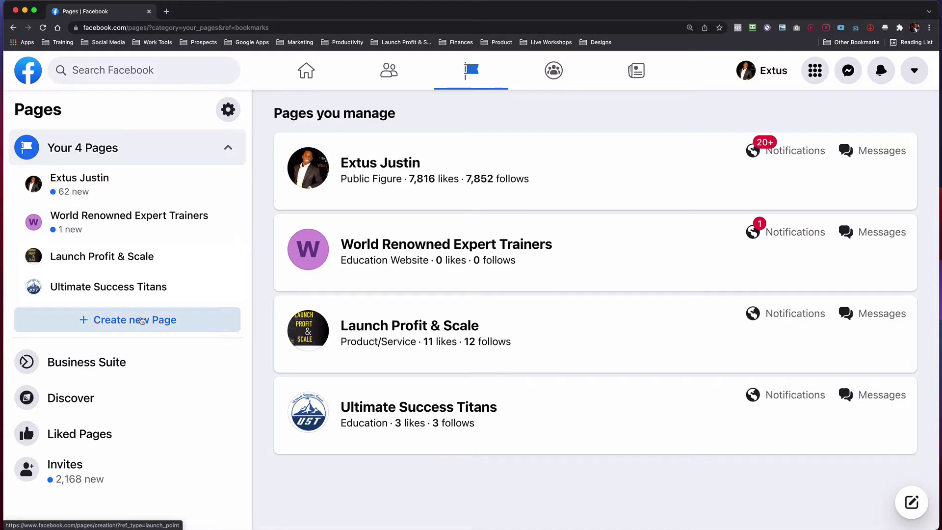
pyautogui.click(142, 320)
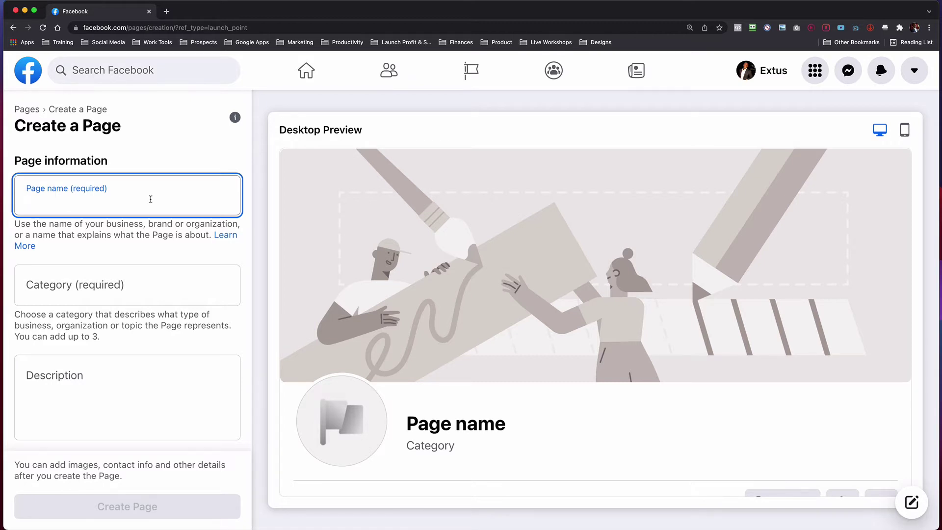
pyautogui.write('Extus Justin Test')
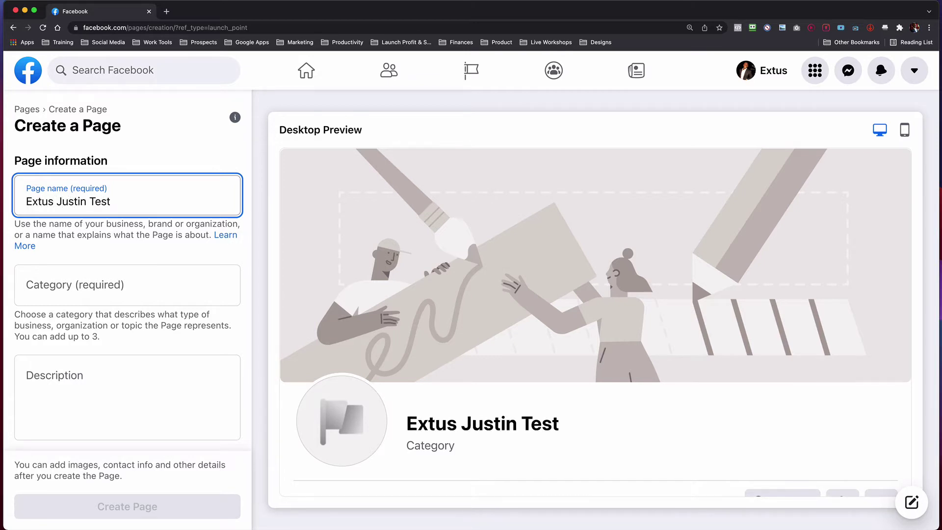
pyautogui.write(')')
pyautogui.click(91, 202)
pyautogui.write('(')
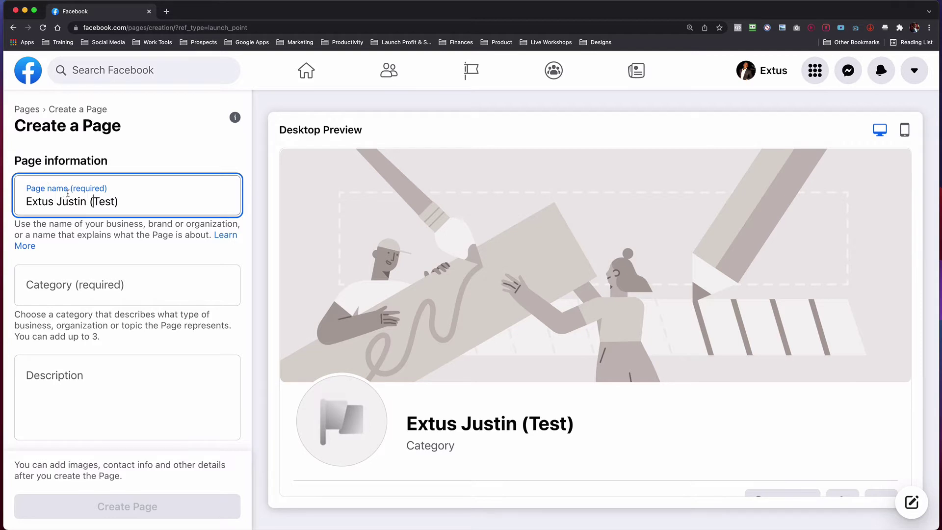
pyautogui.click(87, 287)
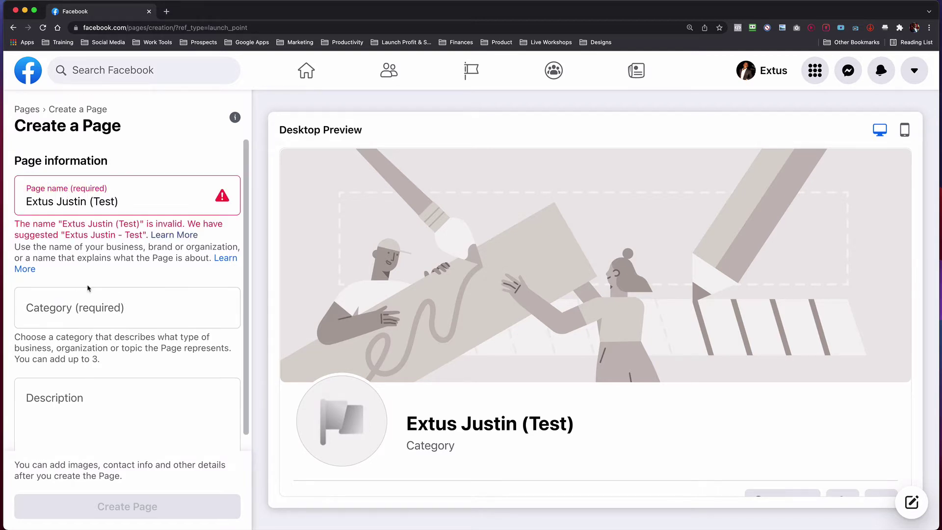
pyautogui.click(86, 300)
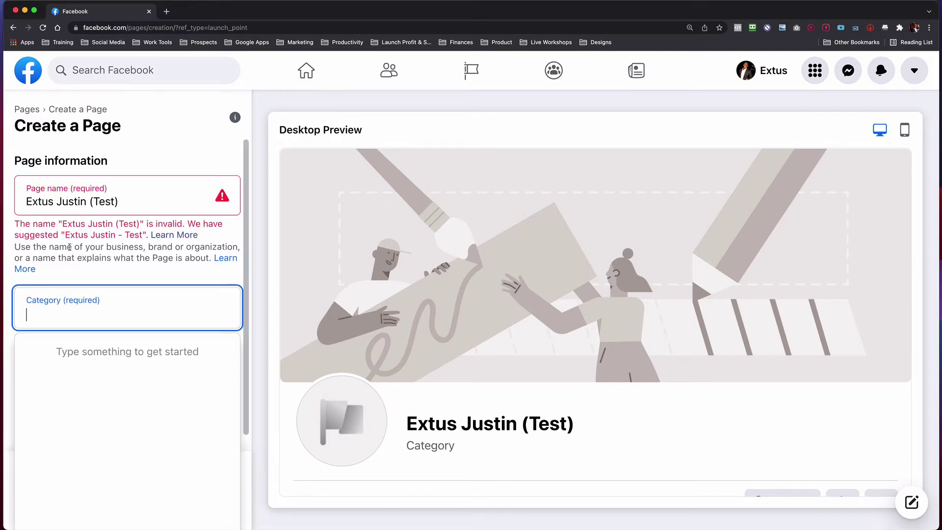
# - Replace "(Test)" at the end of the Page name with "Sample2"
pyautogui.moveTo(87, 201); pyautogui.dragTo(134, 203)
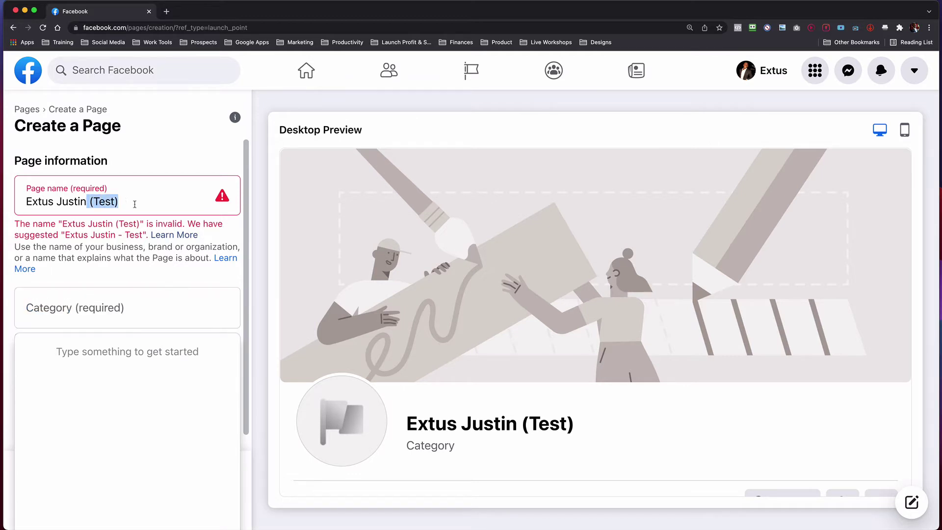
pyautogui.press('BackSpace')
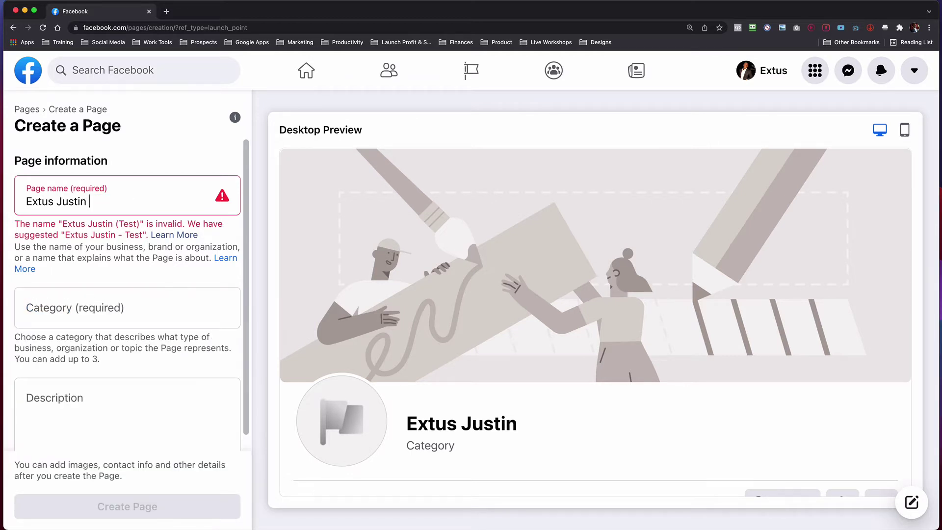
pyautogui.write('Sample')
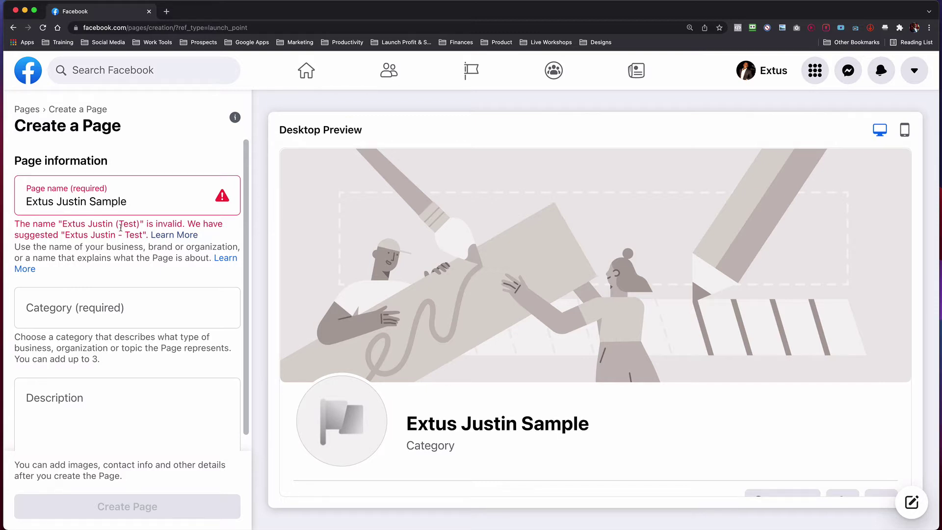
pyautogui.write('2')
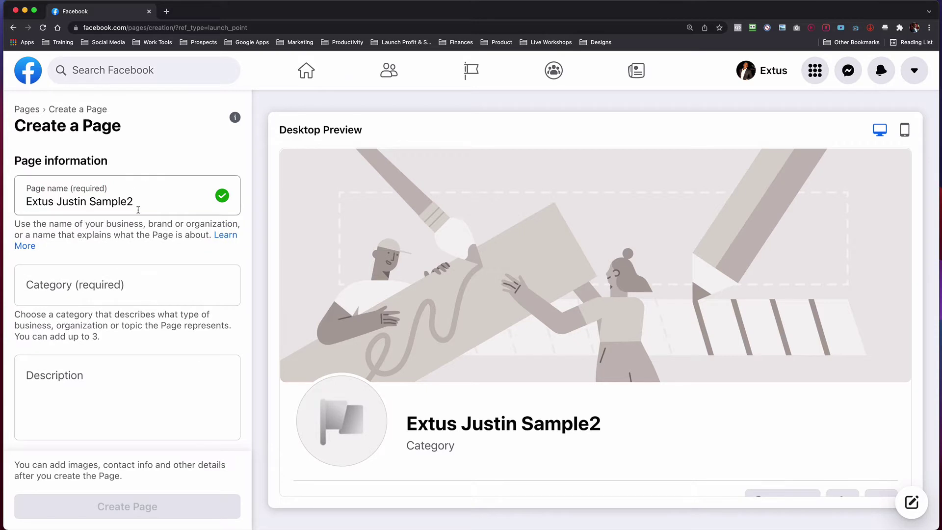
# - Search the Page categories for "Mar" and add Advertising/Marketing
pyautogui.click(82, 294)
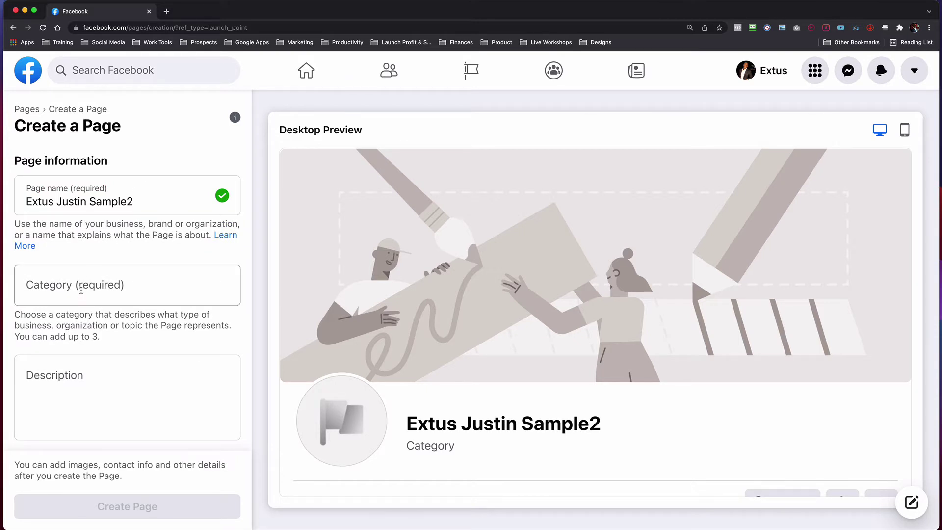
pyautogui.click(81, 290)
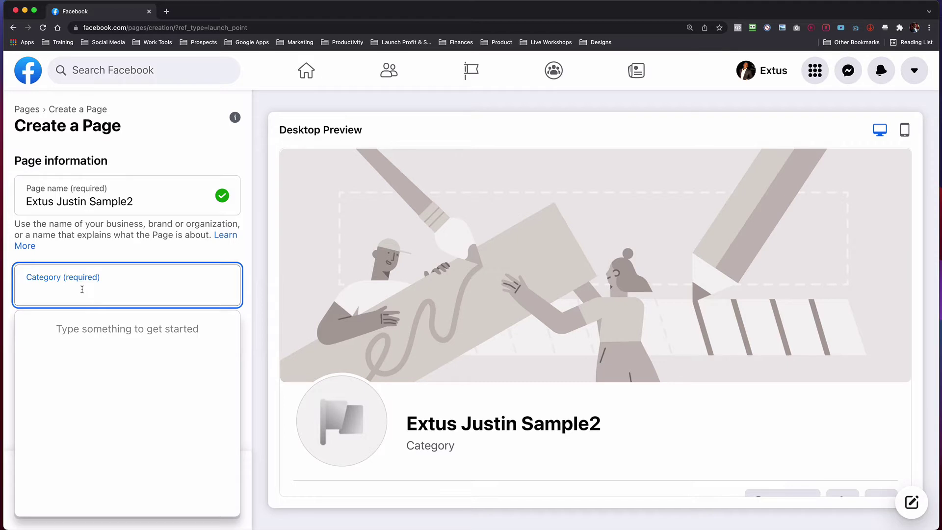
pyautogui.write('Mar')
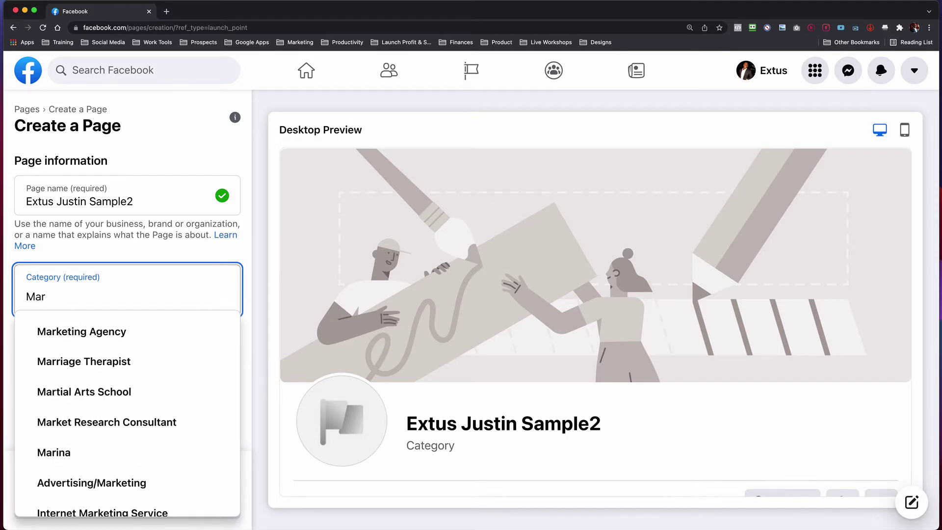
pyautogui.scroll(-2, 93, 353)
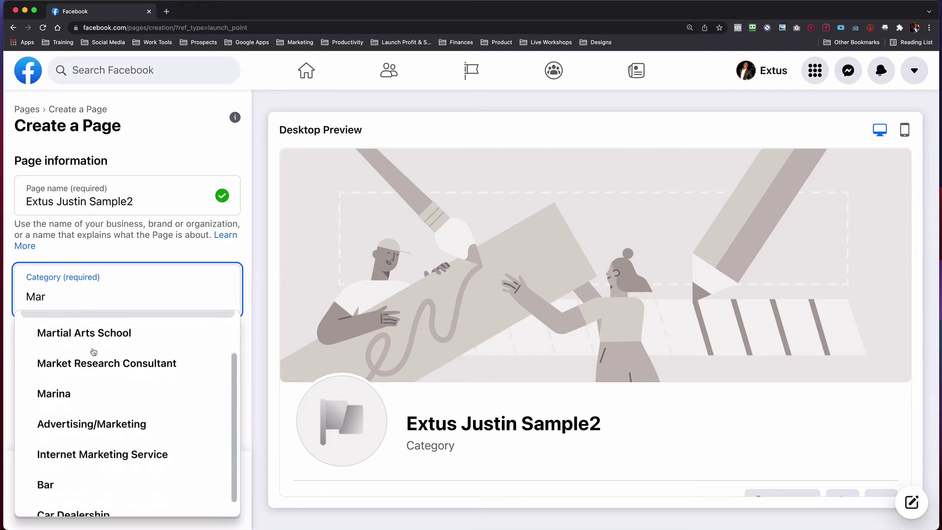
pyautogui.click(92, 405)
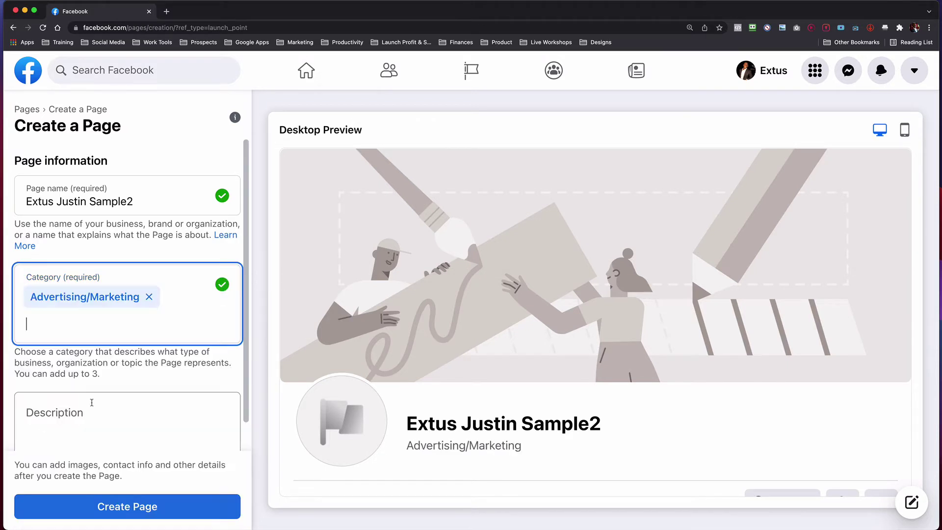
# - Search the categories for "Consul" and add Business Consultant as a second Page category
pyautogui.scroll(-1, 92, 403)
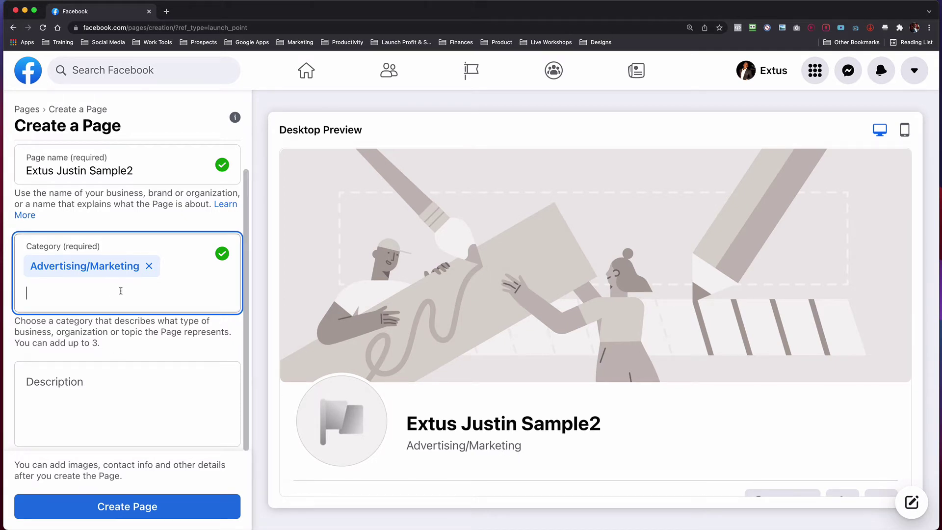
pyautogui.write('Cos')
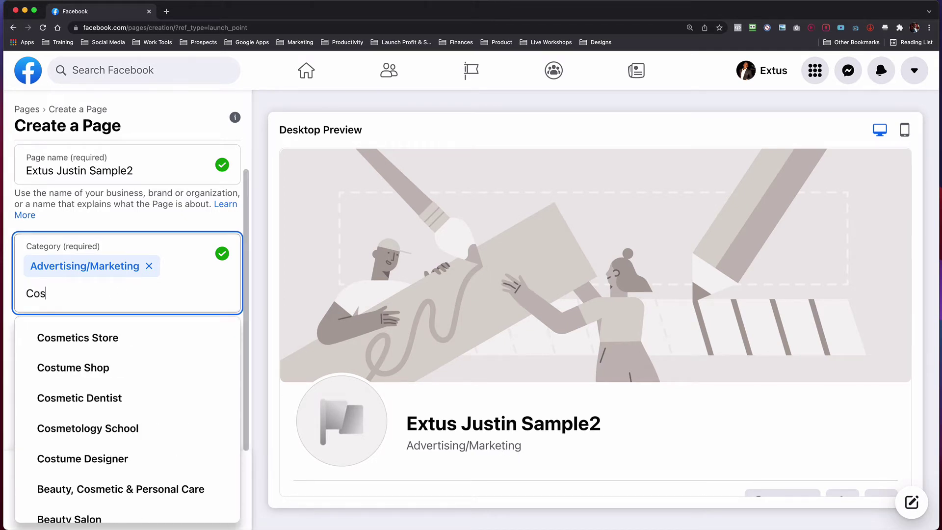
pyautogui.press('BackSpace')
pyautogui.write('nsul')
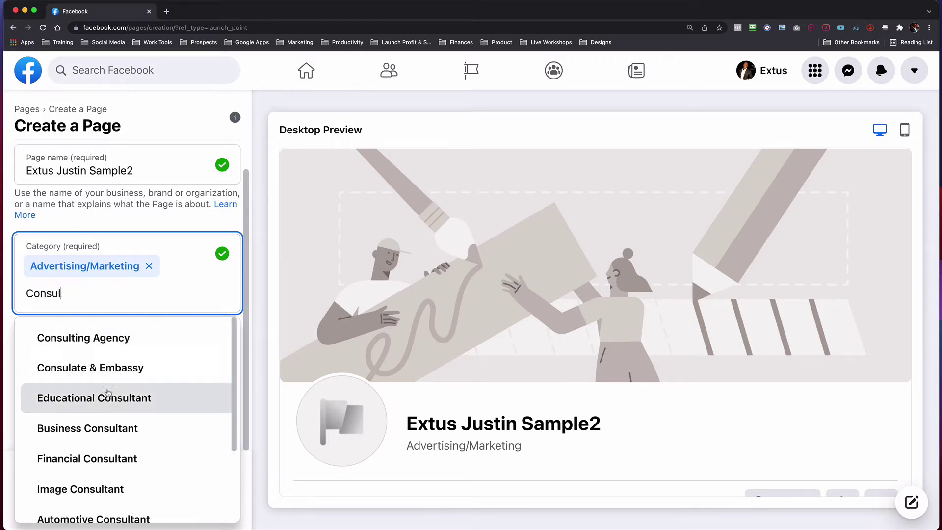
pyautogui.click(106, 427)
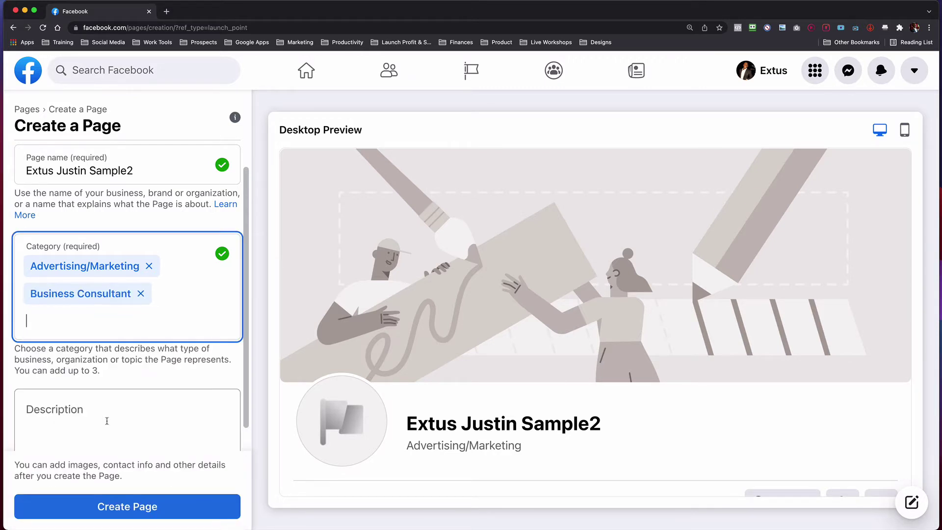
# - Search the categories for "Coac" and add Personal Coach as the third Page category
pyautogui.click(93, 324)
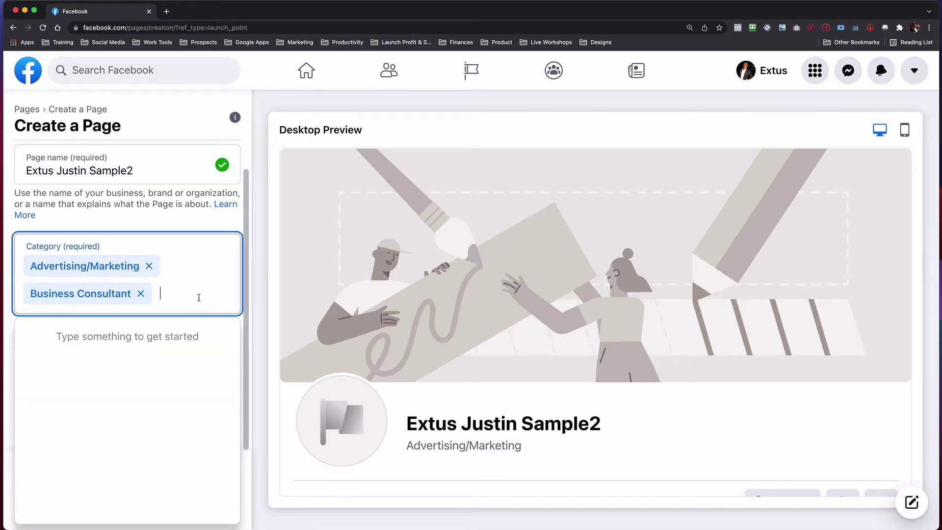
pyautogui.write('Coac')
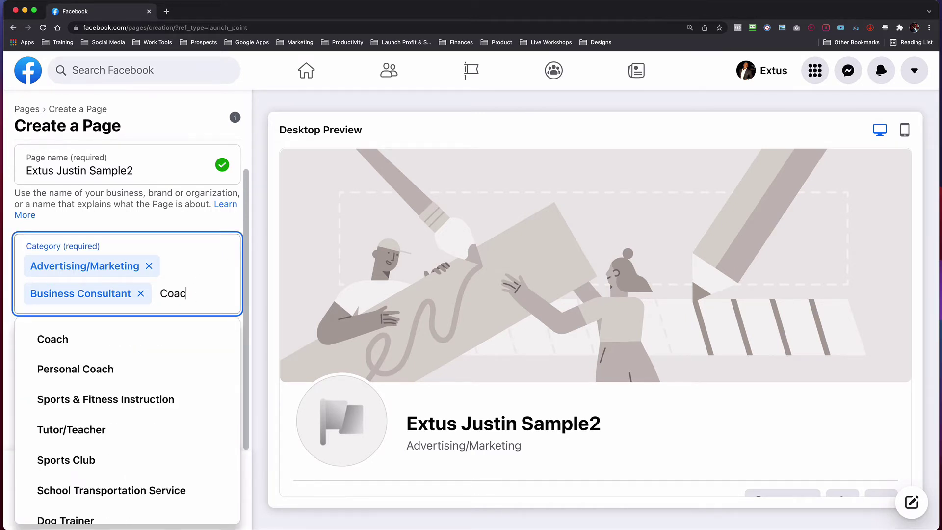
pyautogui.click(127, 367)
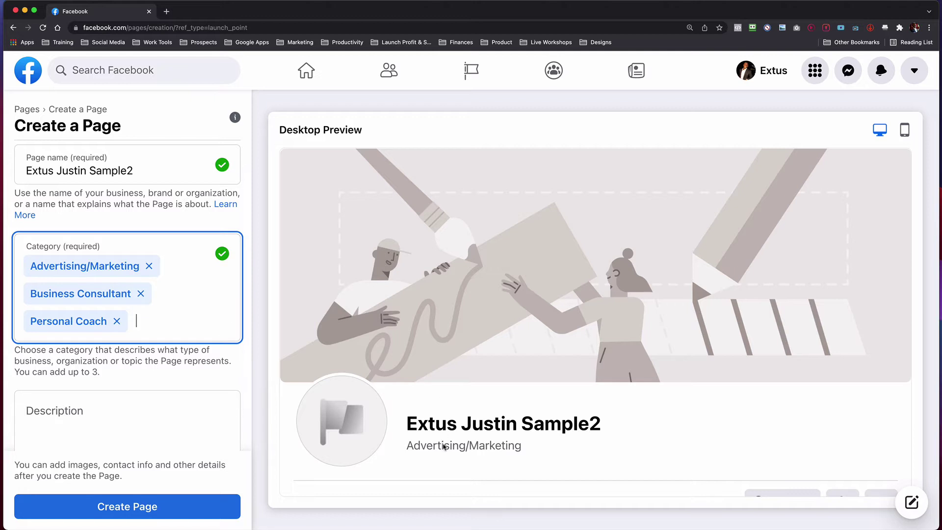
# - Make Business Consultant the primary category by removing Advertising/Marketing and adding it back as the last one
pyautogui.click(148, 267)
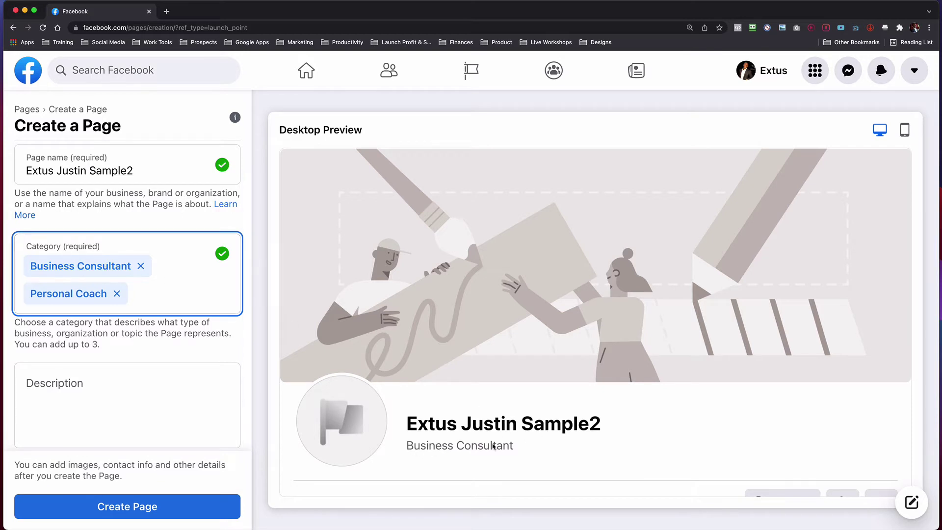
pyautogui.click(167, 298)
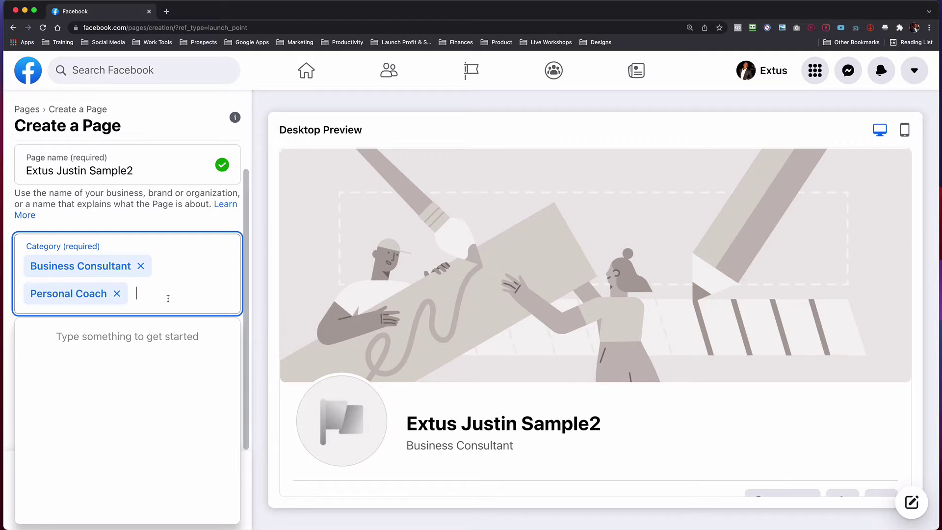
pyautogui.write('m')
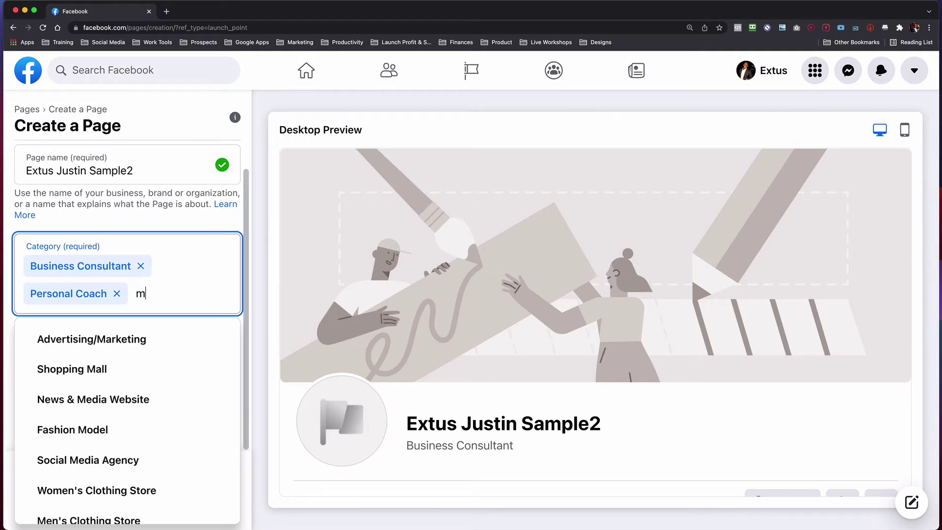
pyautogui.click(158, 341)
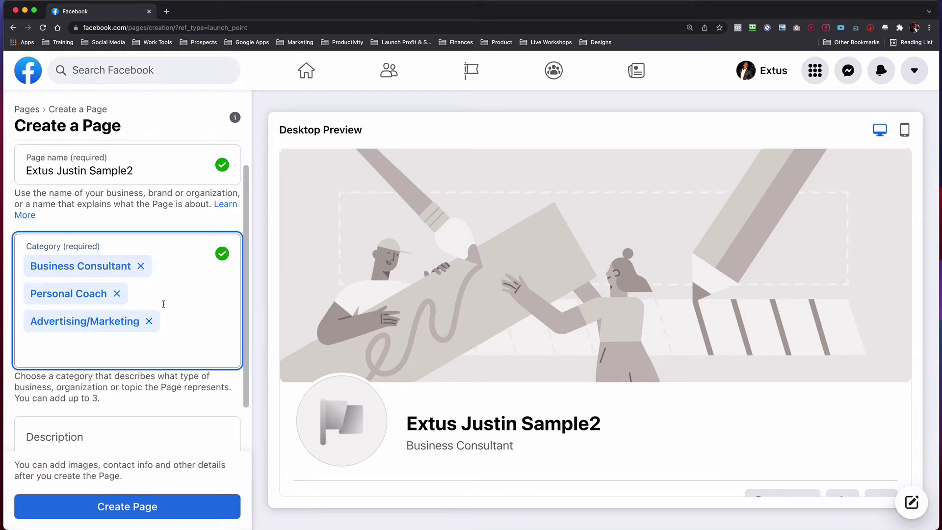
# - Enter the Page description "I show coaches and consultants how to grow their businesses to the 7 figure level." and check its character limit
pyautogui.scroll(-2, 164, 303)
pyautogui.click(138, 408)
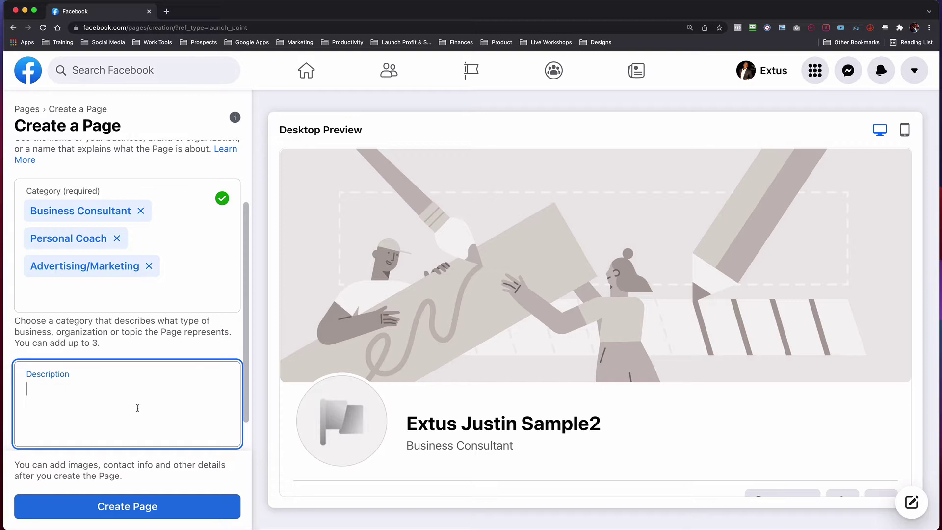
pyautogui.write('show coach')
pyautogui.write('ing')
pyautogui.press('BackSpace')
pyautogui.press('BackSpace')
pyautogui.press('BackSpace')
pyautogui.press('BackSpace')
pyautogui.write('es and consu')
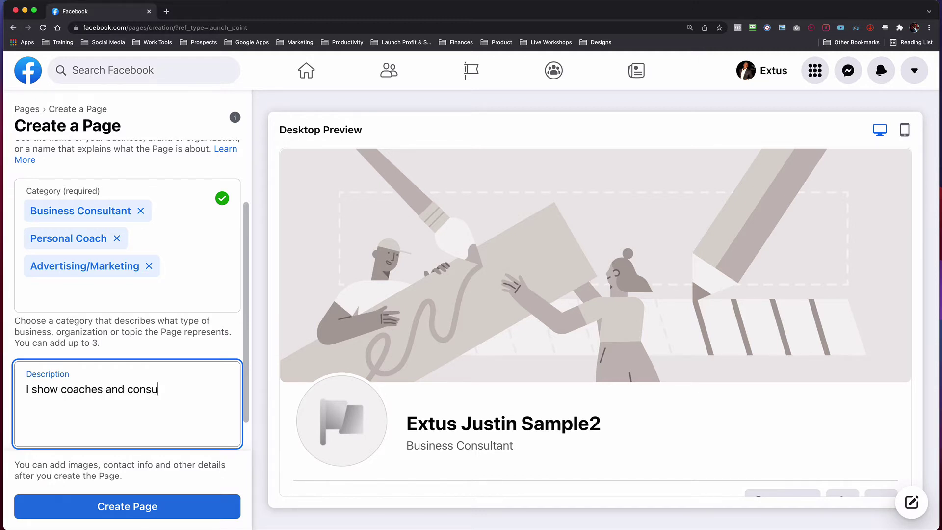
pyautogui.write('ltants how to grow their ')
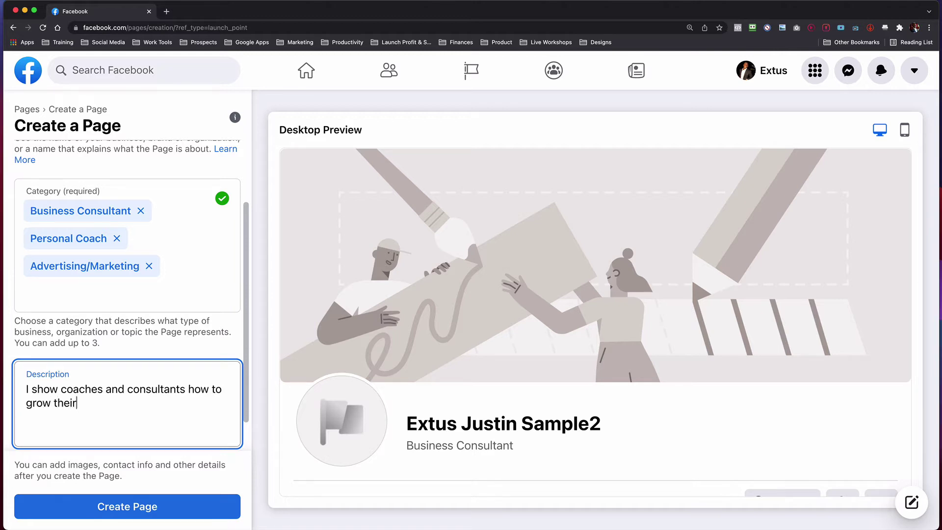
pyautogui.write('businesses to the ')
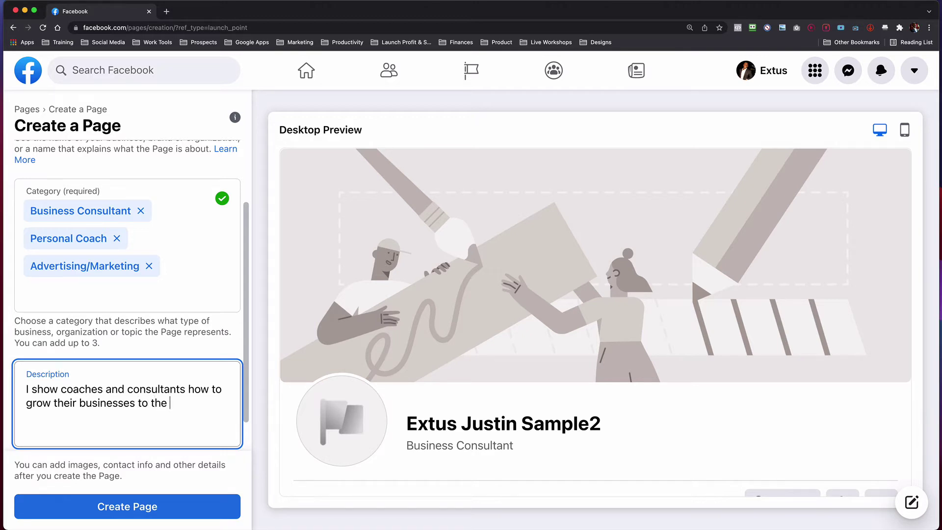
pyautogui.write('7 figure level.')
pyautogui.scroll(-2, 137, 409)
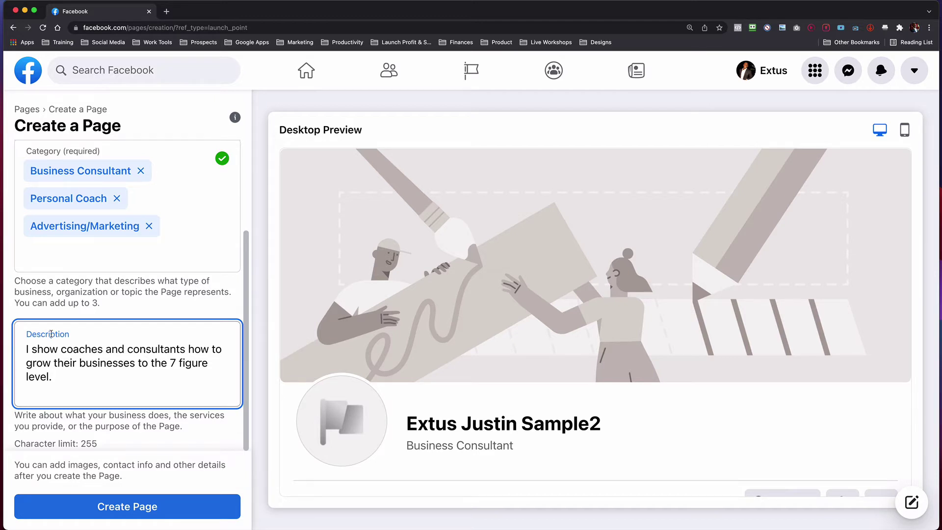
pyautogui.moveTo(80, 441); pyautogui.dragTo(103, 443)
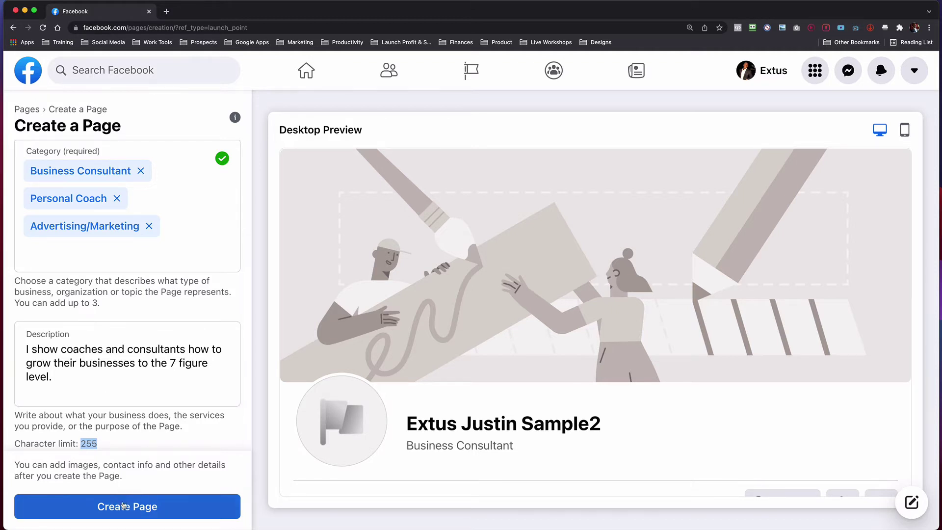
# - Create the Page with the entered details and check its preview in the mobile layout
pyautogui.click(124, 508)
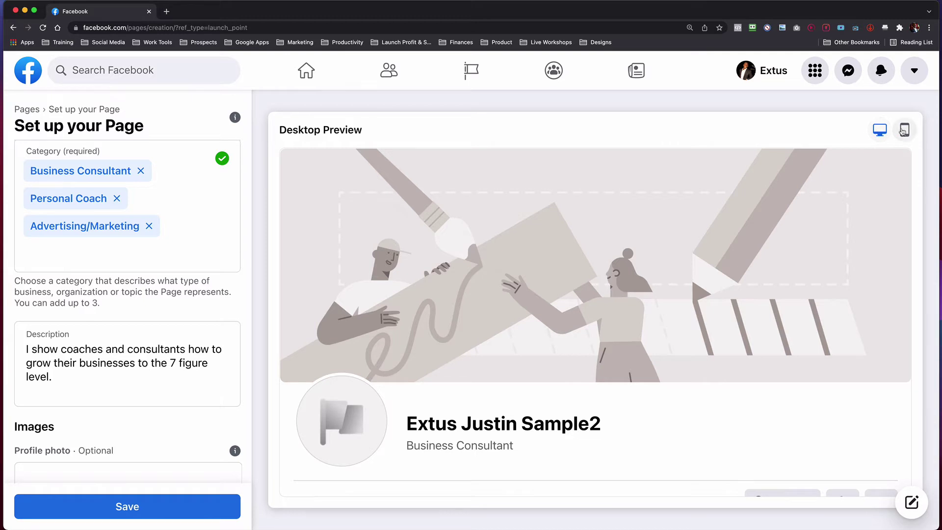
pyautogui.click(904, 129)
pyautogui.scroll(-3, 730, 194)
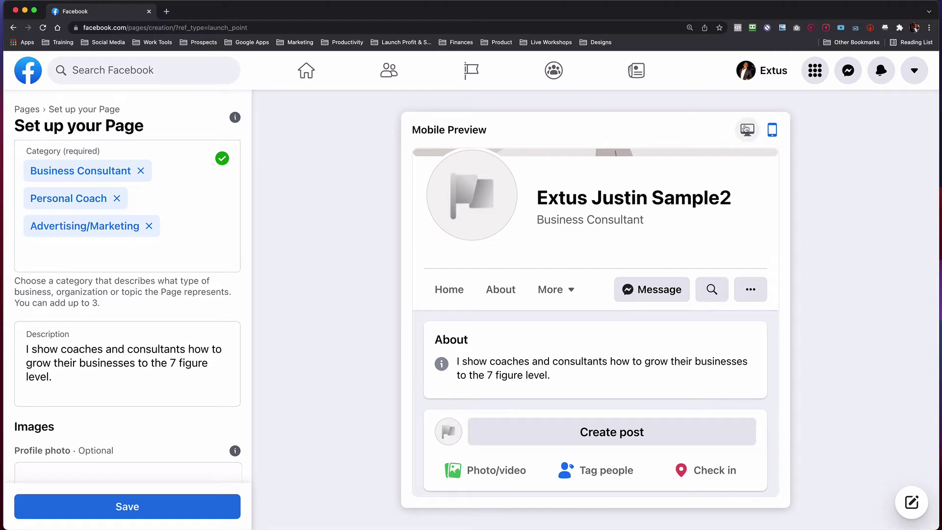
pyautogui.scroll(-4, 200, 298)
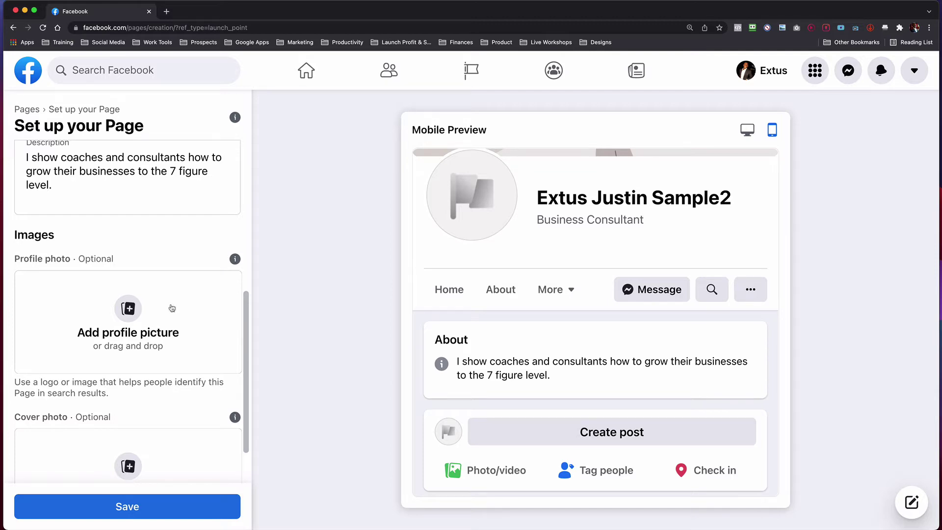
pyautogui.click(142, 317)
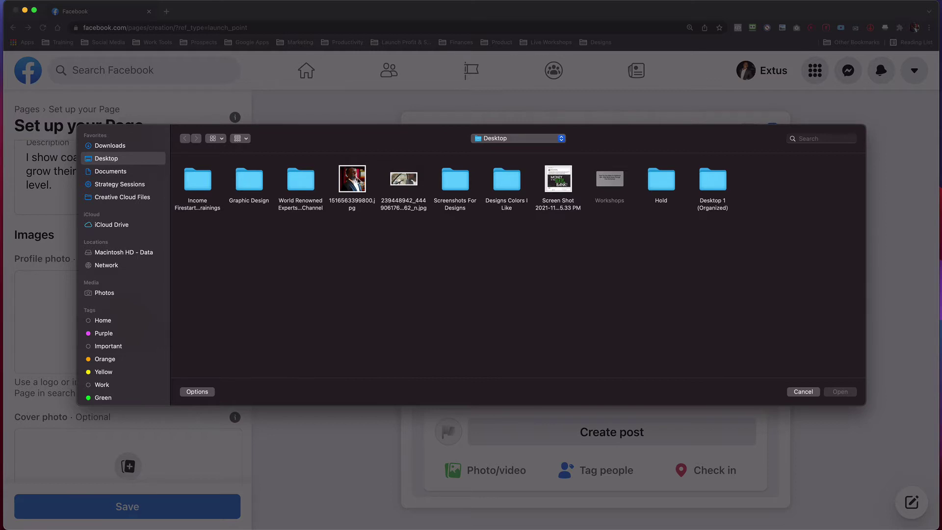
pyautogui.doubleClick(352, 178)
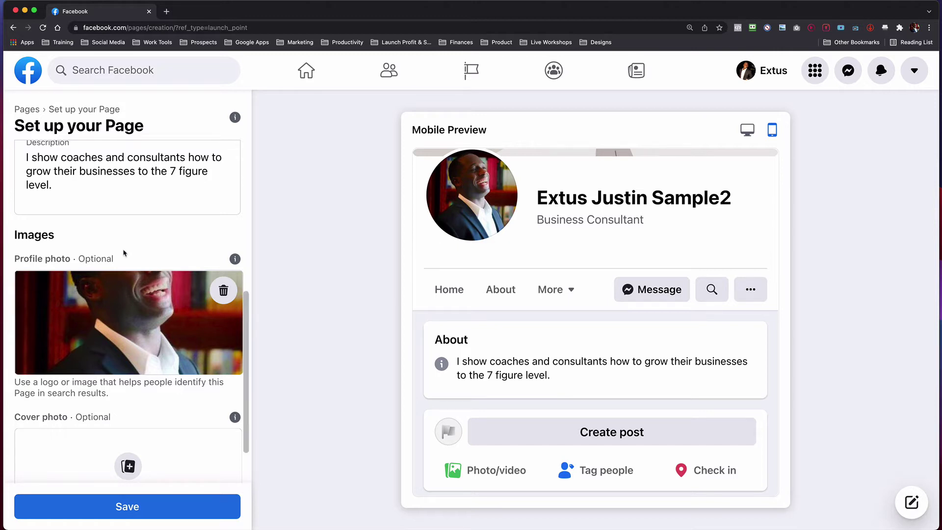
# - Add the Desktop image whose file name starts with 239448942 as the Page's cover photo
pyautogui.scroll(-2, 124, 255)
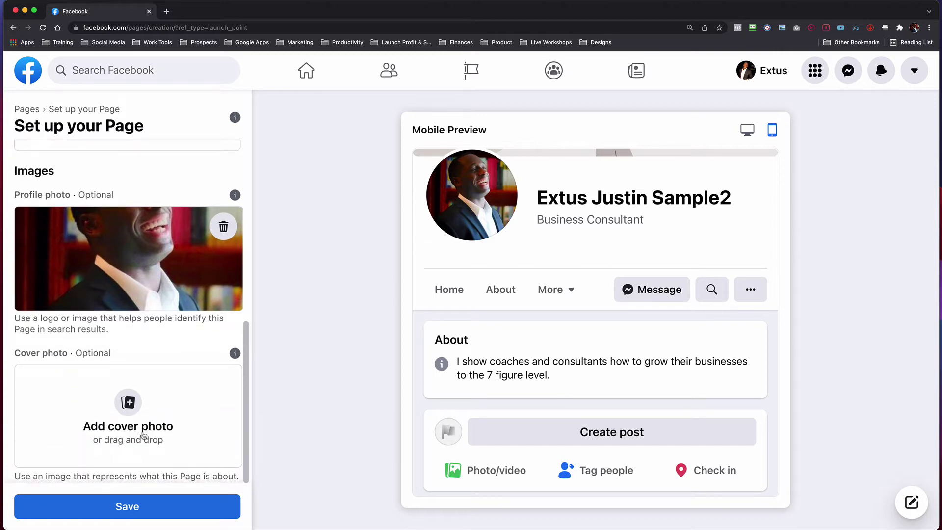
pyautogui.click(128, 410)
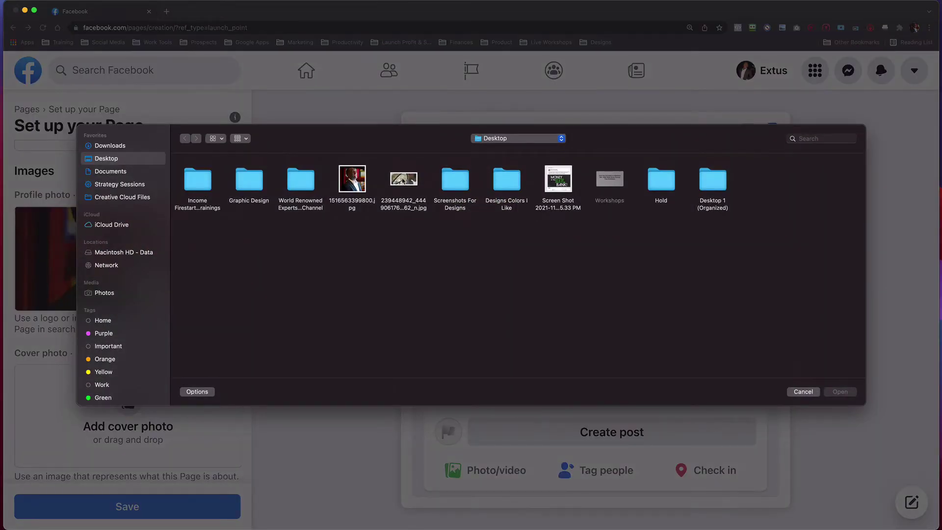
pyautogui.doubleClick(403, 180)
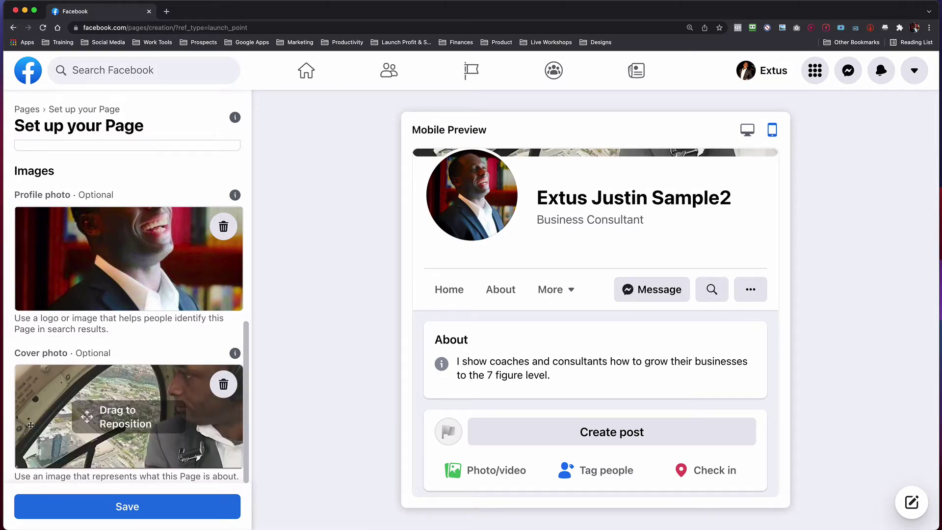
pyautogui.click(30, 425)
# - Save the Page setup and leave the WhatsApp connection offer without linking a number
pyautogui.click(123, 507)
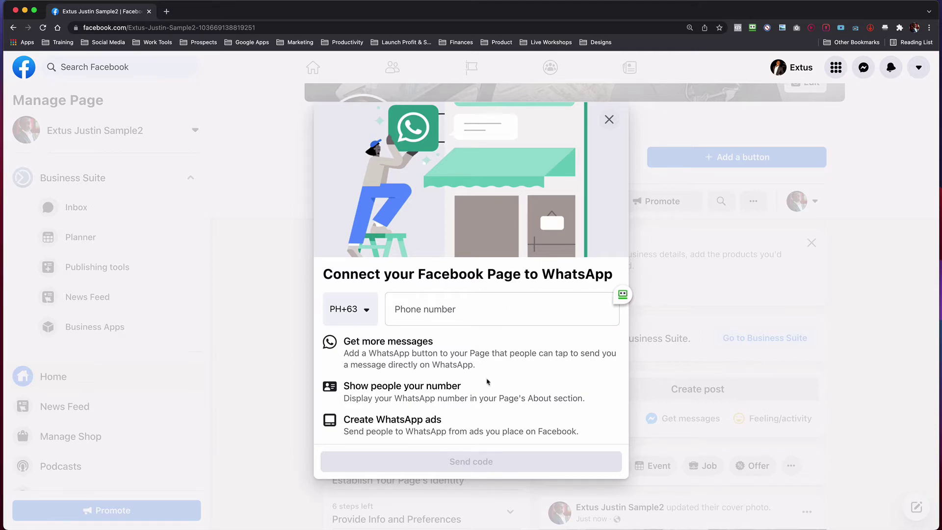
pyautogui.click(608, 120)
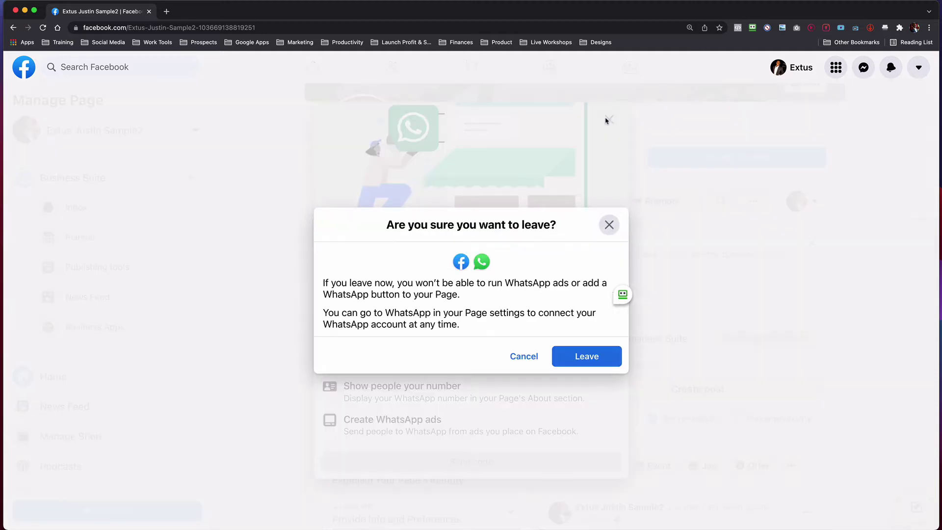
pyautogui.click(567, 355)
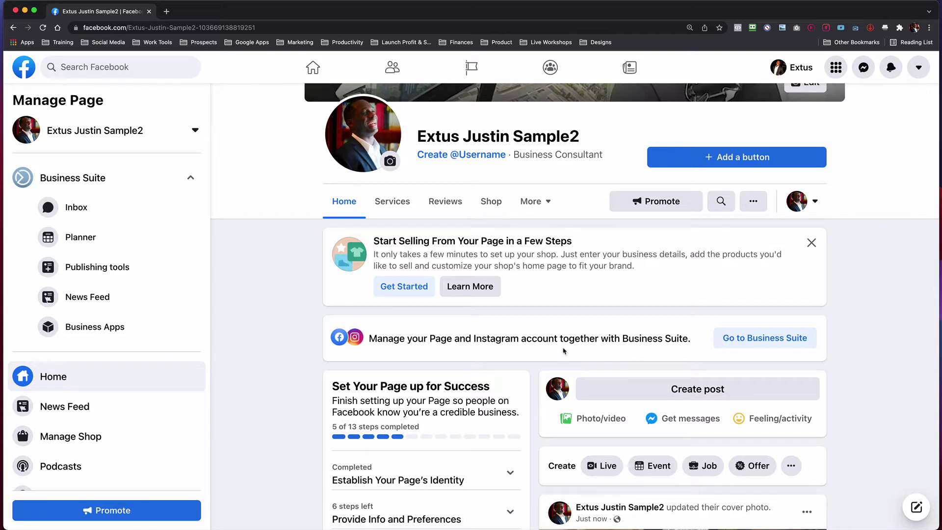
# - Examine the action types offered for the Page's action button and close the list without choosing one
pyautogui.scroll(3, 572, 326)
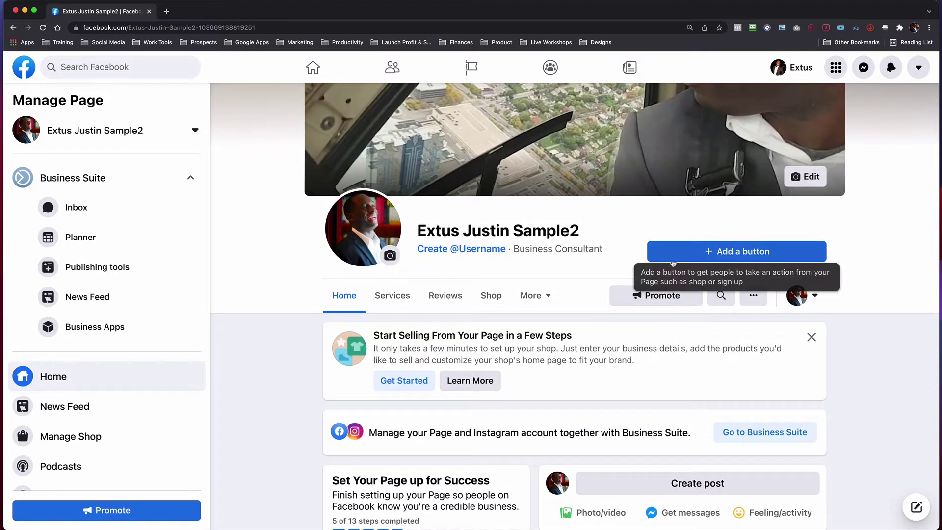
pyautogui.click(720, 251)
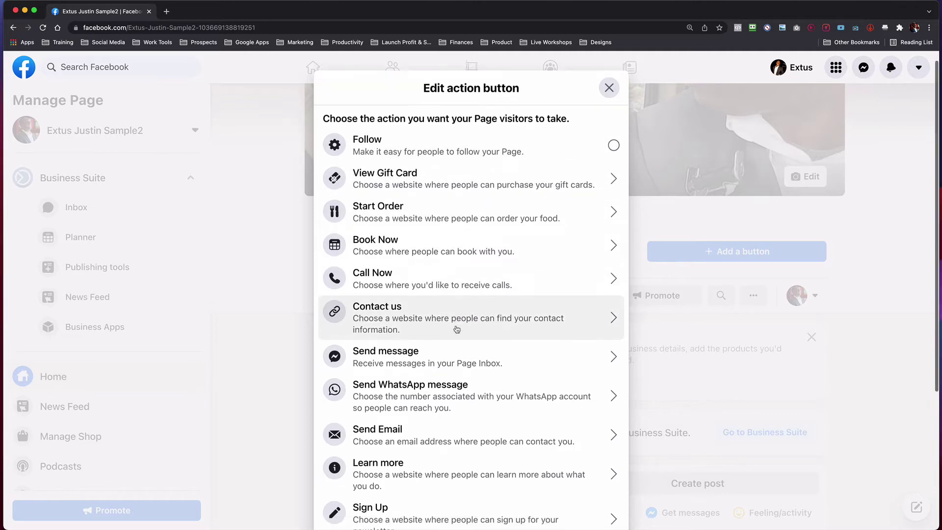
pyautogui.scroll(-3, 456, 329)
pyautogui.scroll(-2, 457, 329)
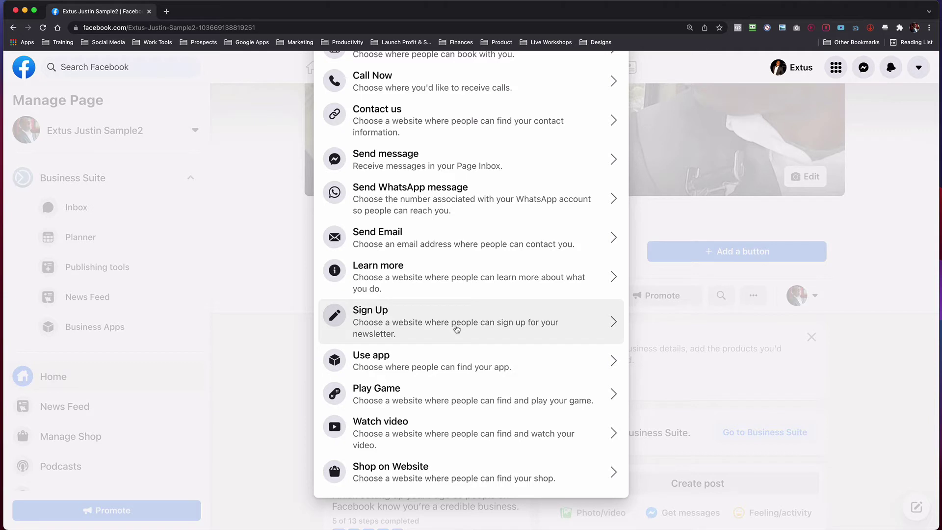
pyautogui.scroll(5, 457, 329)
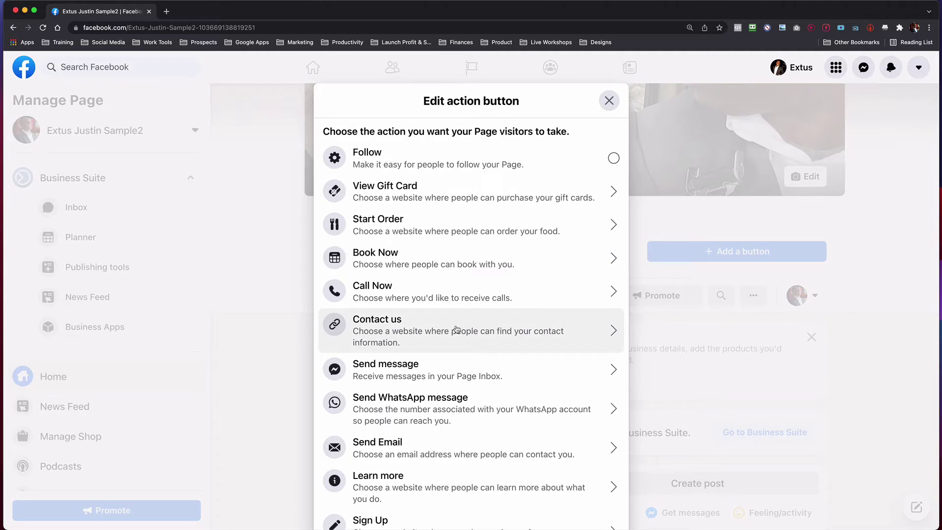
pyautogui.scroll(-4, 457, 330)
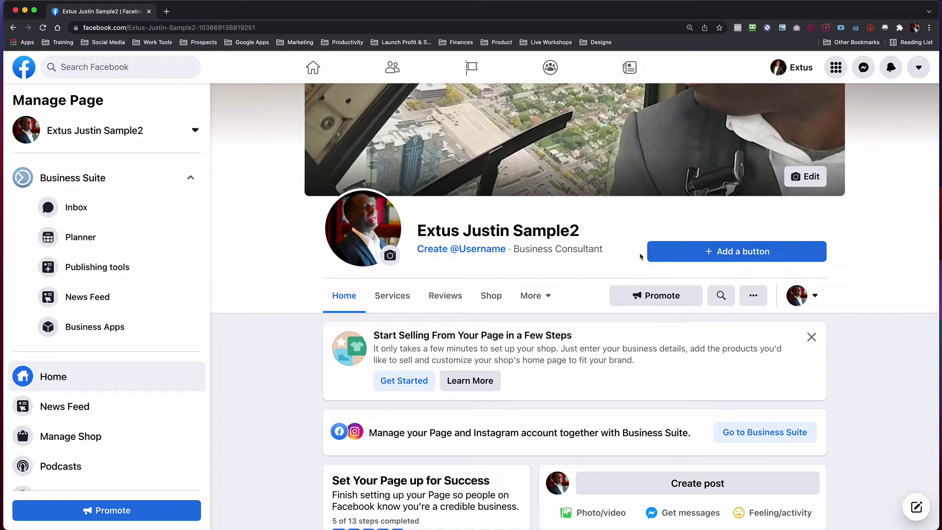
pyautogui.click(695, 256)
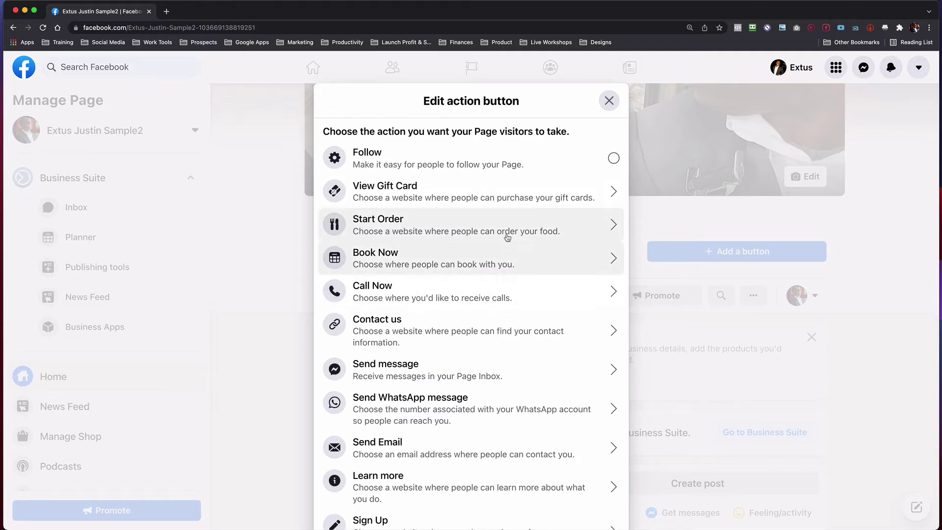
pyautogui.scroll(-2, 508, 231)
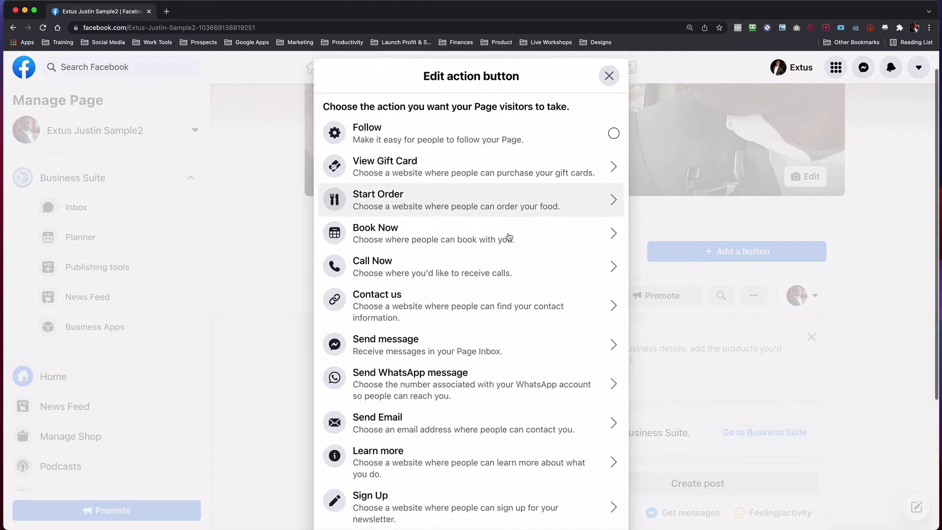
pyautogui.scroll(-2, 509, 237)
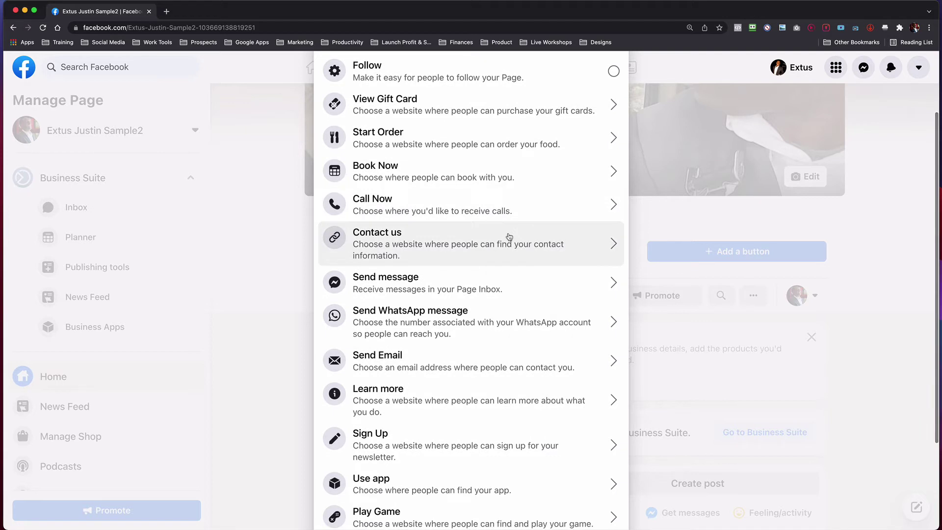
pyautogui.scroll(-5, 507, 236)
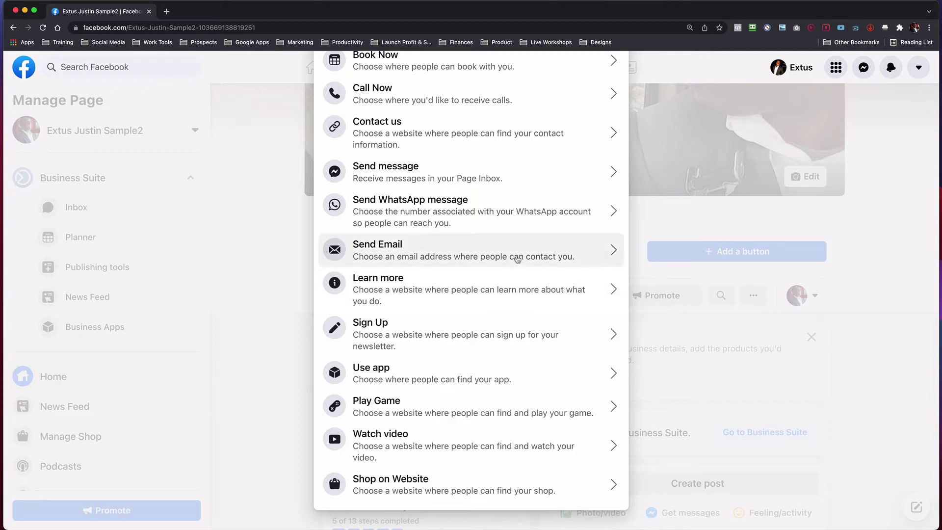
pyautogui.click(494, 288)
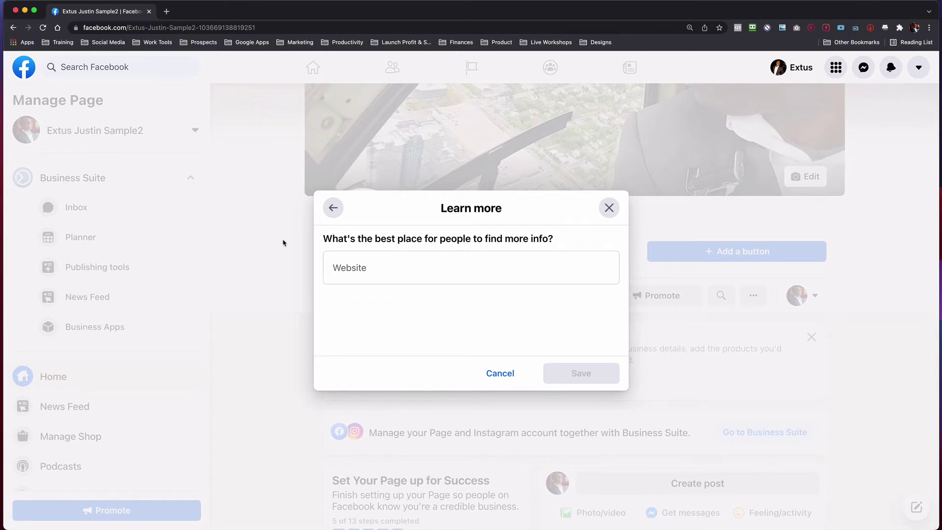
pyautogui.click(352, 267)
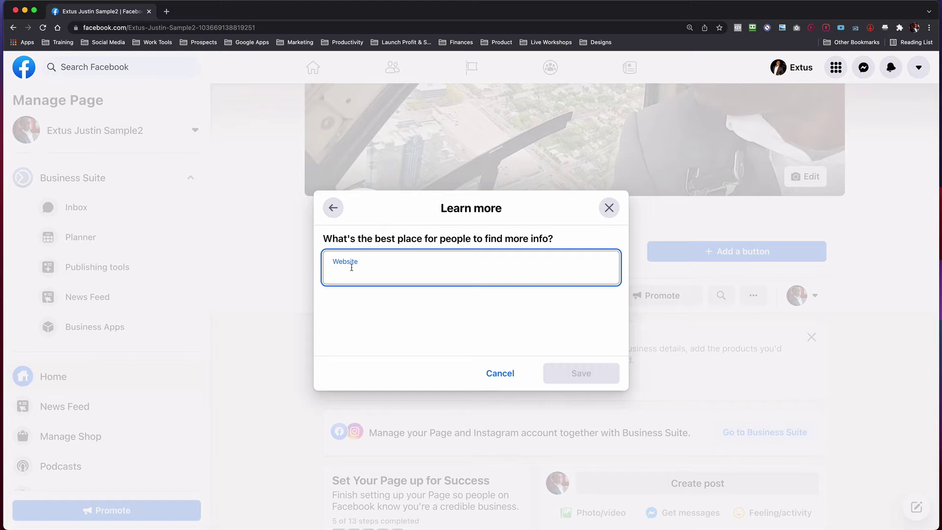
pyautogui.write('https://epjustin.lpages.co/live-workshop-landing-page/')
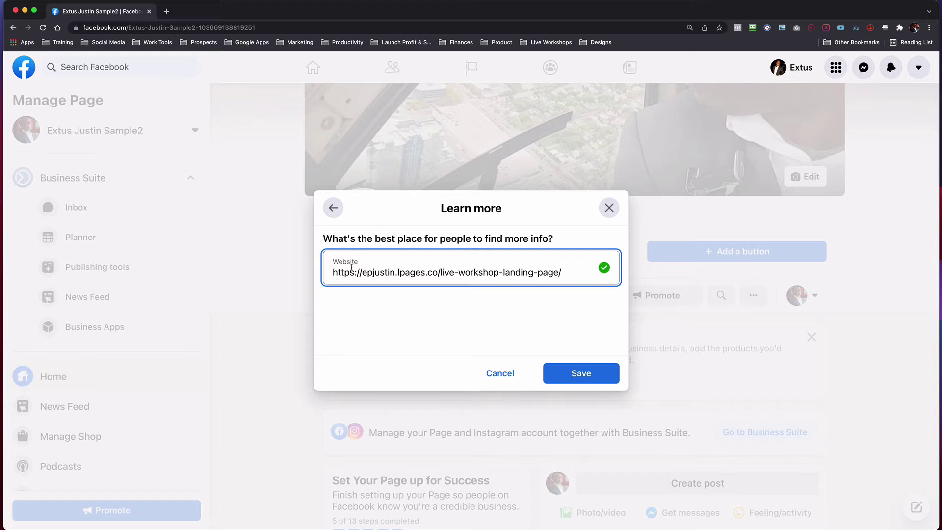
pyautogui.click(577, 373)
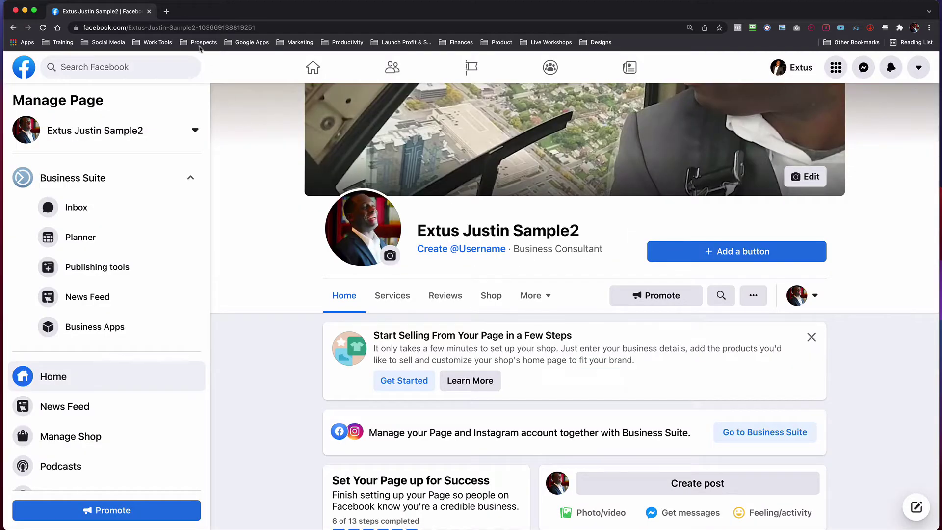
pyautogui.click(168, 13)
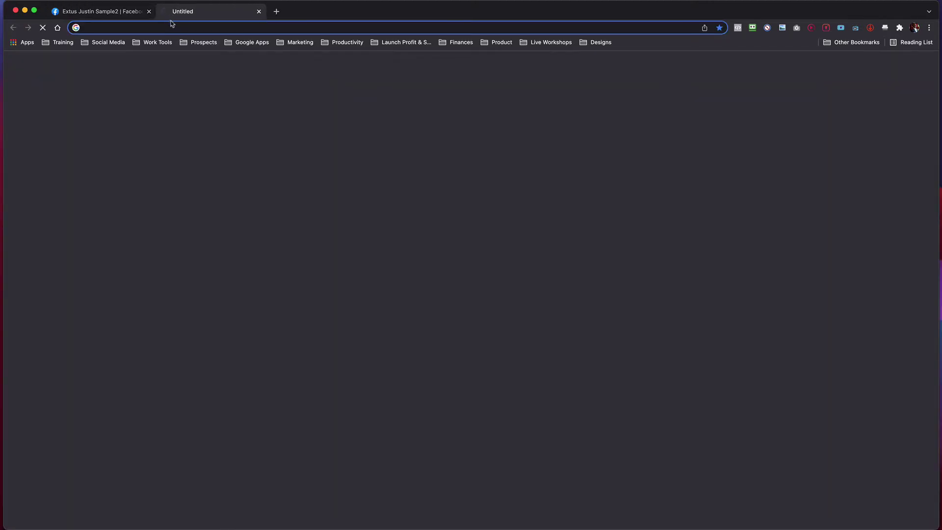
pyautogui.write('https://epjustin.lpages.co/live-workshop-landing-page/')
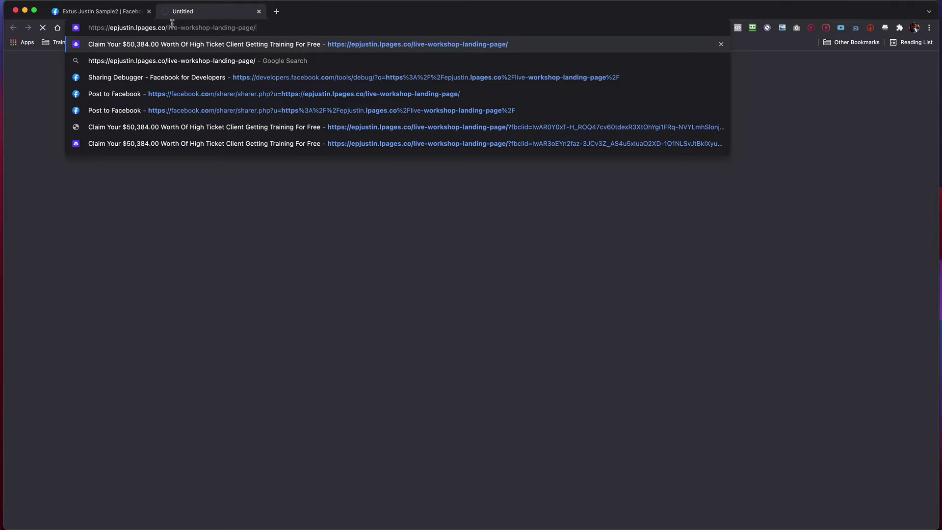
pyautogui.press('Return')
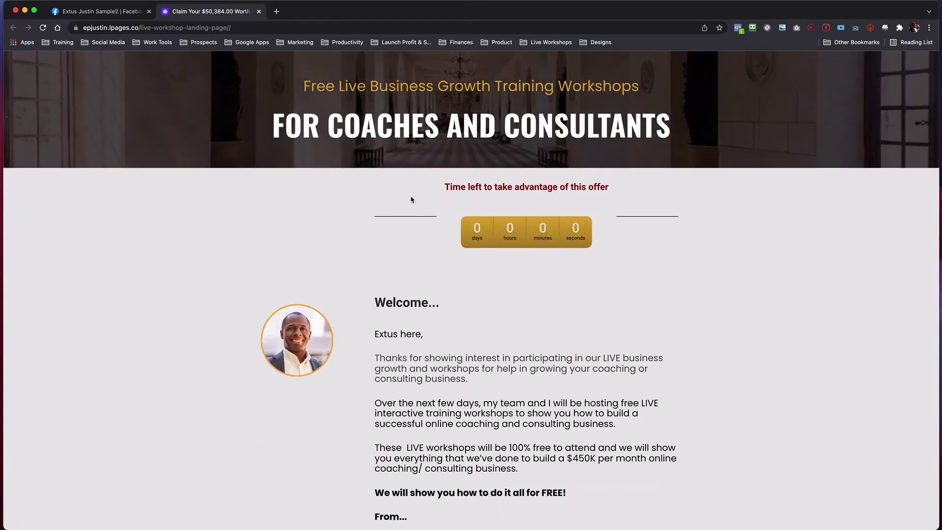
# - Read through the workshop landing page from its welcome text down to the registration button and footer
pyautogui.scroll(-5, 411, 197)
pyautogui.scroll(-5, 411, 198)
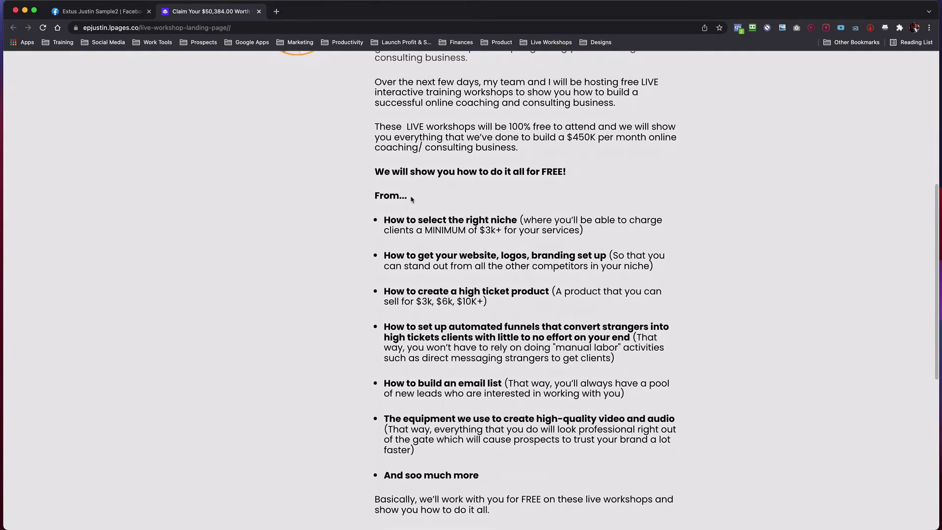
pyautogui.scroll(-1, 411, 198)
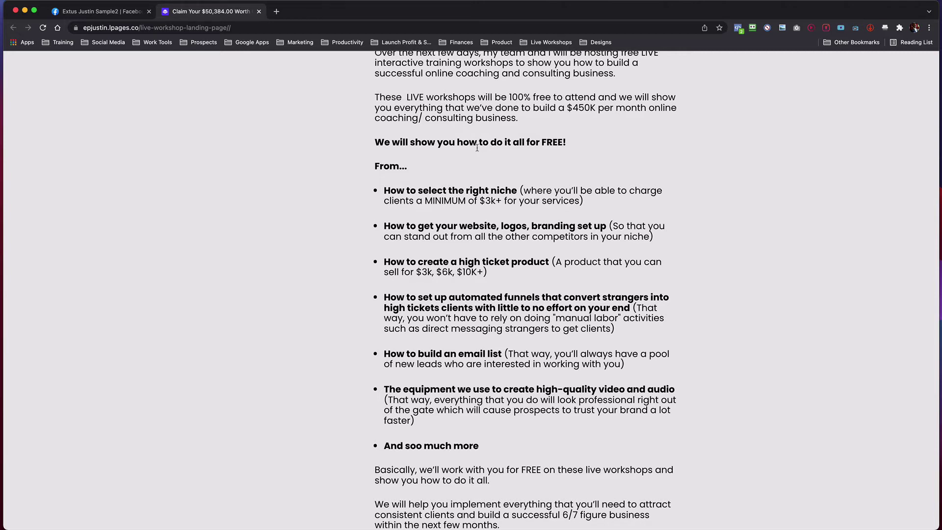
pyautogui.scroll(-1, 477, 147)
pyautogui.scroll(-1, 476, 150)
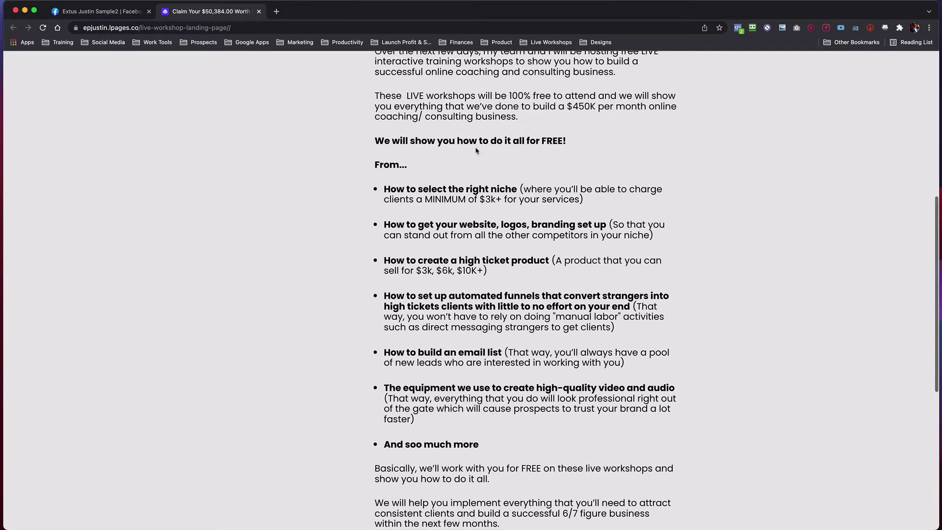
pyautogui.scroll(-5, 476, 151)
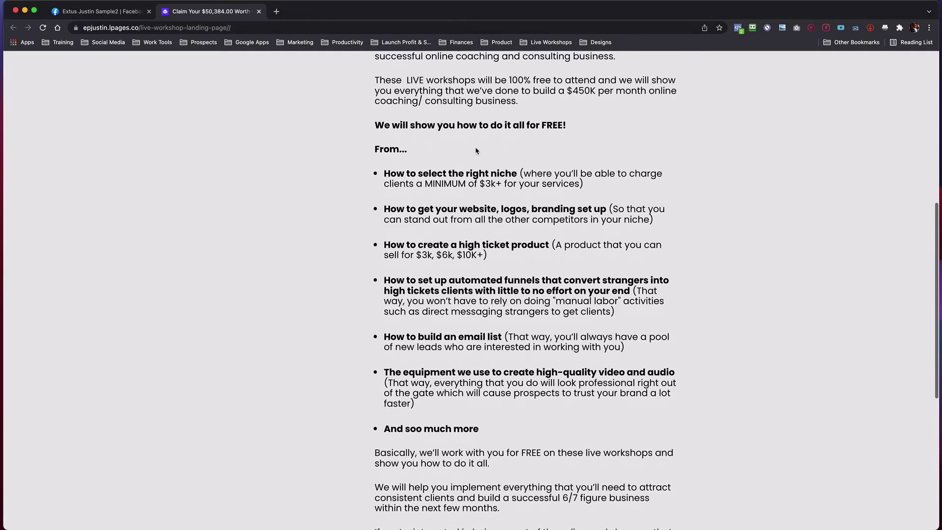
pyautogui.scroll(-2, 475, 147)
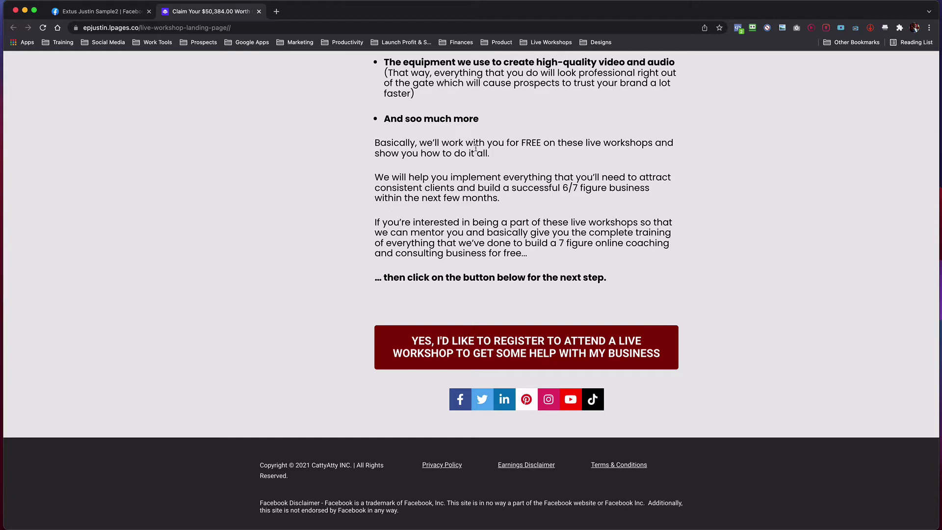
pyautogui.scroll(20, 476, 147)
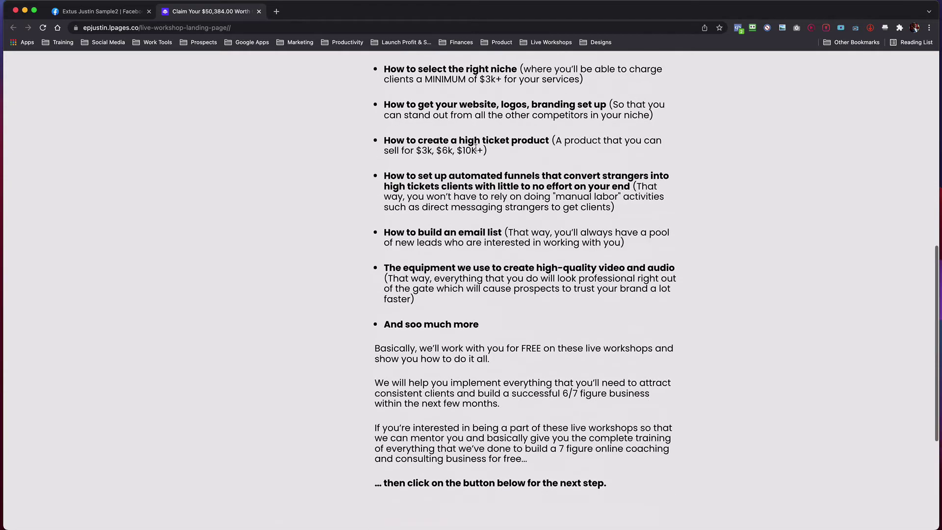
pyautogui.scroll(-1, 415, 56)
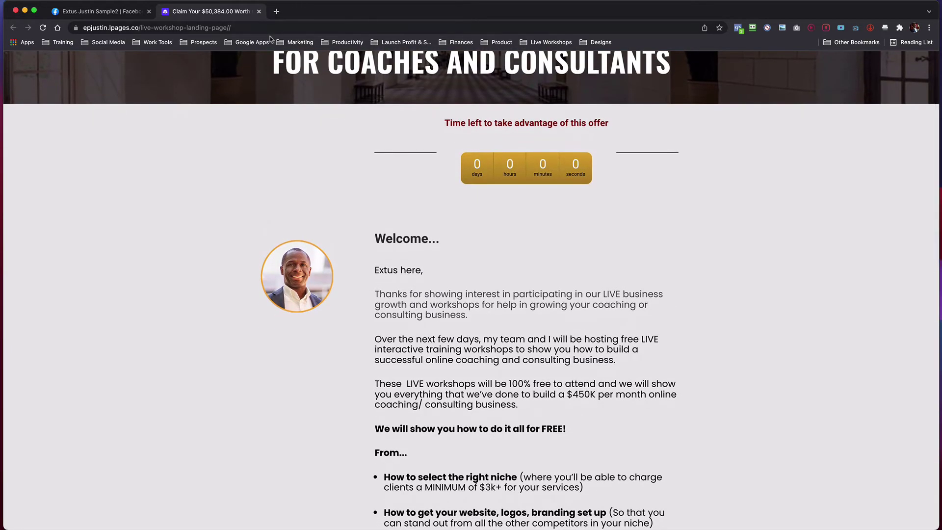
pyautogui.scroll(-5, 406, 281)
pyautogui.scroll(-9, 406, 280)
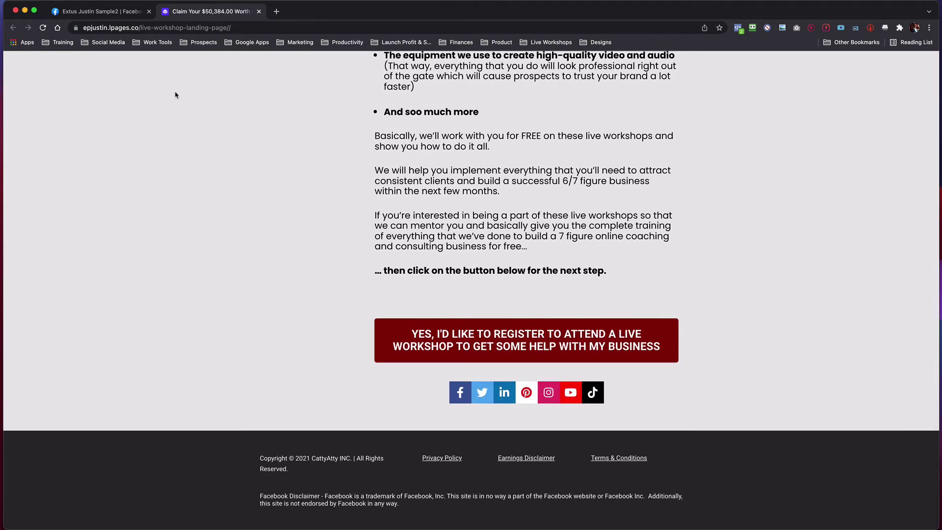
# - Test the Page's Learn more button and look through the landing page it opens
pyautogui.click(121, 11)
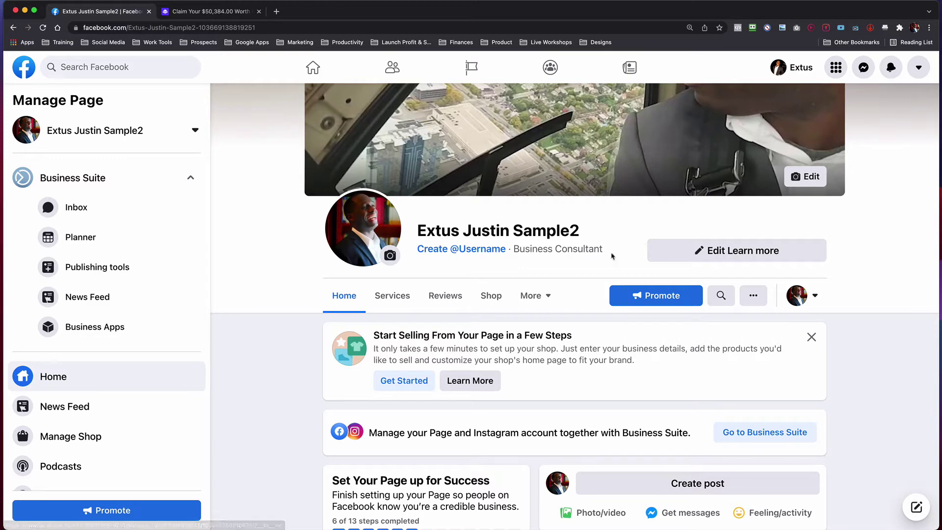
pyautogui.click(743, 258)
pyautogui.click(692, 287)
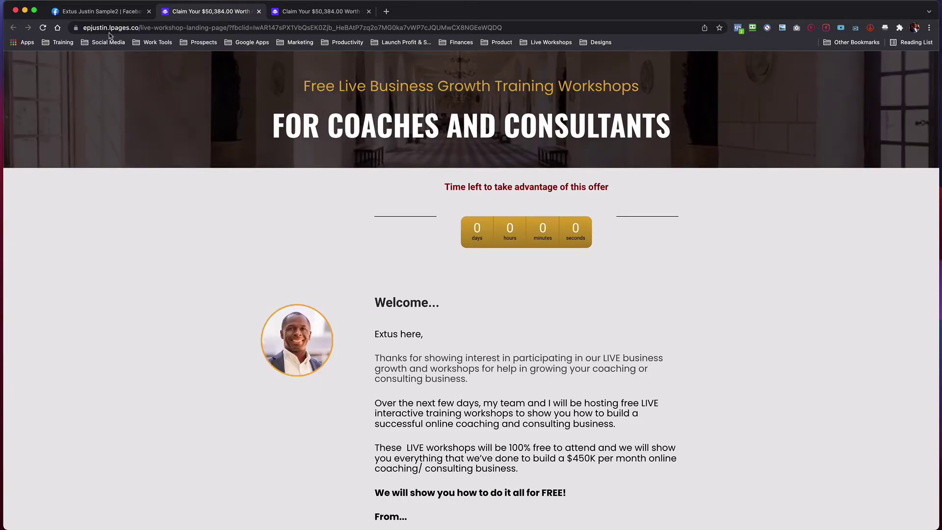
pyautogui.scroll(-5, 377, 174)
pyautogui.scroll(-10, 377, 174)
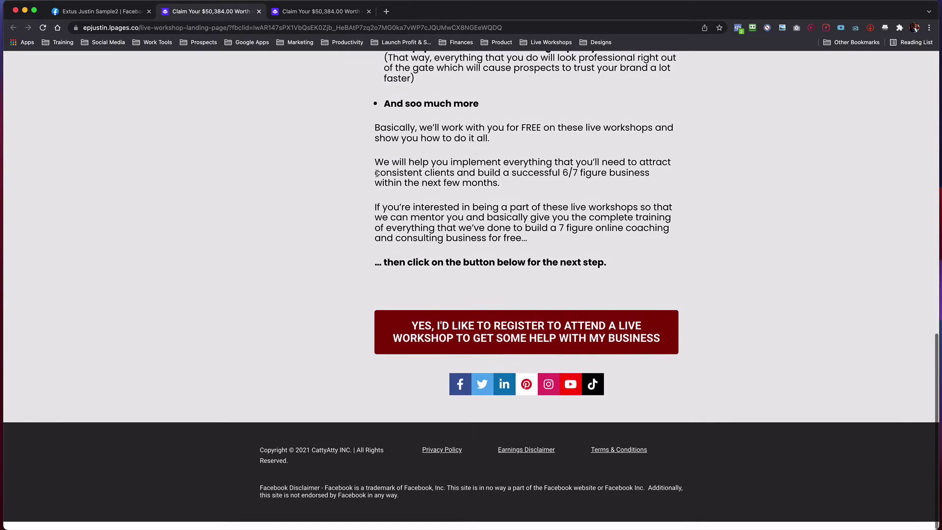
pyautogui.scroll(20, 376, 174)
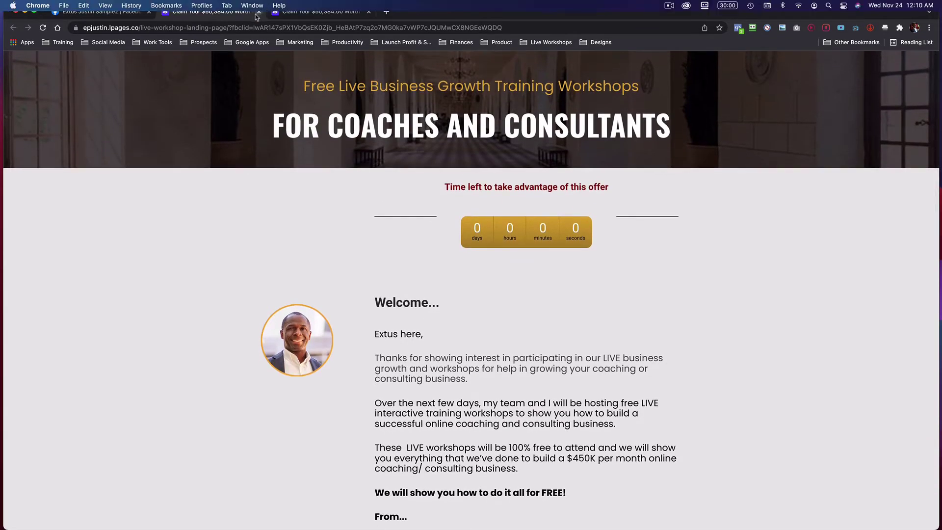
# - Close the landing page tabs and return to the Facebook Page
pyautogui.click(125, 12)
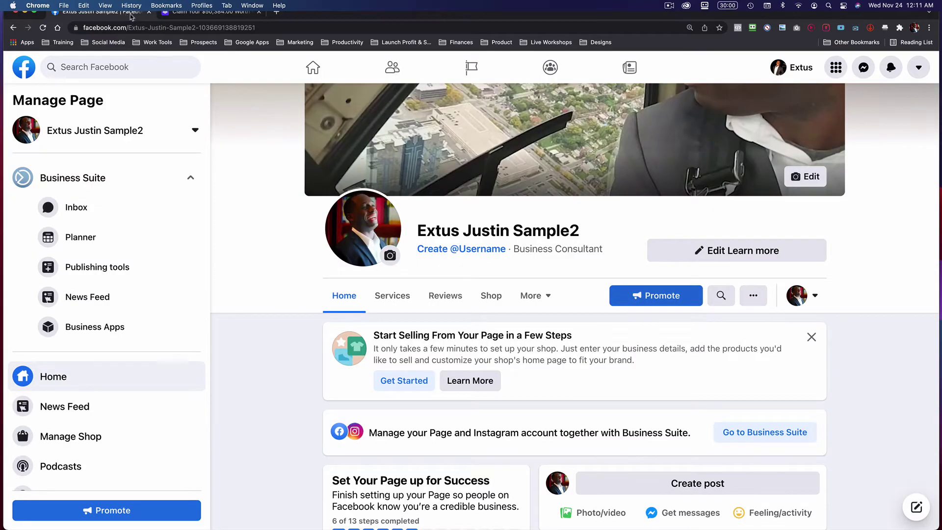
pyautogui.click(187, 13)
pyautogui.click(258, 12)
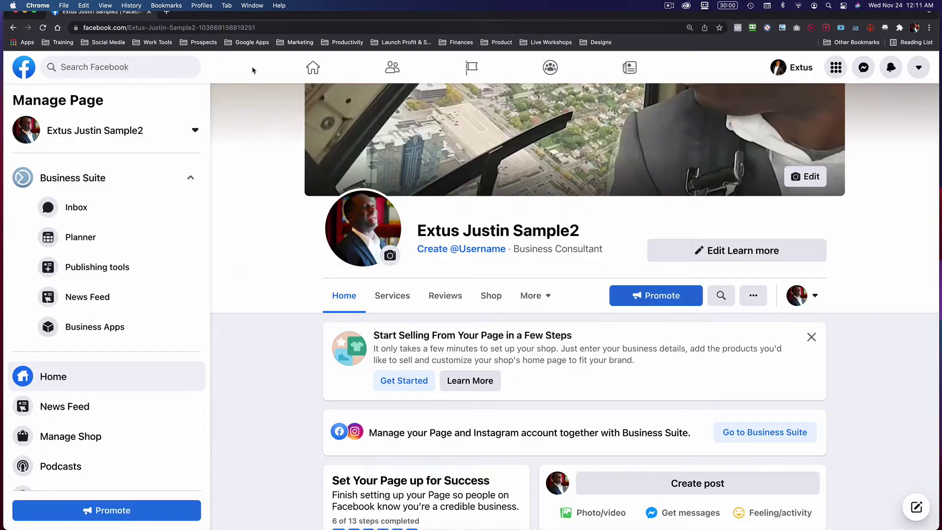
# - Try to create a Page username from the owner's name followed by 3, and close the dialog without creating it
pyautogui.click(480, 251)
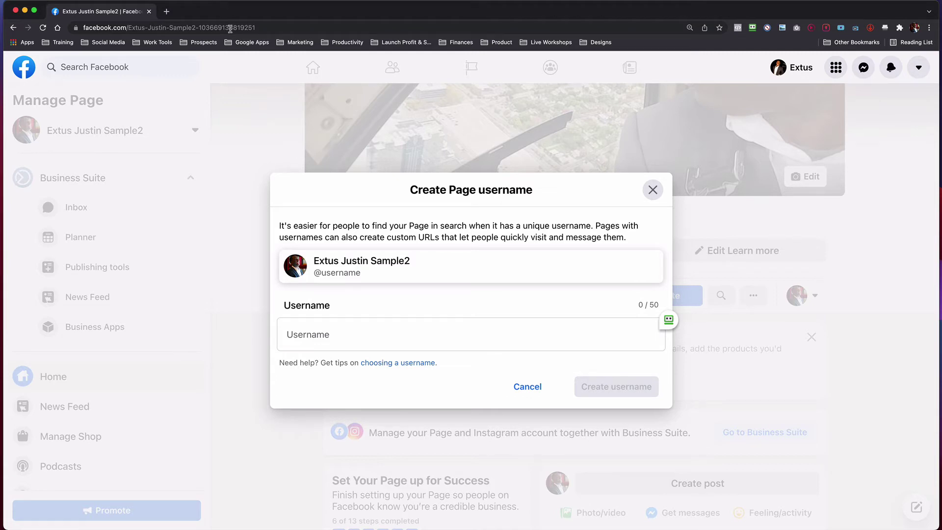
pyautogui.click(358, 337)
pyautogui.write('extusjustin3')
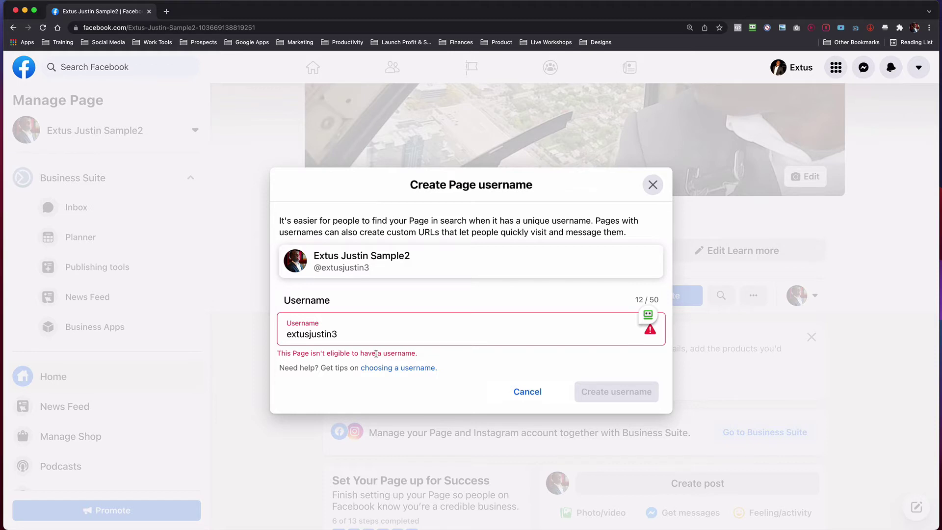
pyautogui.click(339, 334)
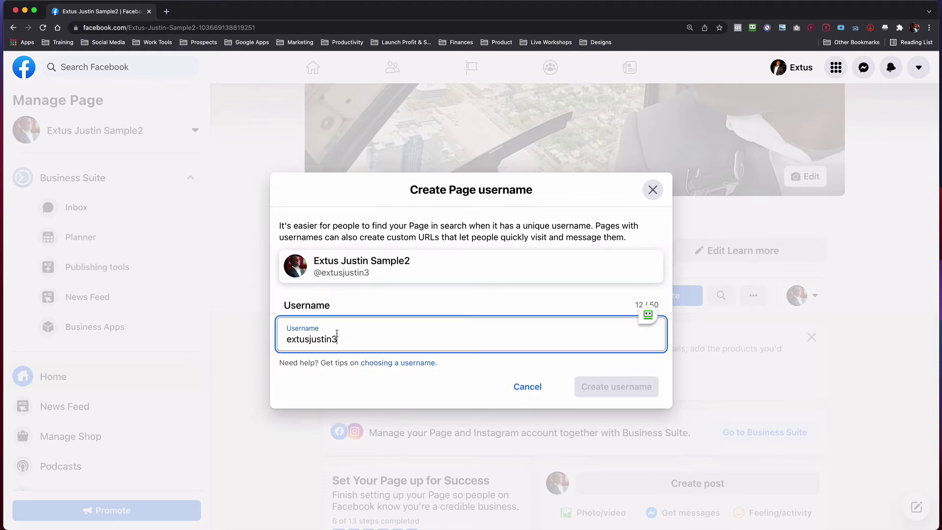
pyautogui.moveTo(330, 274); pyautogui.dragTo(371, 273)
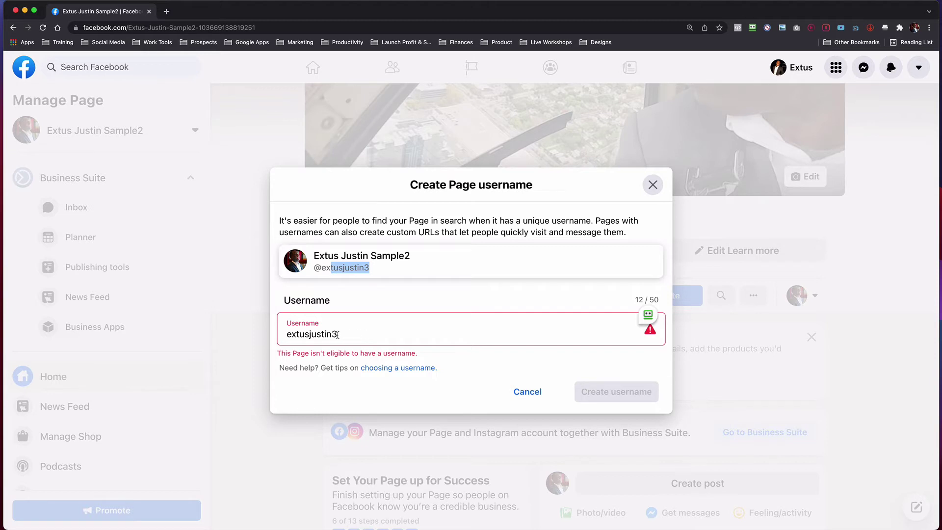
pyautogui.moveTo(296, 354); pyautogui.dragTo(423, 361)
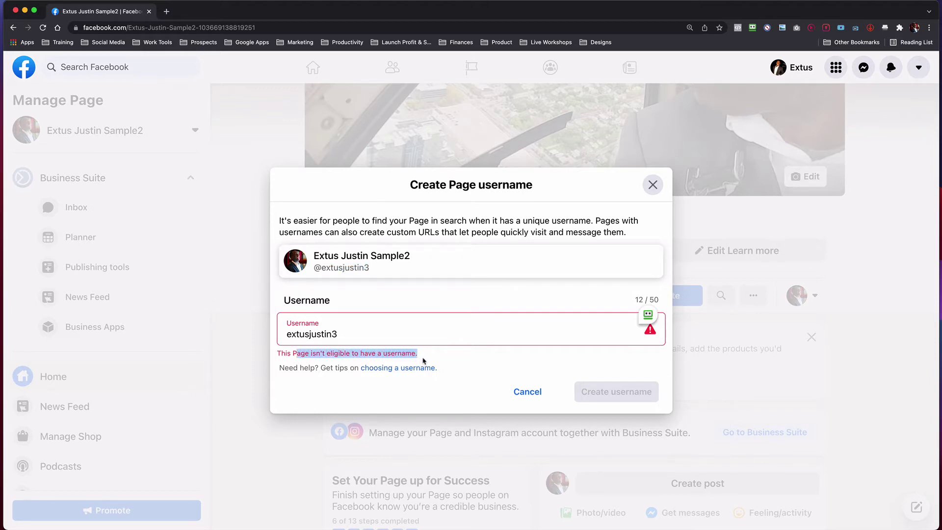
pyautogui.click(421, 336)
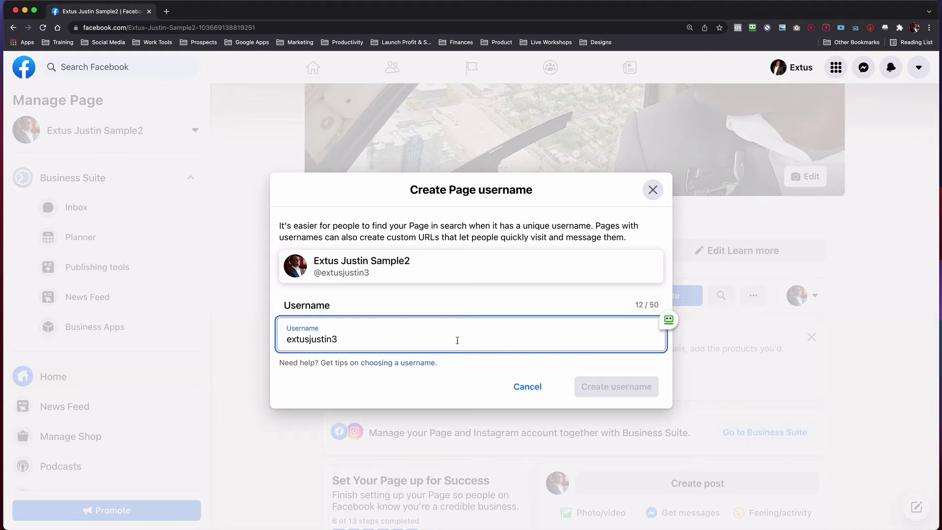
pyautogui.click(653, 191)
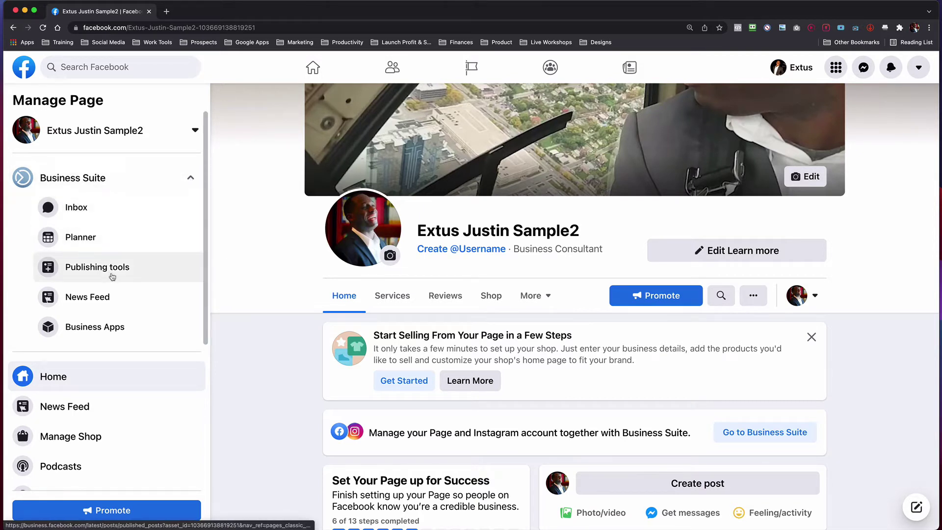
# - Collapse the Business Suite entries and review the Page's home content, from its posts and tips through Insights, About and Photos to Page Transparency
pyautogui.click(190, 179)
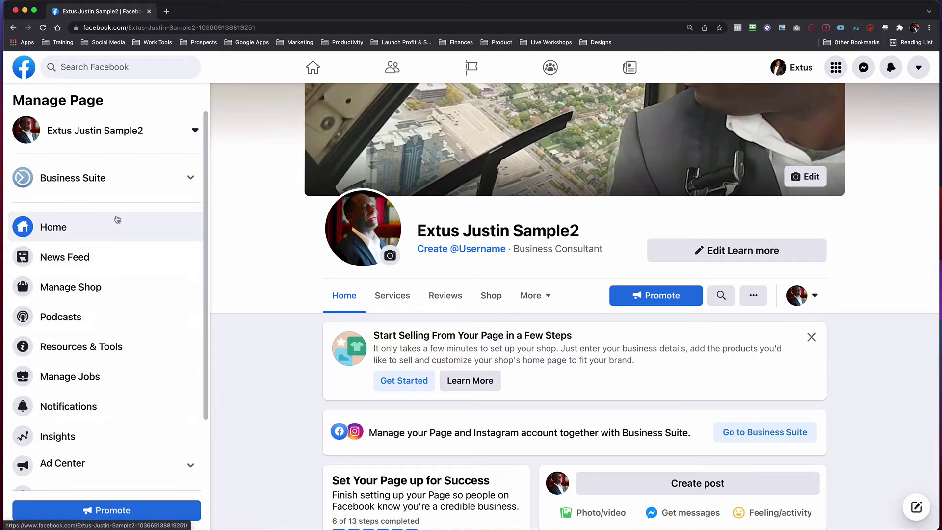
pyautogui.scroll(-10, 367, 278)
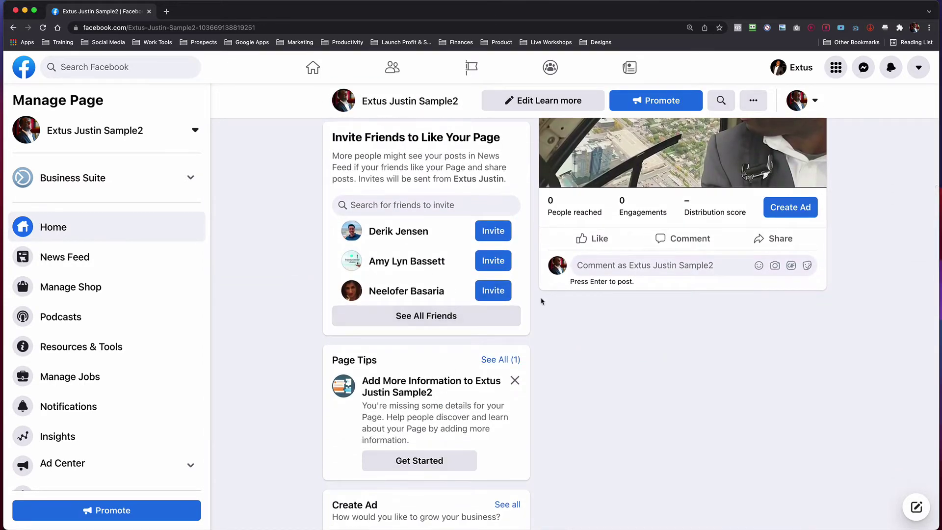
pyautogui.scroll(4, 542, 301)
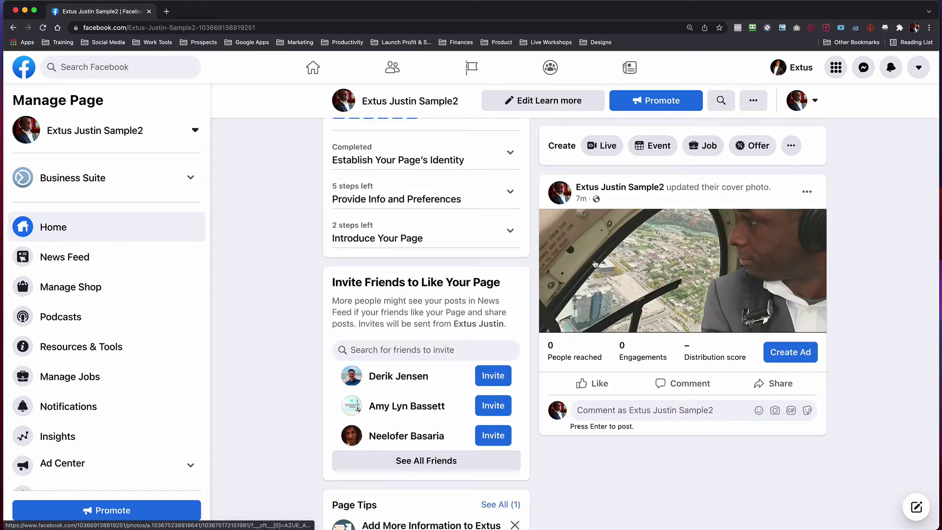
pyautogui.scroll(-10, 545, 271)
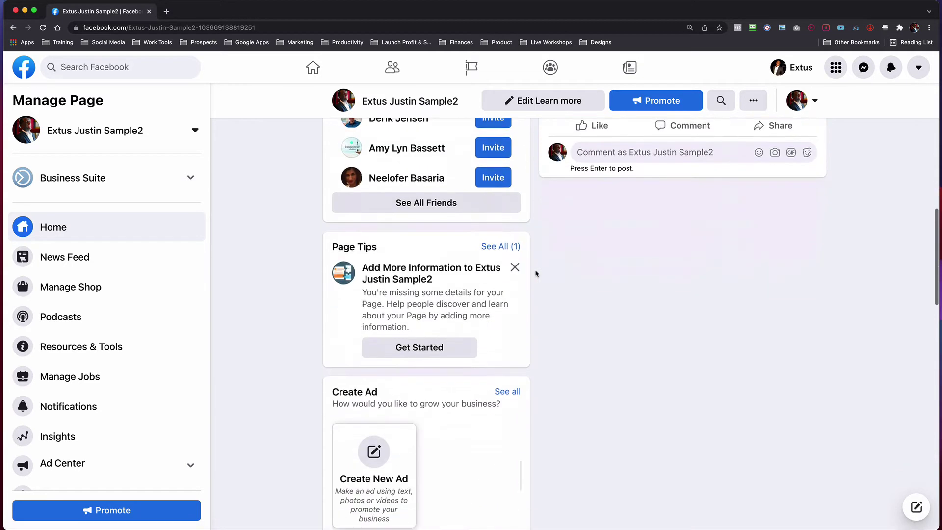
pyautogui.scroll(-5, 536, 274)
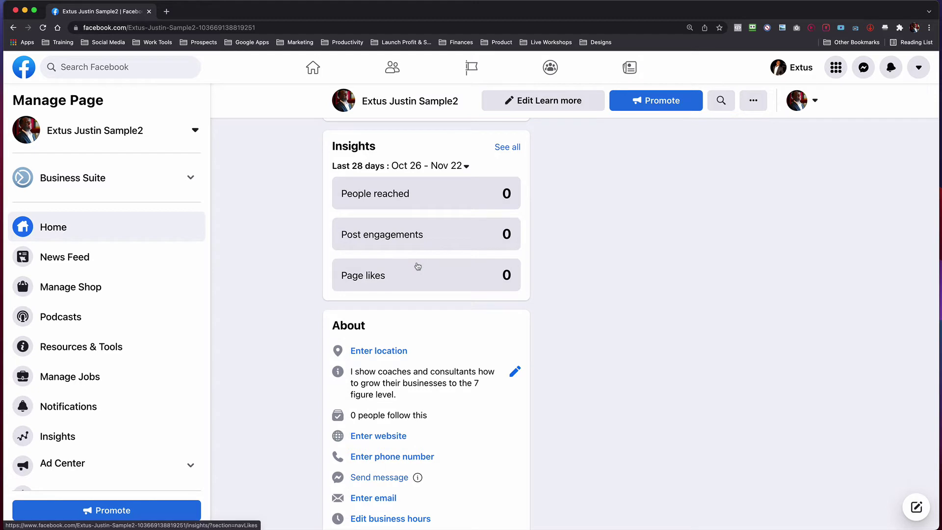
pyautogui.scroll(-2, 418, 266)
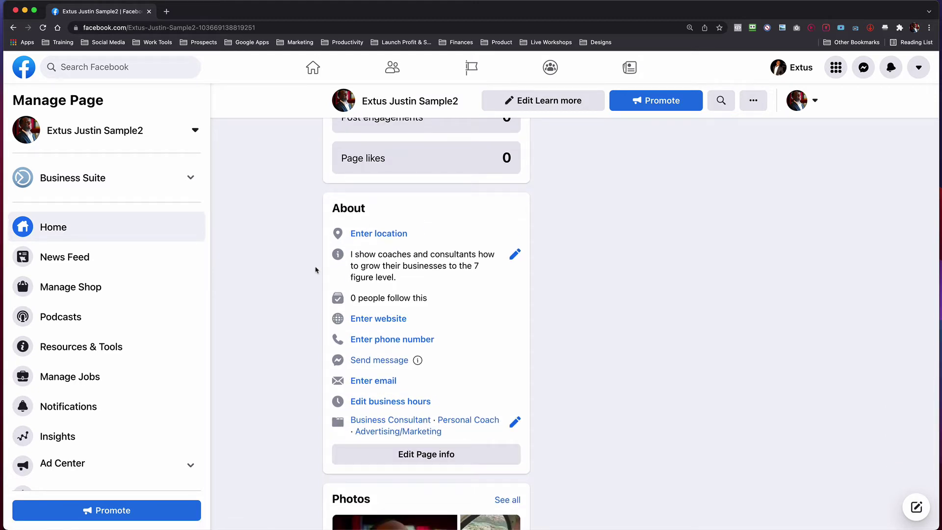
pyautogui.scroll(-5, 317, 270)
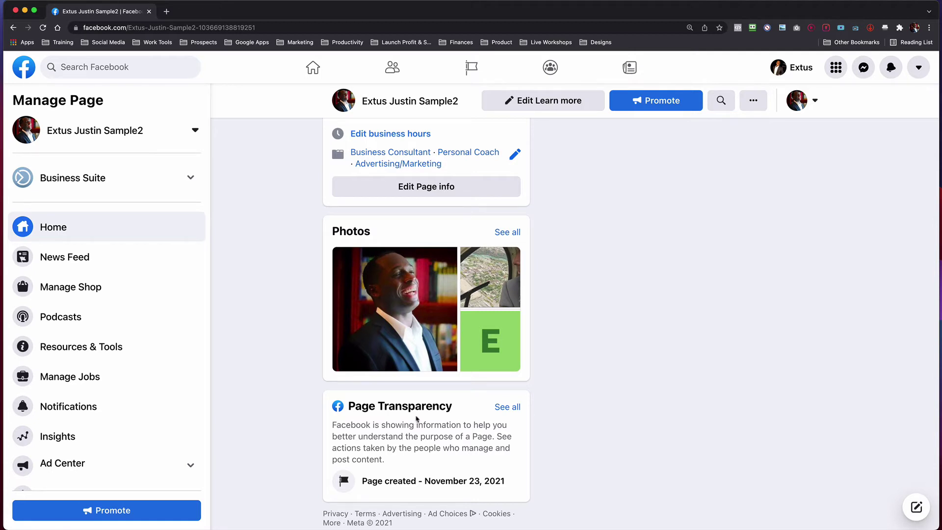
# - Open the Page's own News Feed and go through its introduction screens until the feed is reached
pyautogui.click(102, 265)
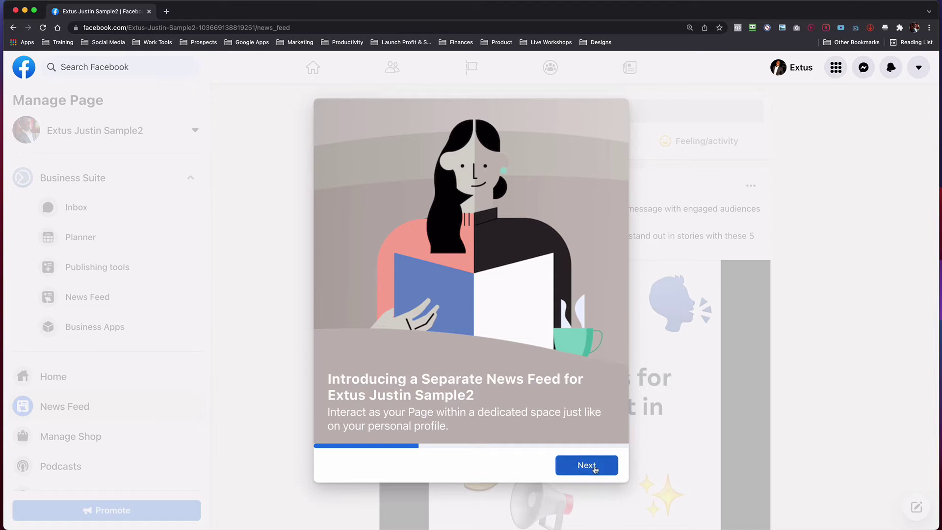
pyautogui.click(596, 464)
pyautogui.click(593, 466)
pyautogui.click(592, 465)
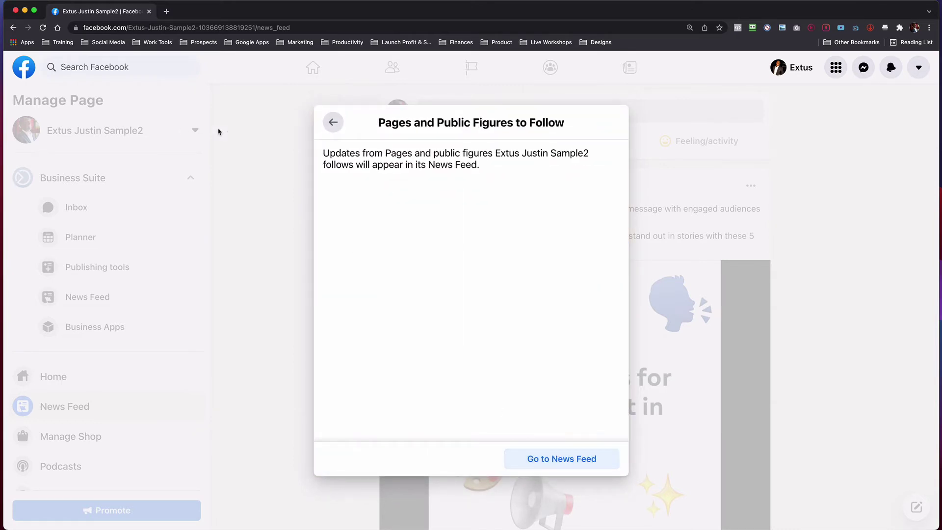
pyautogui.click(529, 467)
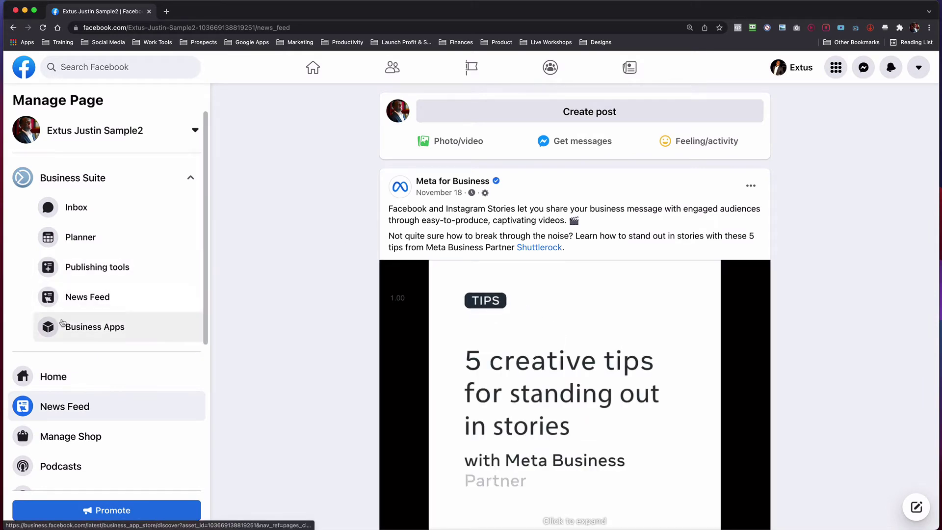
# - View the Page's shop setup and podcast sections, opening the Add podcast form and closing it without entering a feed
pyautogui.scroll(-3, 73, 344)
pyautogui.click(81, 354)
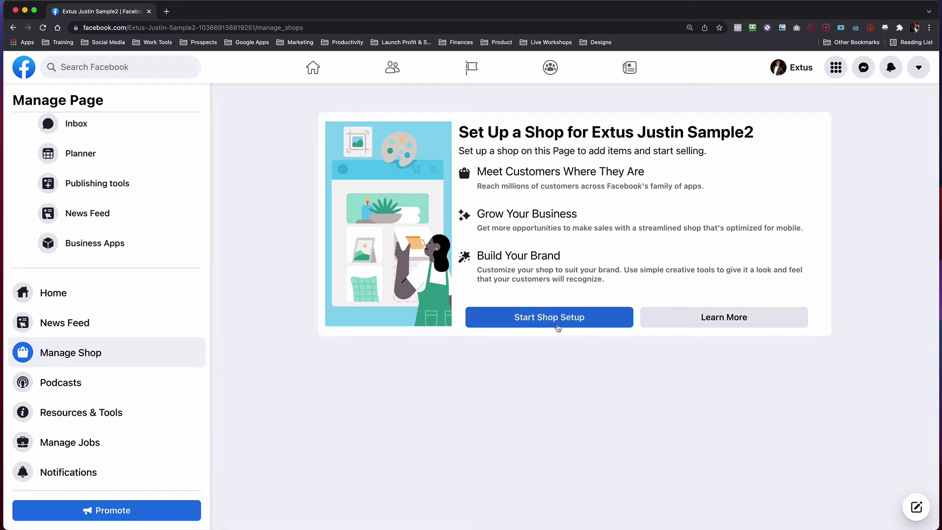
pyautogui.click(75, 388)
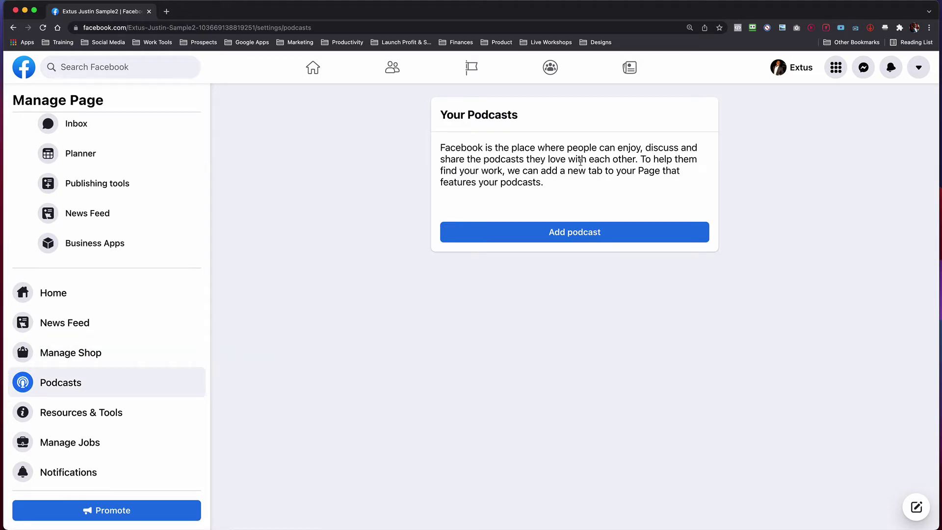
pyautogui.click(580, 232)
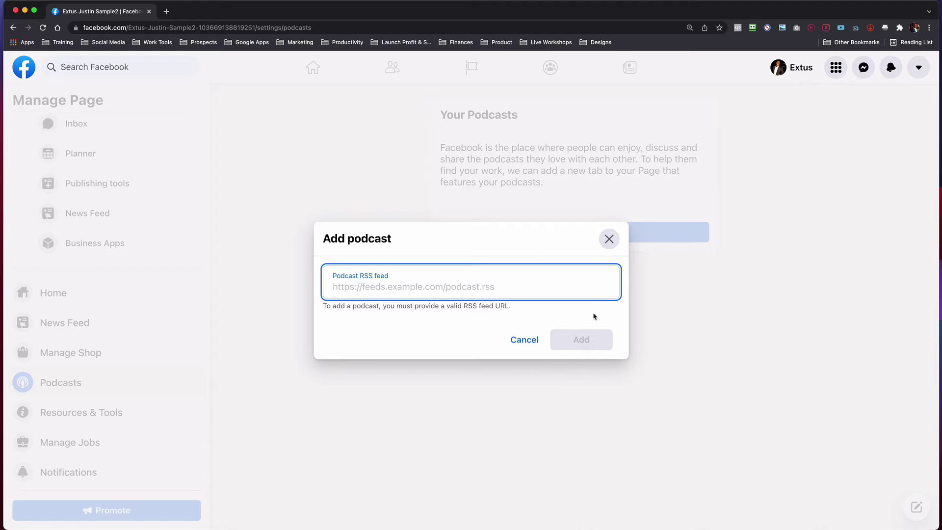
pyautogui.click(607, 239)
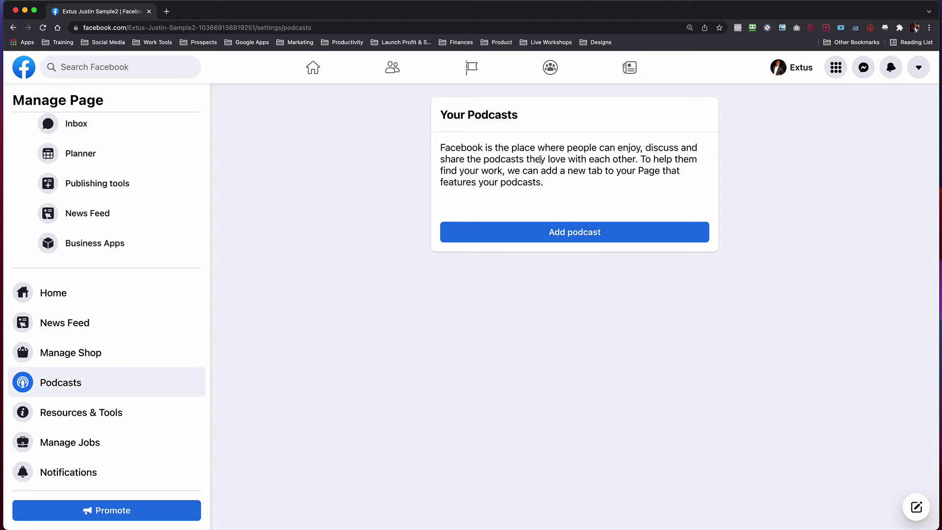
# - View the Page's job management and notifications sections, and dismiss the pop-up reminder
pyautogui.scroll(-3, 147, 343)
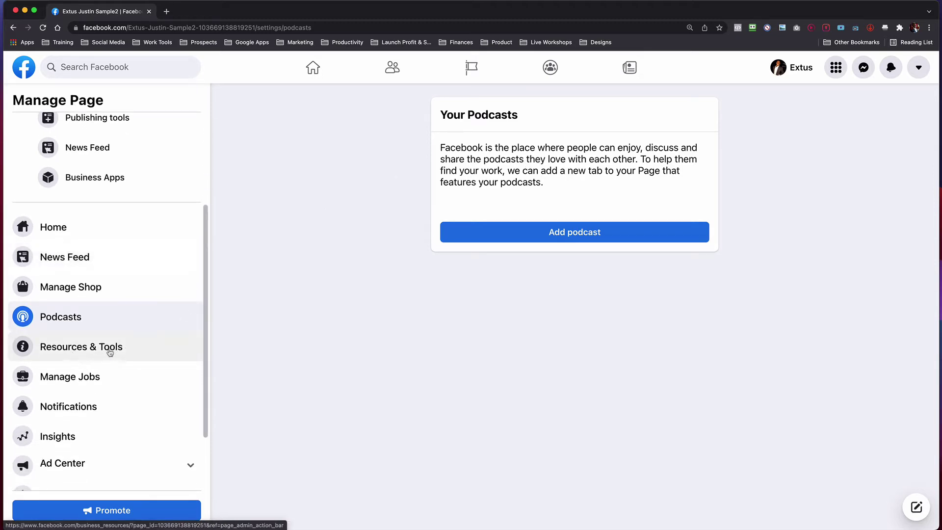
pyautogui.click(92, 378)
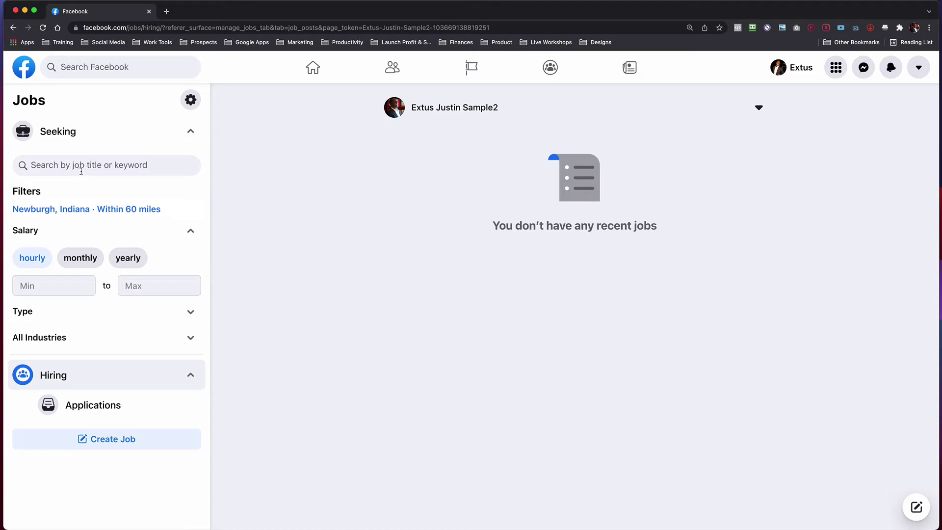
pyautogui.click(14, 27)
pyautogui.scroll(-5, 90, 320)
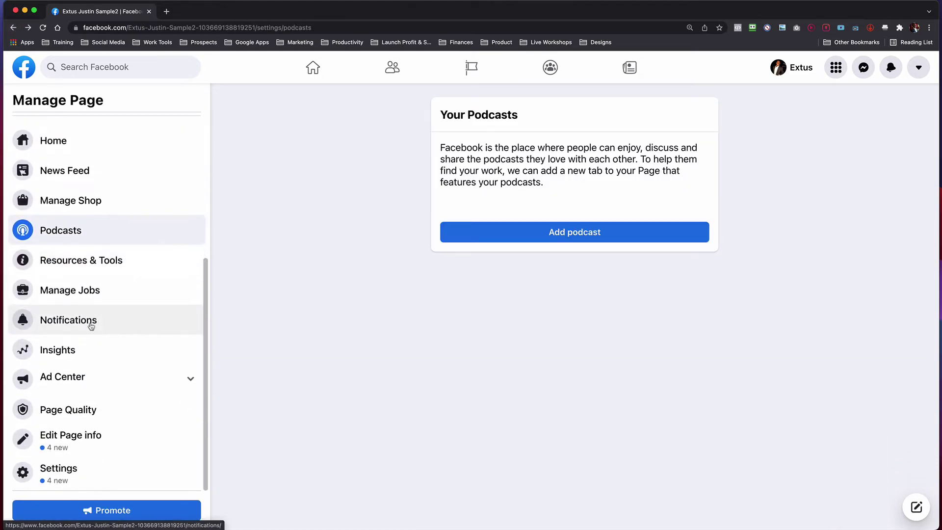
pyautogui.click(69, 320)
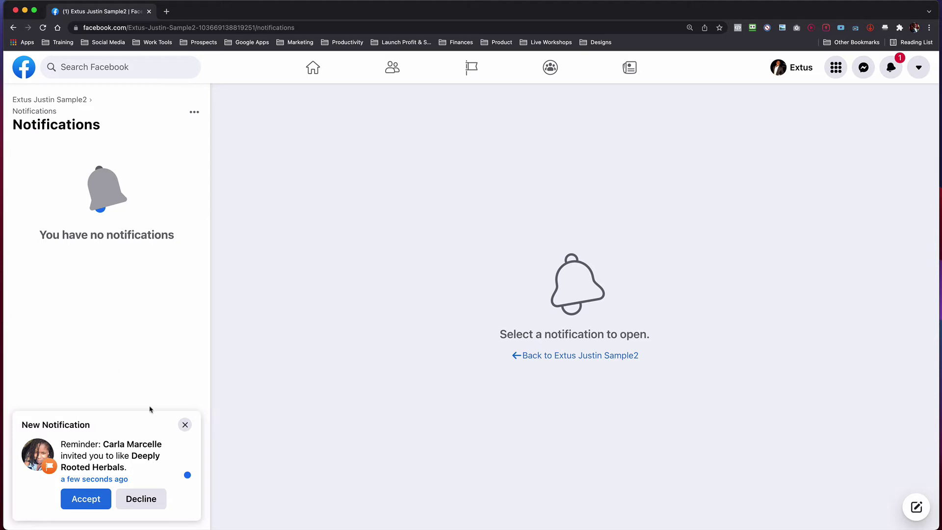
pyautogui.click(185, 425)
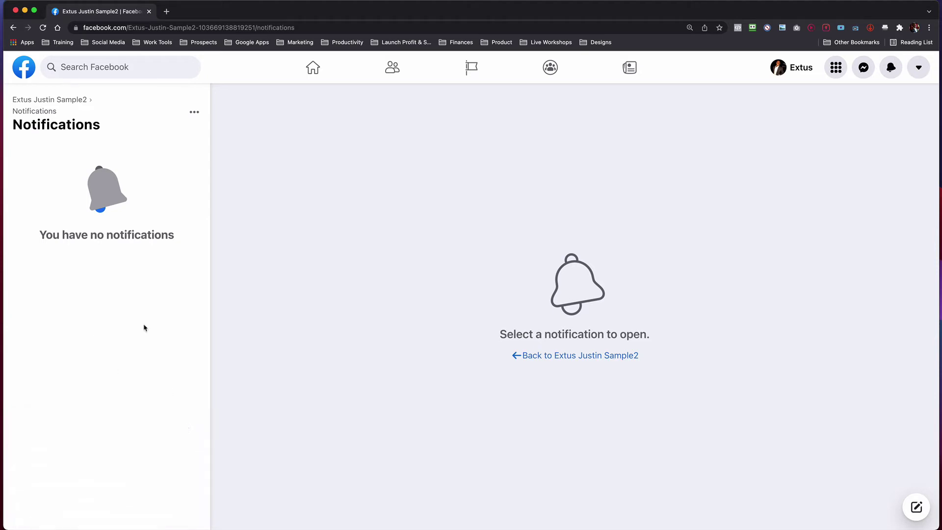
# - Return to the Page's home and dismiss the offer to connect the Page to WhatsApp
pyautogui.click(44, 101)
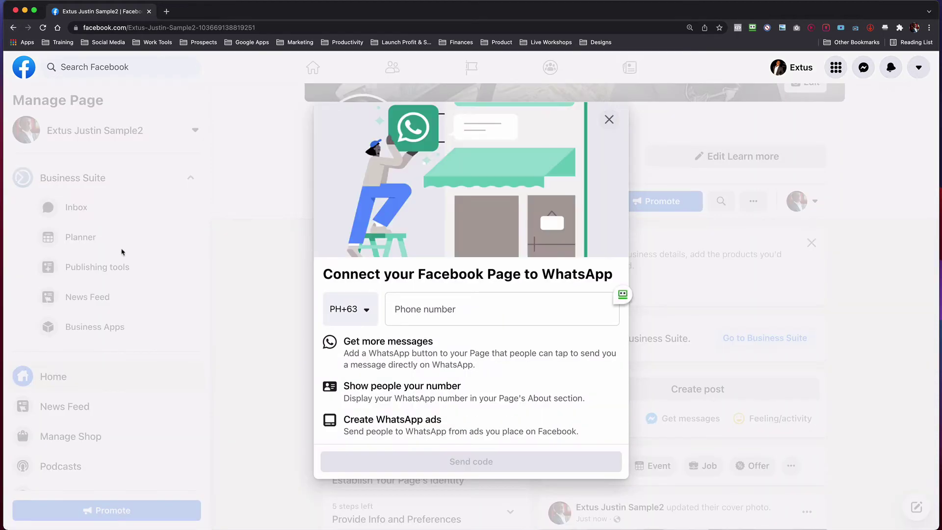
pyautogui.click(609, 119)
pyautogui.click(569, 358)
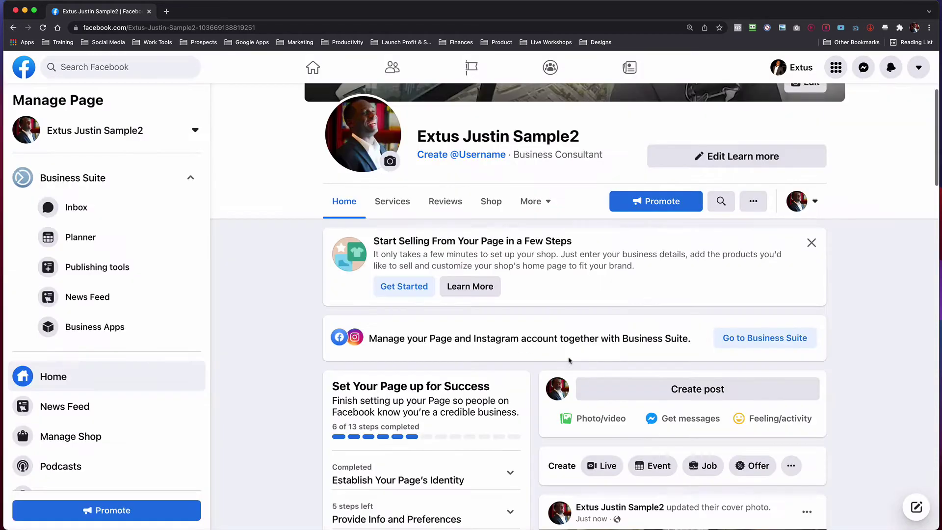
pyautogui.scroll(-5, 177, 378)
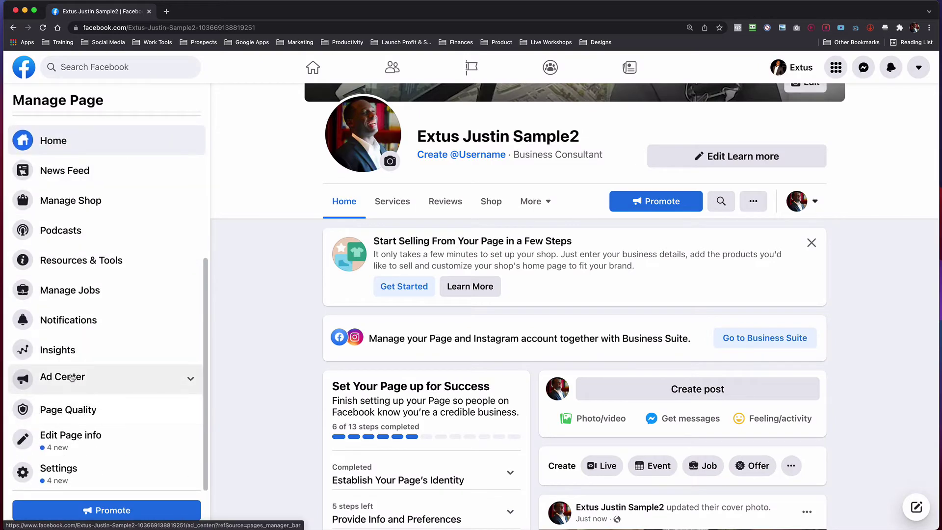
# - View the Page's Insights overview from the page summary through Pages to Watch, and return to the Page's home
pyautogui.click(68, 349)
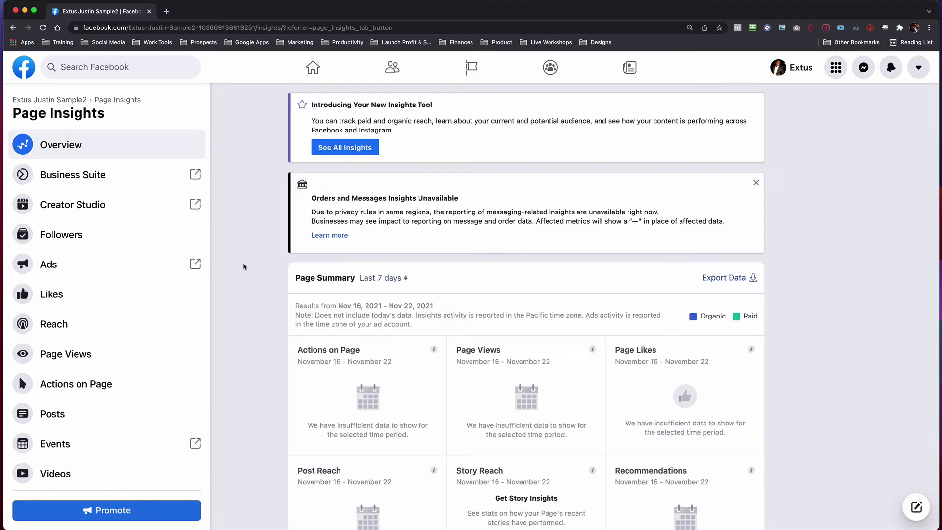
pyautogui.scroll(-3, 244, 266)
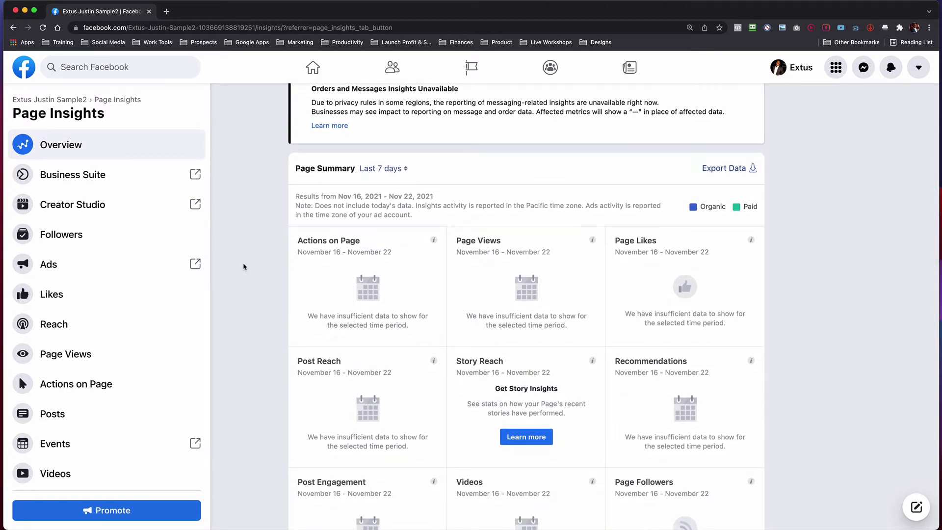
pyautogui.scroll(-6, 244, 267)
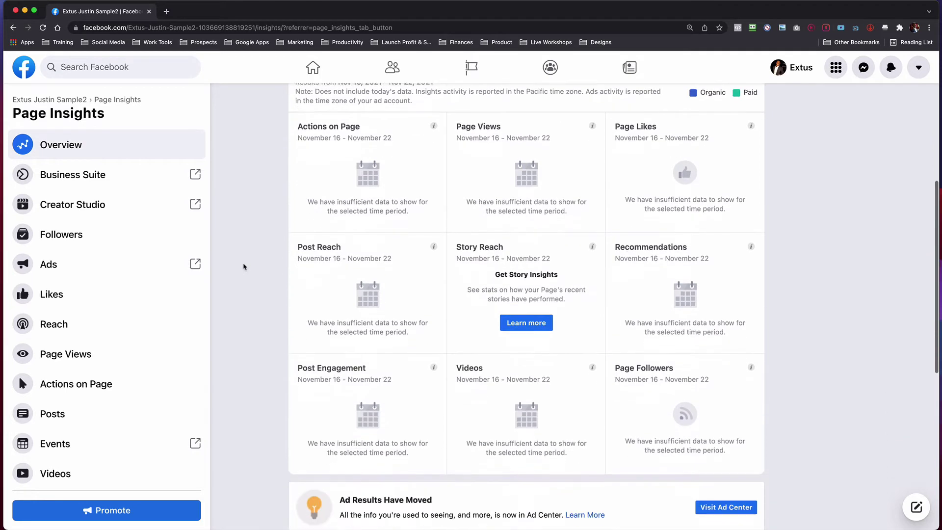
pyautogui.scroll(-5, 244, 266)
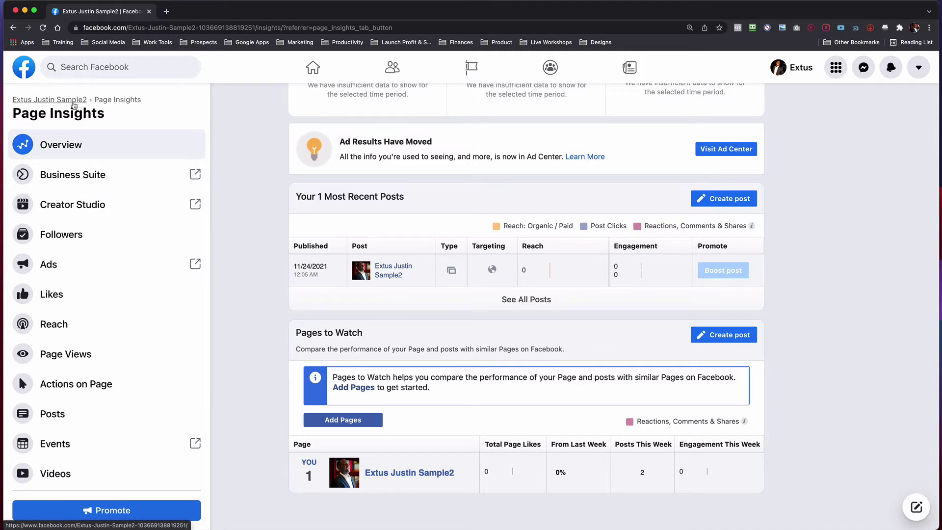
pyautogui.click(74, 101)
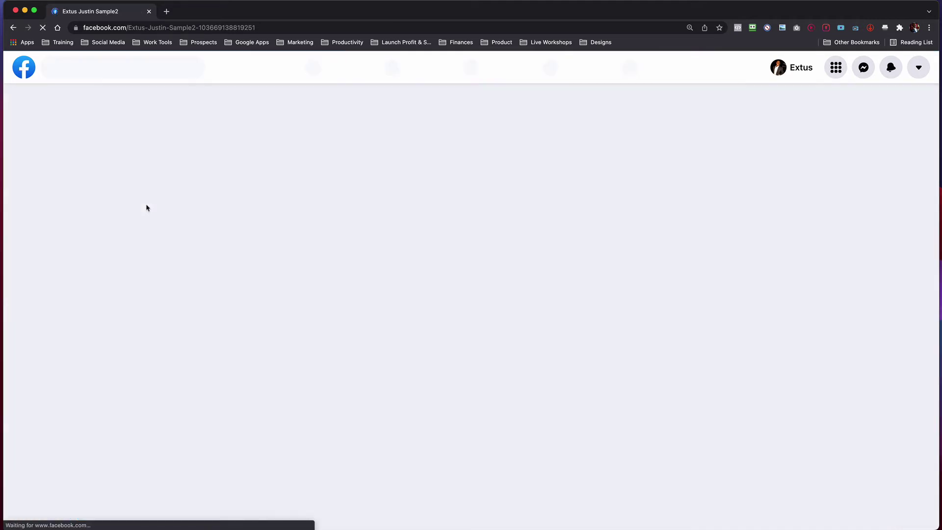
# - Open the Page Quality section and check the Page's restrictions and violations status
pyautogui.scroll(-5, 145, 207)
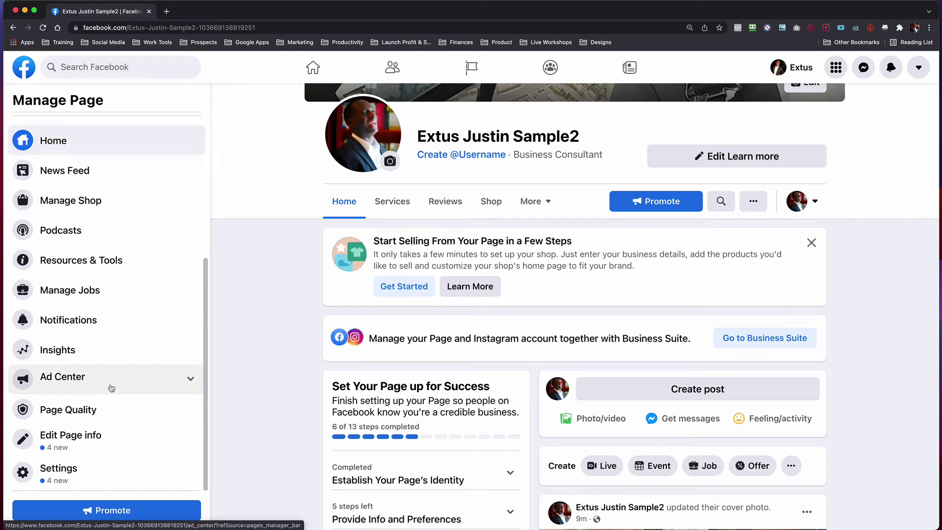
pyautogui.click(102, 414)
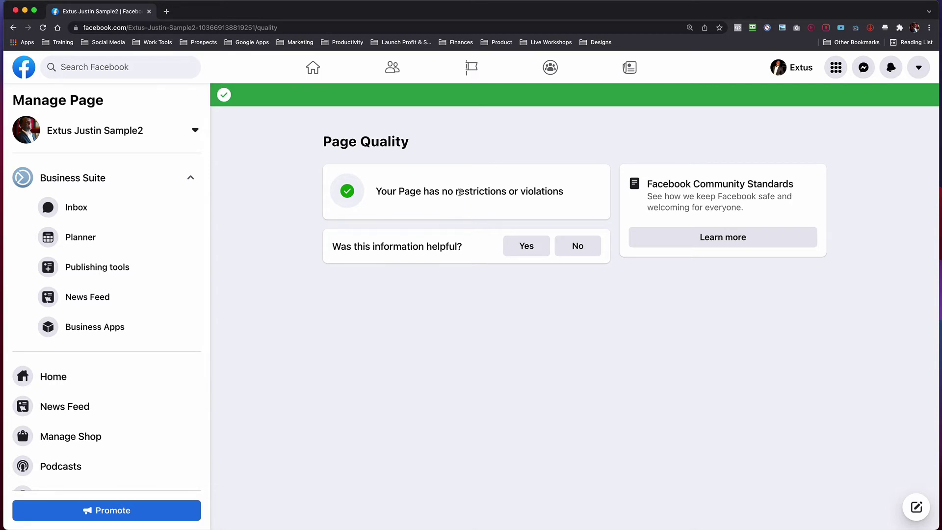
pyautogui.moveTo(460, 192); pyautogui.dragTo(561, 191)
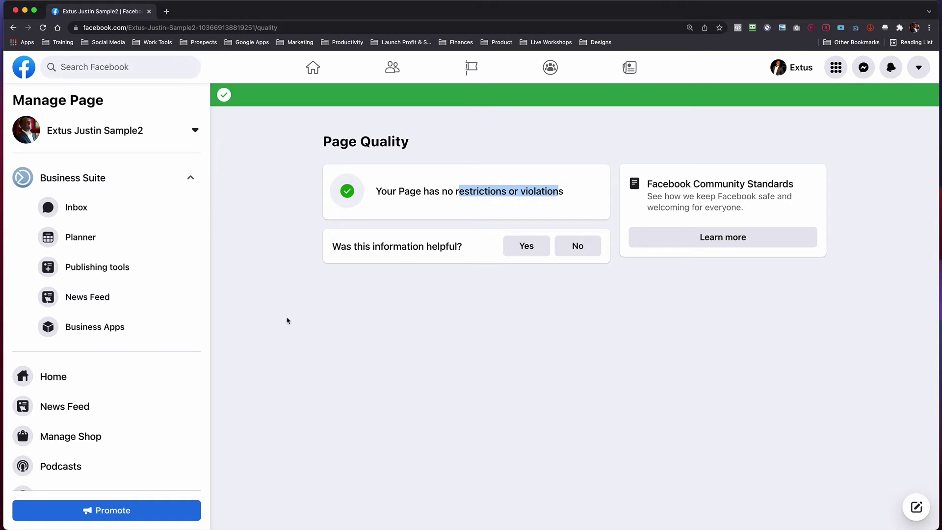
# - Open the Page info editing form and review its general, categories and contact fields
pyautogui.scroll(-5, 141, 372)
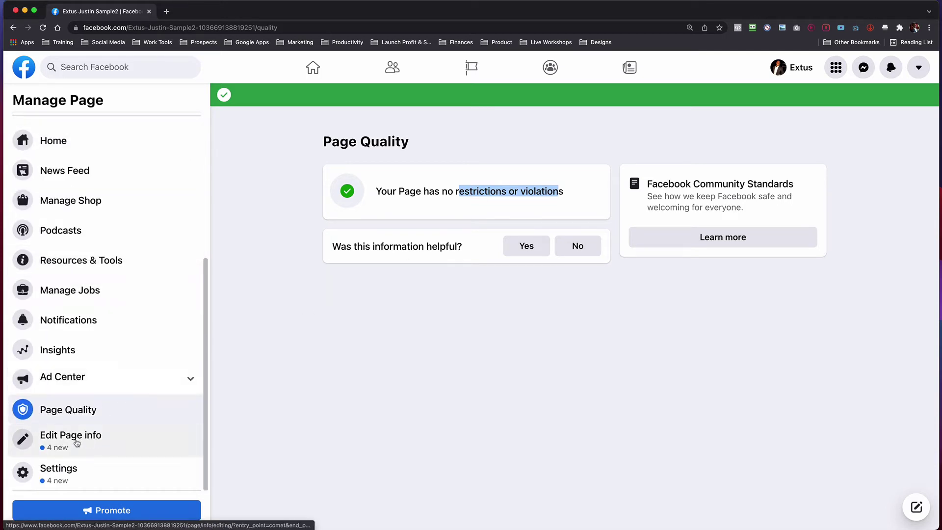
pyautogui.click(94, 442)
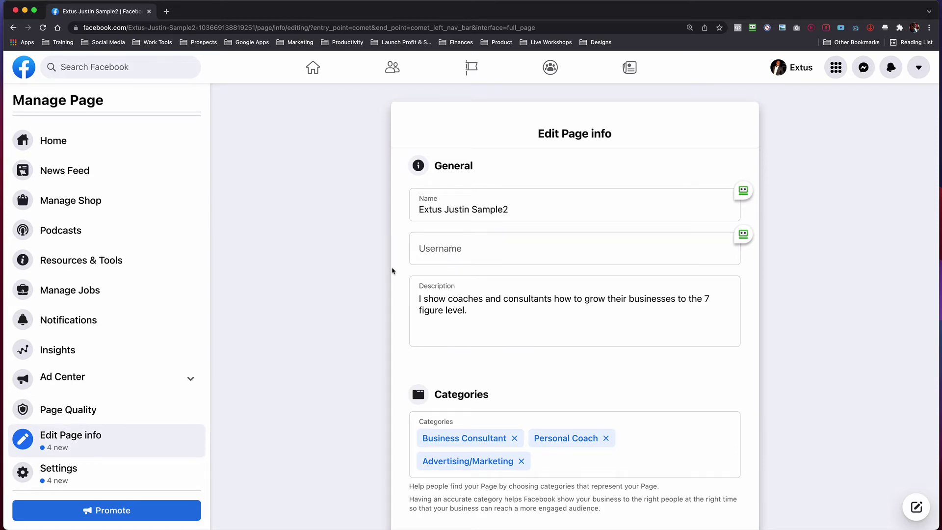
pyautogui.scroll(-8, 392, 272)
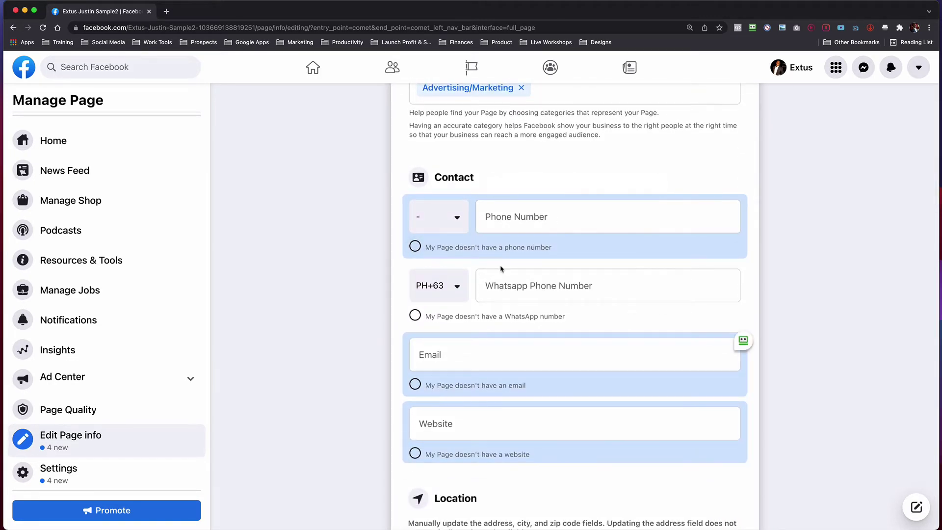
pyautogui.scroll(-1, 500, 266)
pyautogui.scroll(-1, 500, 265)
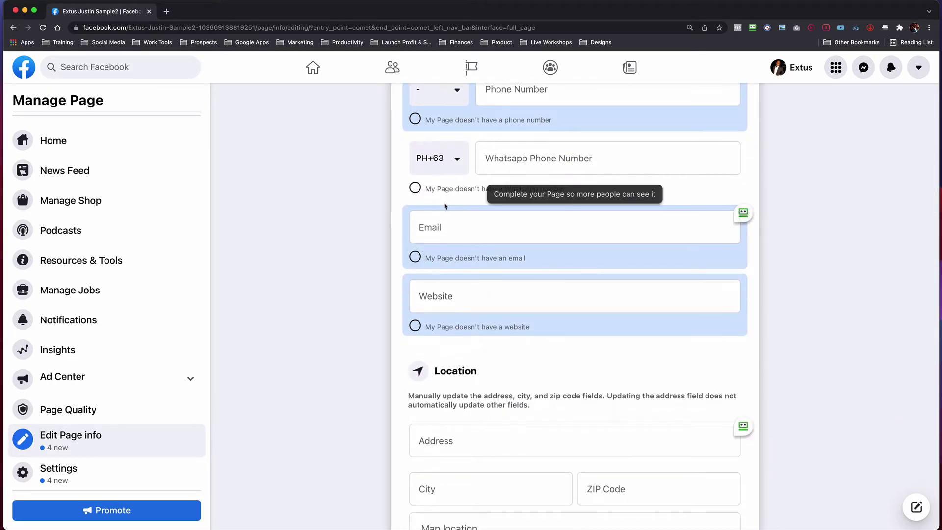
pyautogui.scroll(1, 460, 199)
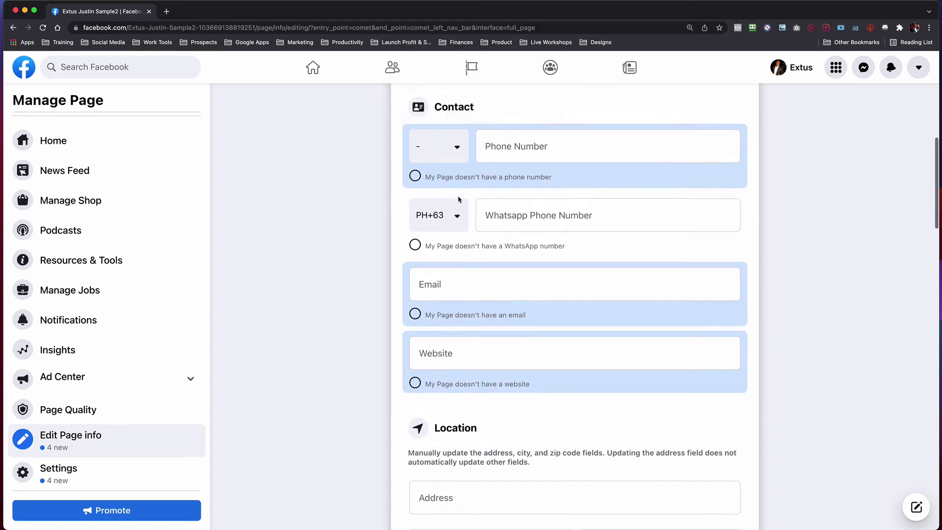
pyautogui.click(415, 246)
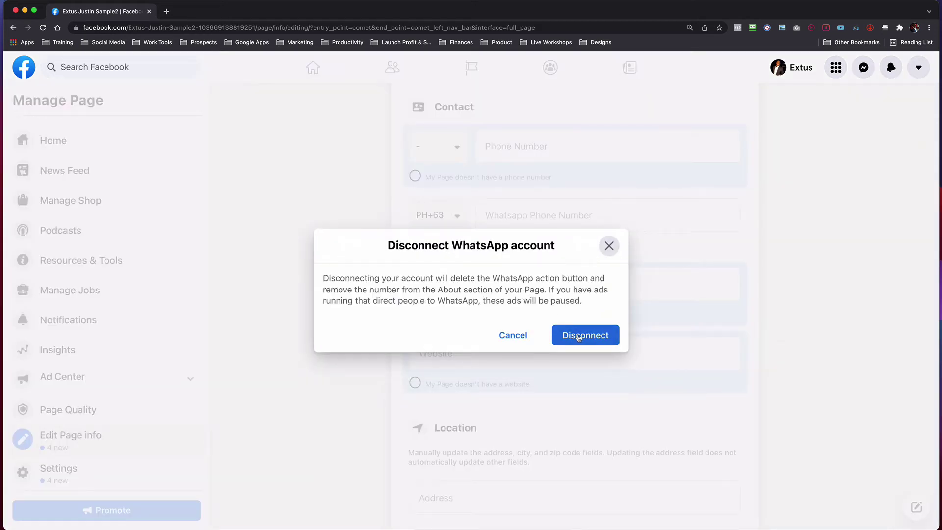
pyautogui.click(524, 334)
# - Mark the Page as not having an email in the contact details
pyautogui.scroll(-1, 521, 296)
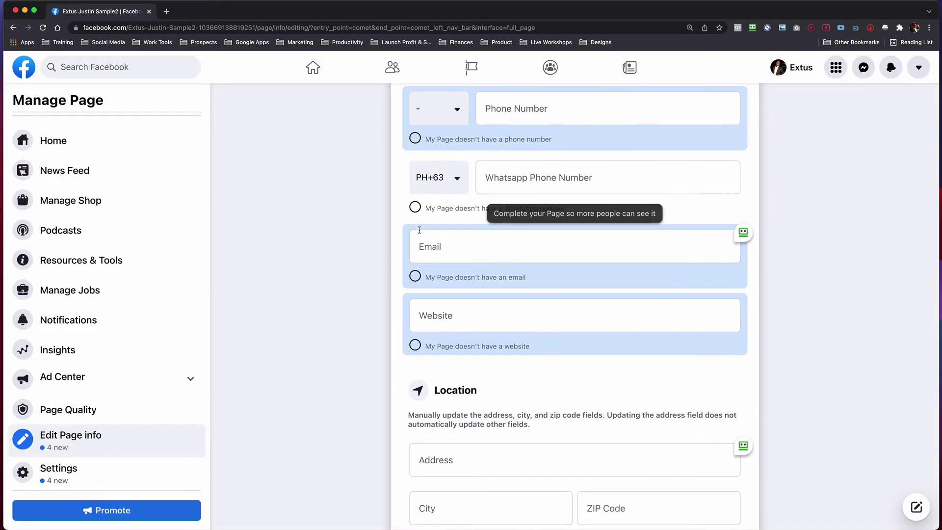
pyautogui.click(415, 277)
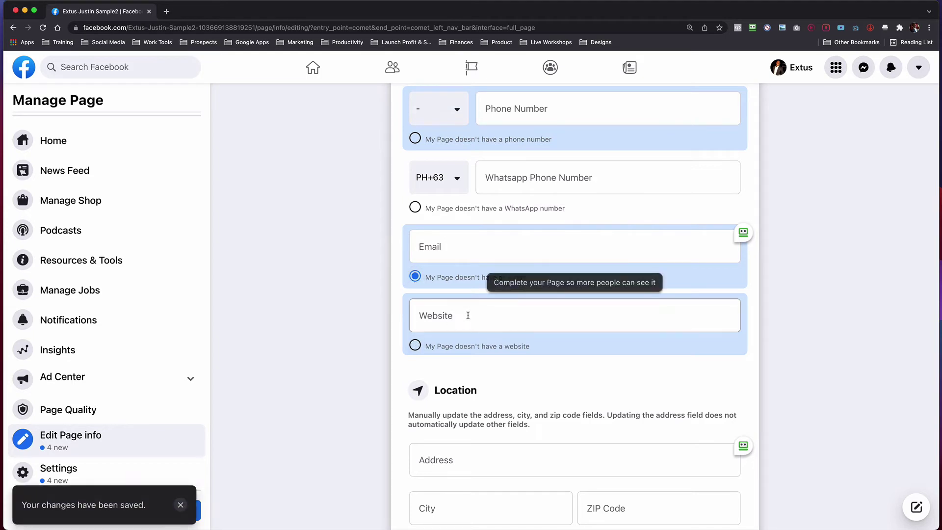
pyautogui.scroll(-2, 452, 307)
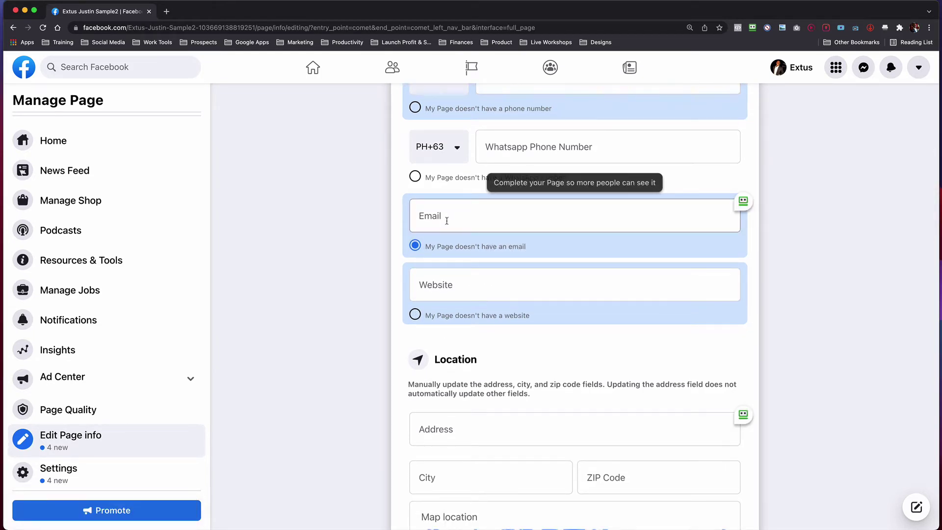
# - Review the location and service area fields, opening the service area search and closing it without an entry
pyautogui.scroll(-5, 447, 221)
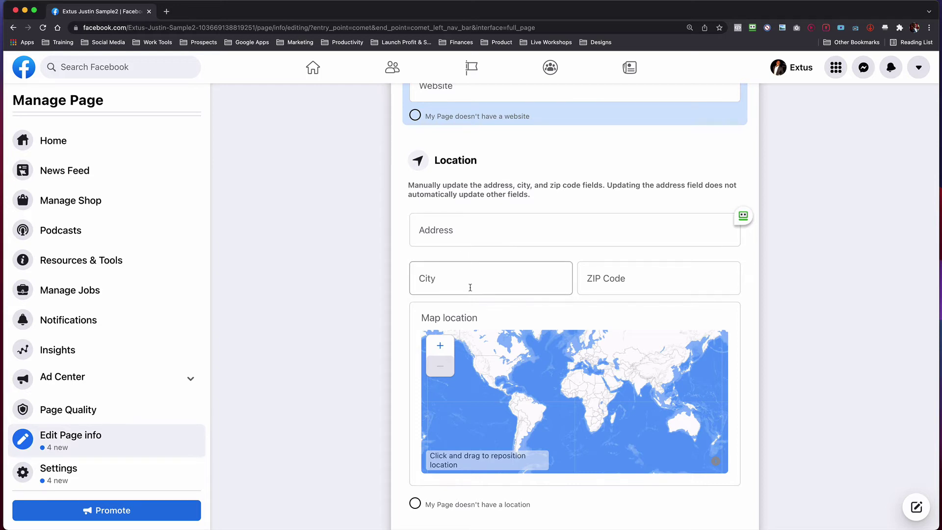
pyautogui.scroll(-5, 395, 295)
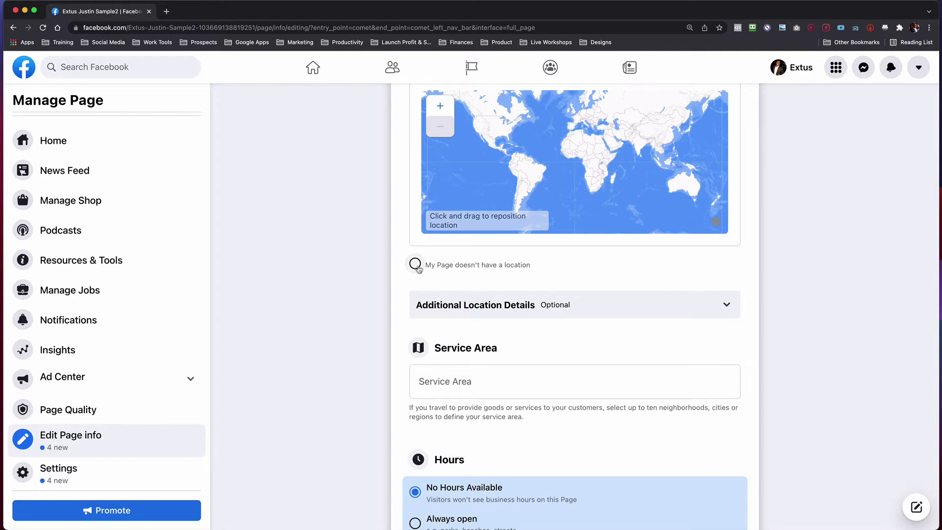
pyautogui.scroll(-3, 405, 276)
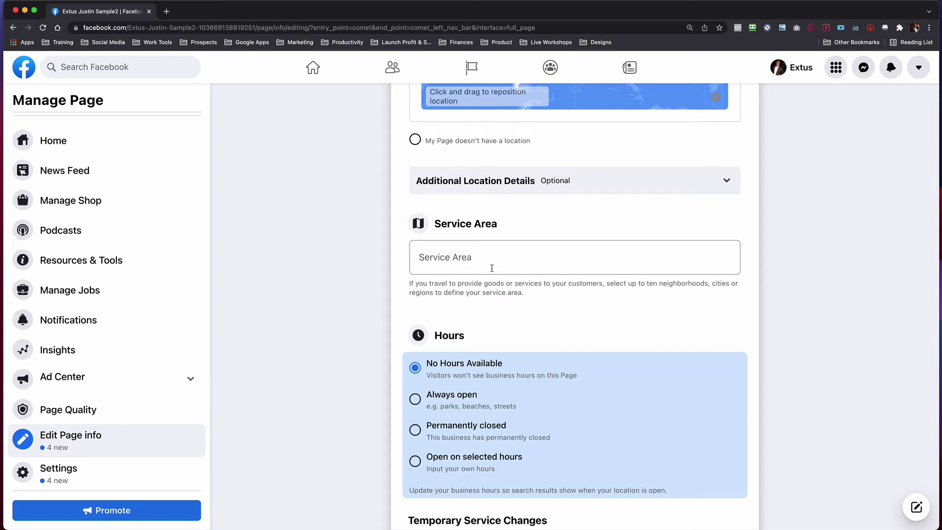
pyautogui.click(474, 264)
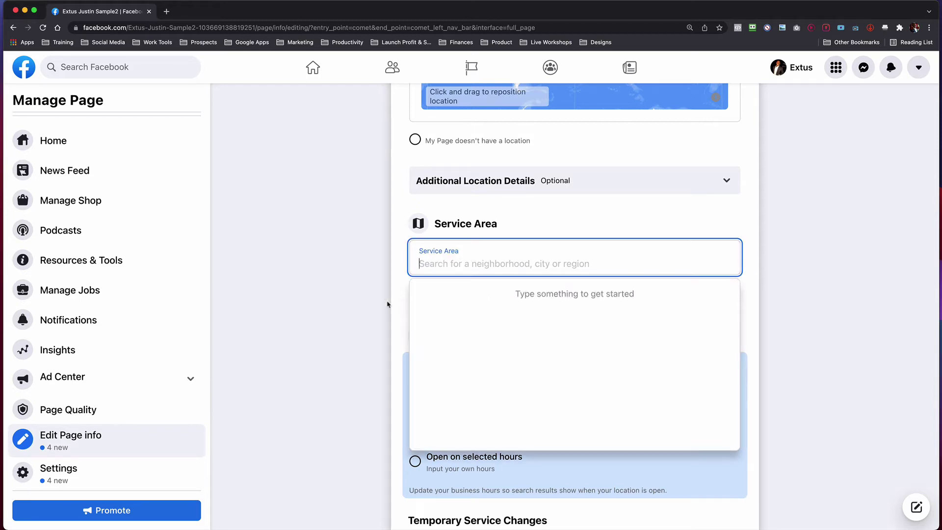
pyautogui.click(373, 305)
# - Switch the business hours to Open on selected hours to view the weekday fields, and restore No Hours Available
pyautogui.scroll(-3, 375, 307)
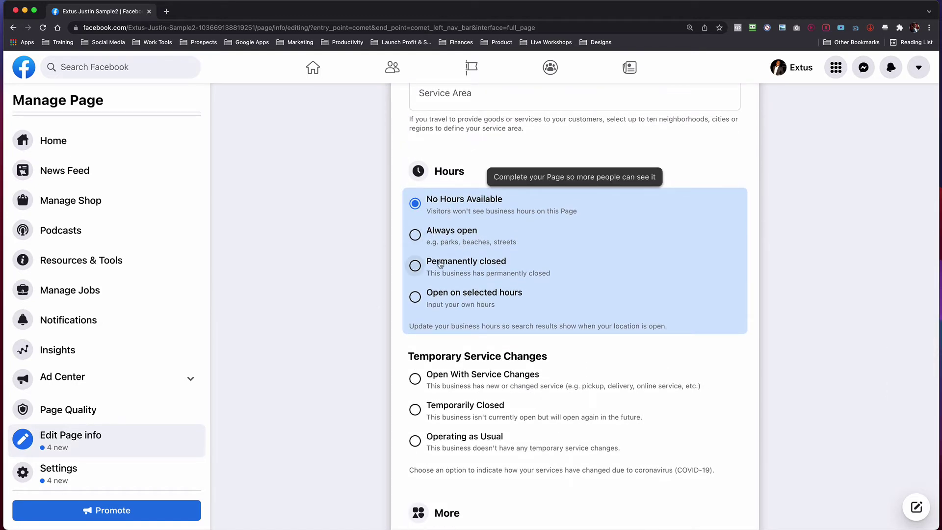
pyautogui.click(491, 291)
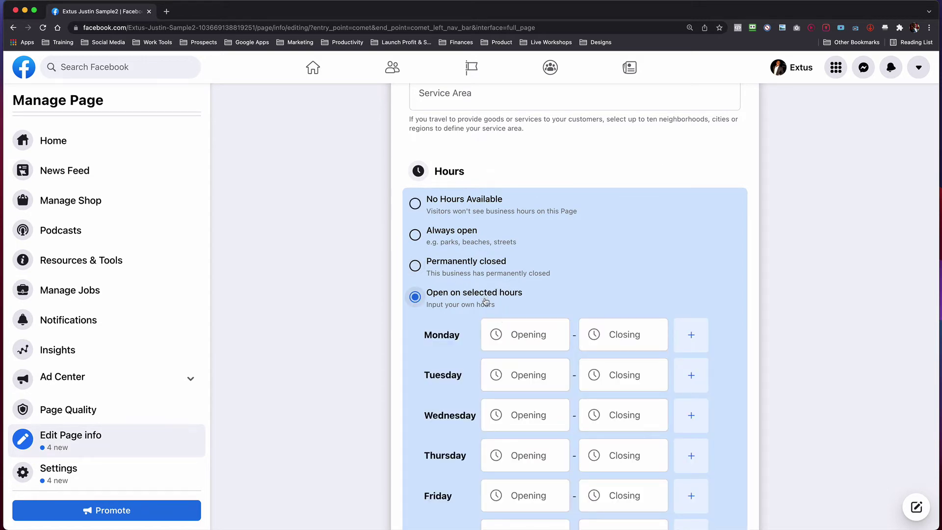
pyautogui.scroll(-2, 489, 298)
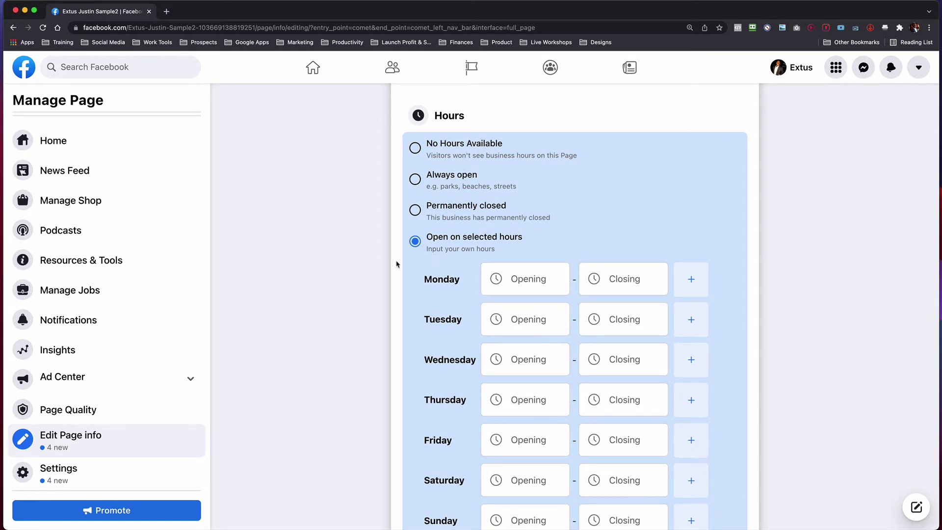
pyautogui.click(415, 148)
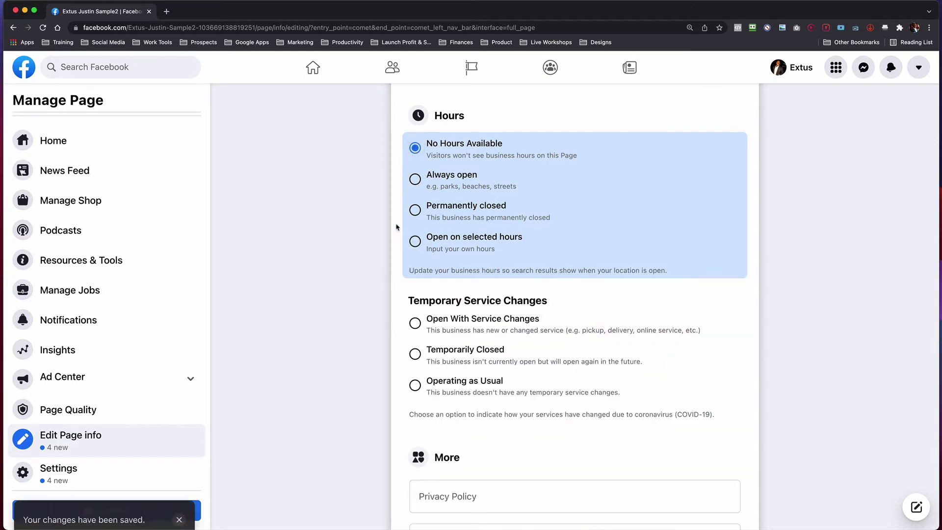
# - Set the Page's temporary service changes status to Operating as Usual
pyautogui.scroll(-3, 397, 226)
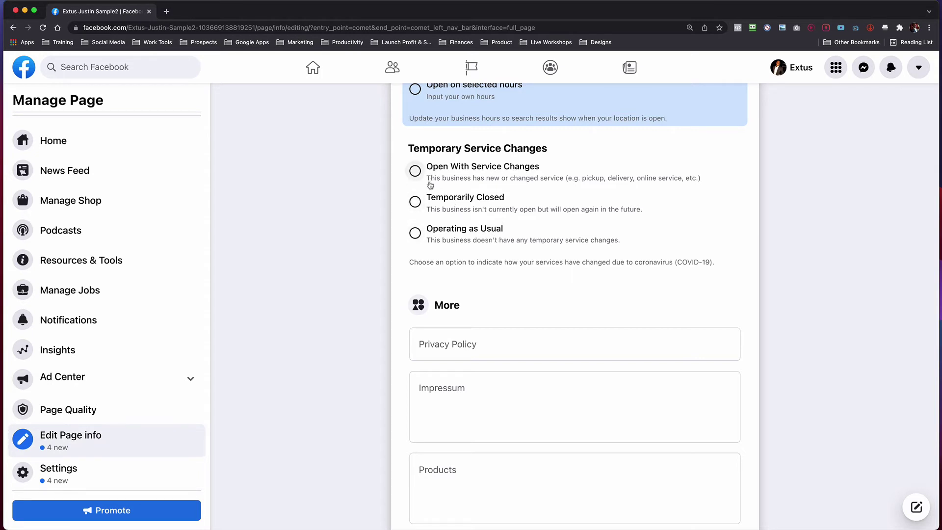
pyautogui.click(415, 233)
pyautogui.scroll(-1, 395, 245)
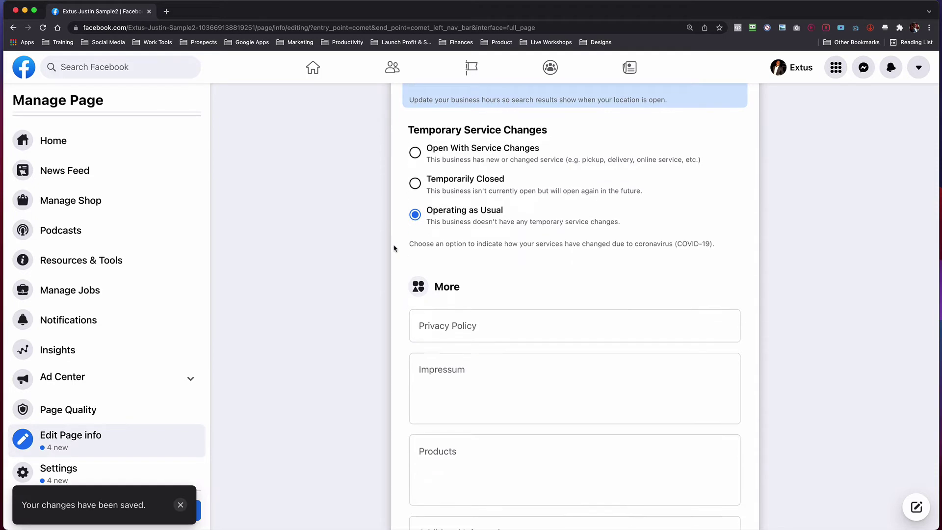
# - Inspect the Privacy Policy, Impressum, Products and Additional Information fields without entering anything
pyautogui.scroll(-3, 395, 249)
pyautogui.click(437, 231)
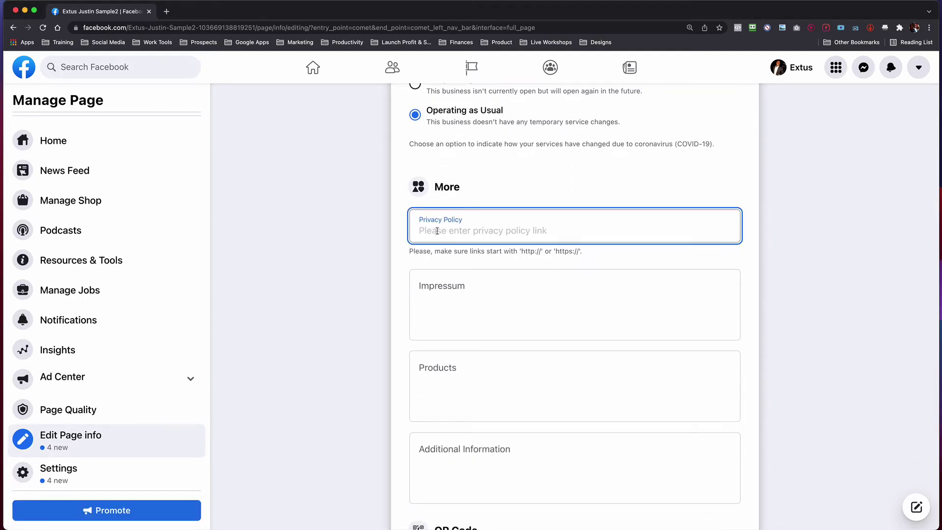
pyautogui.scroll(-5, 400, 246)
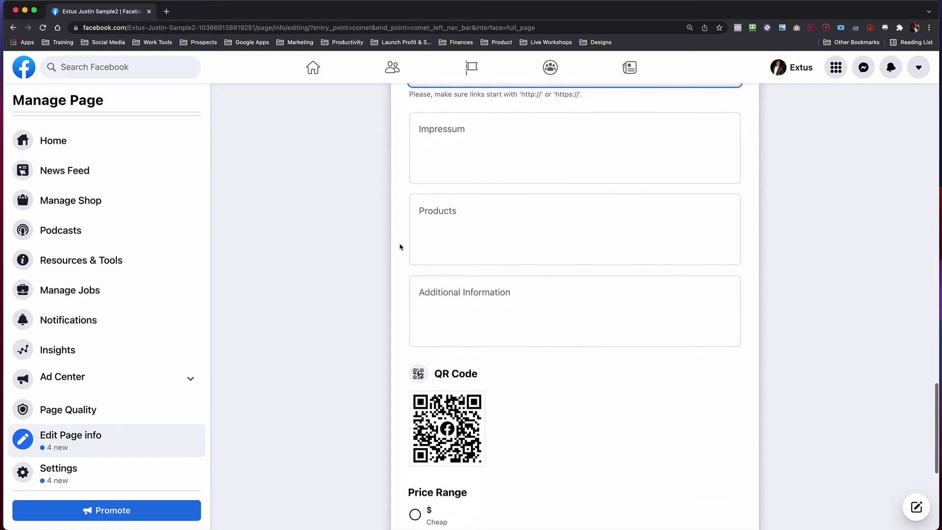
pyautogui.click(433, 195)
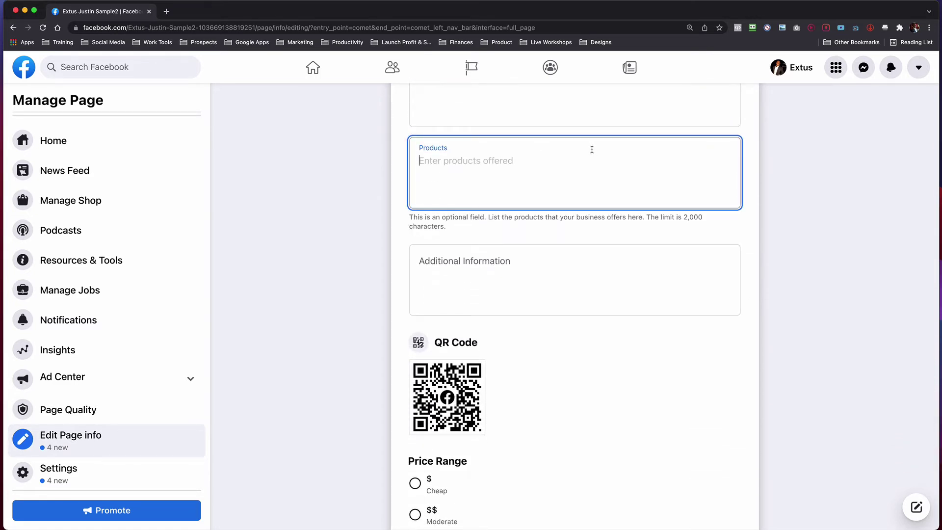
pyautogui.click(432, 269)
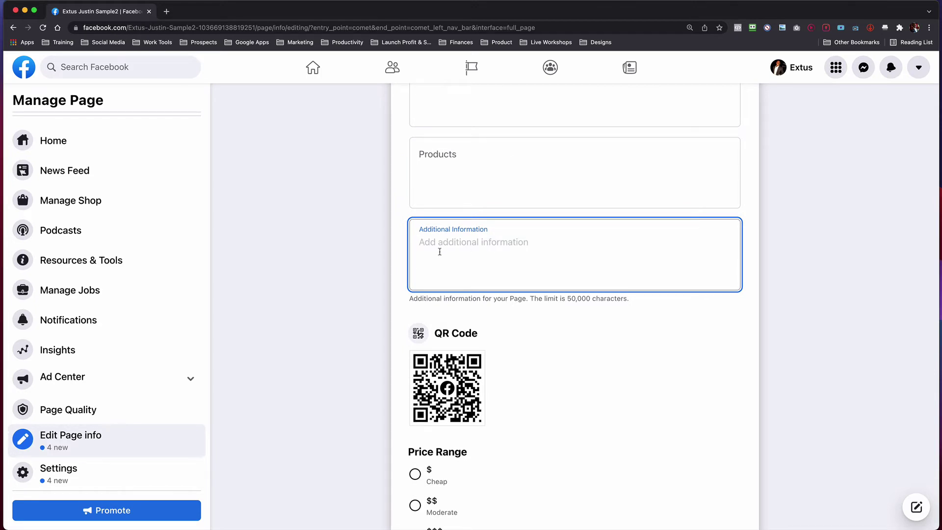
# - Review the QR code and price range options, and open the list of platforms available for linking other accounts
pyautogui.scroll(-3, 422, 241)
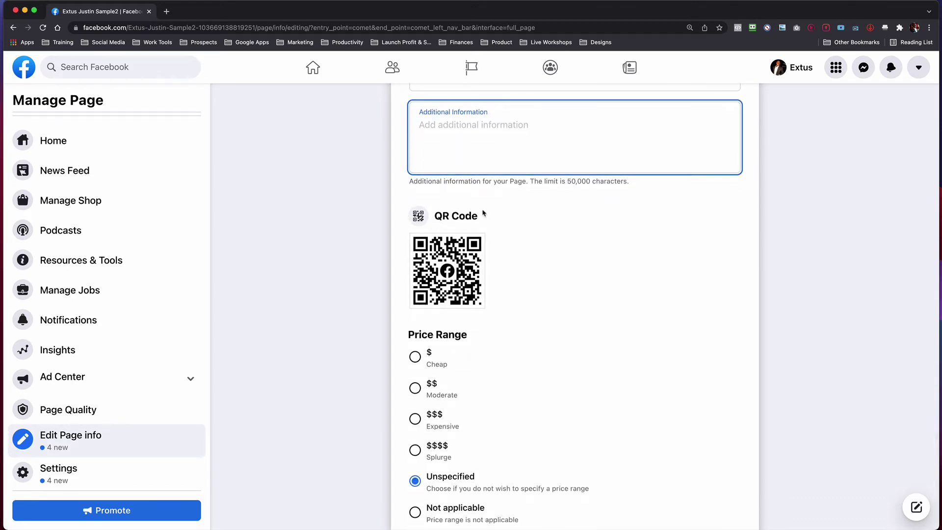
pyautogui.scroll(-3, 404, 274)
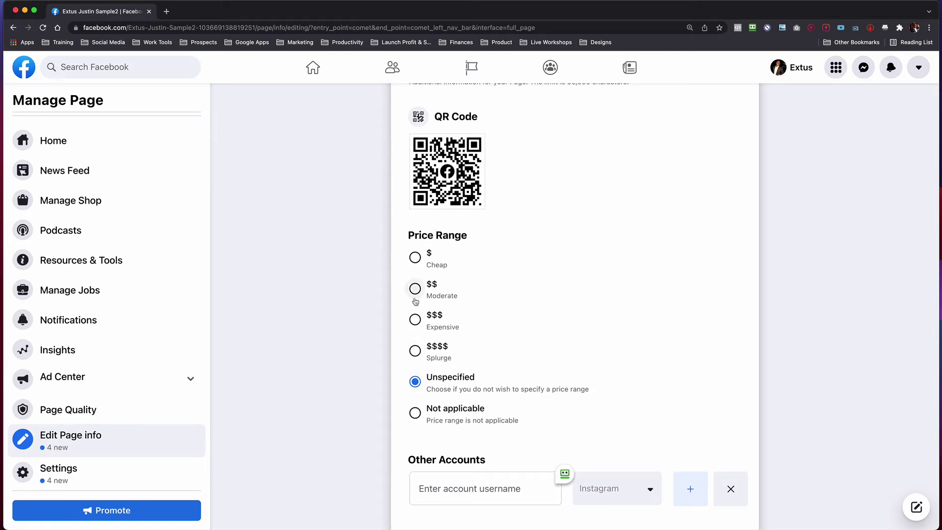
pyautogui.scroll(-1, 415, 324)
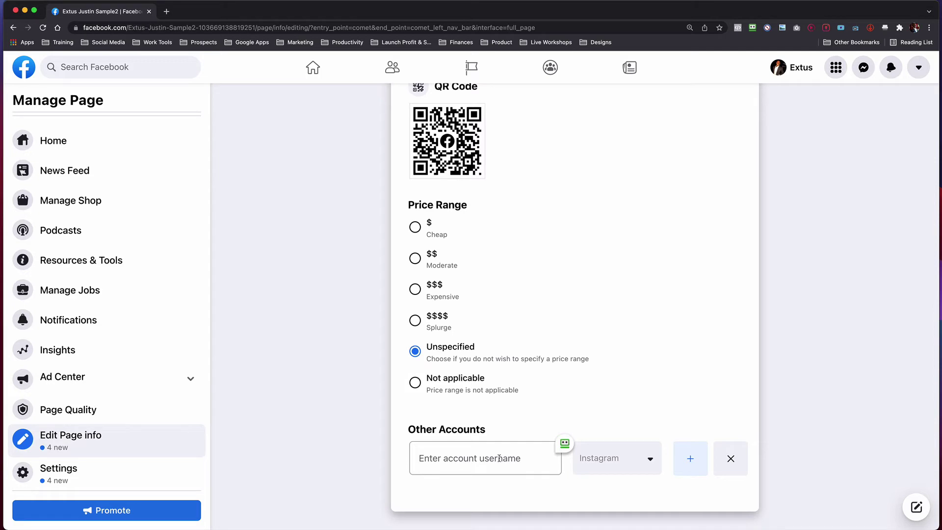
pyautogui.click(642, 460)
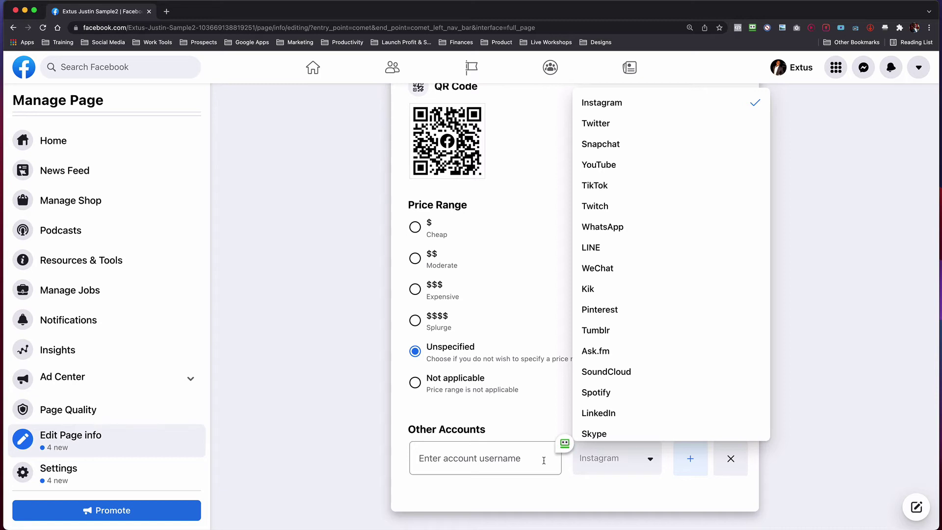
# - Close the list of account platforms, open the Page settings, and look over the General options
pyautogui.click(269, 389)
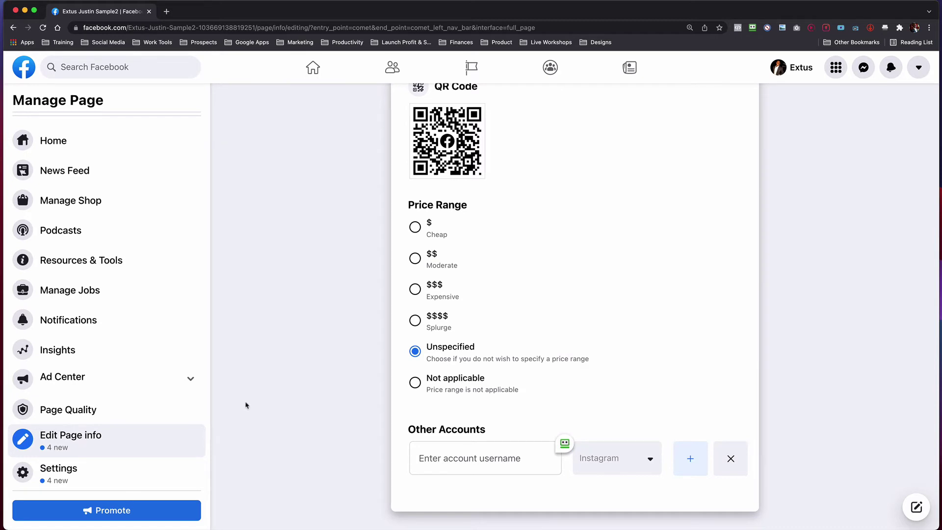
pyautogui.click(102, 476)
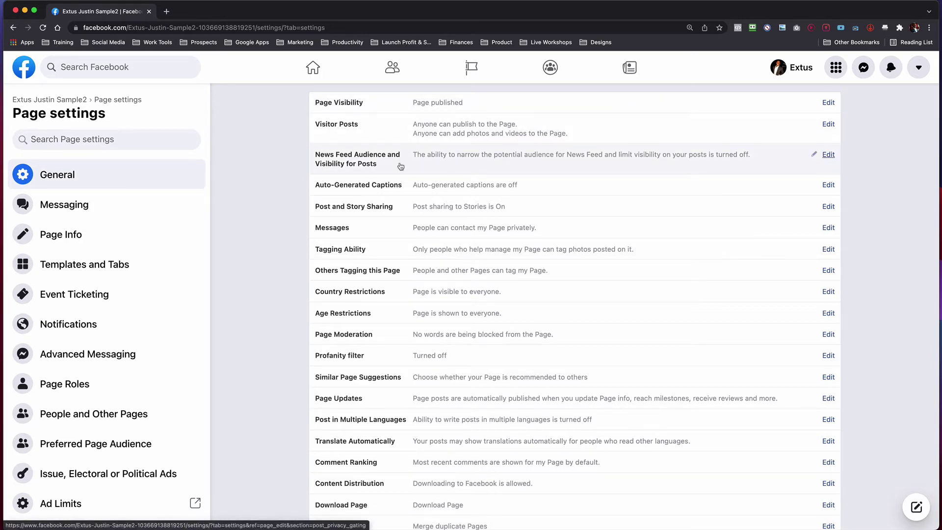
pyautogui.press('super+plus')
pyautogui.press('super+plus')
pyautogui.press('super+minus')
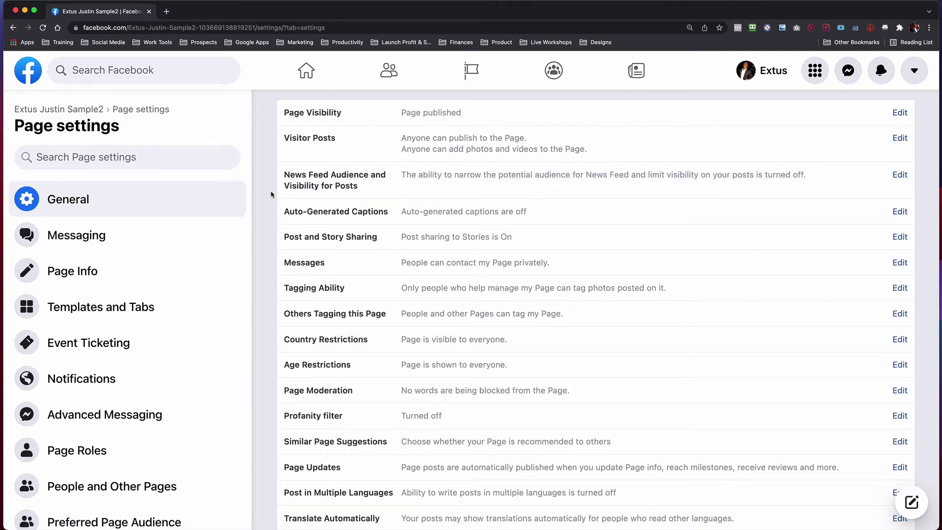
pyautogui.scroll(-2, 271, 194)
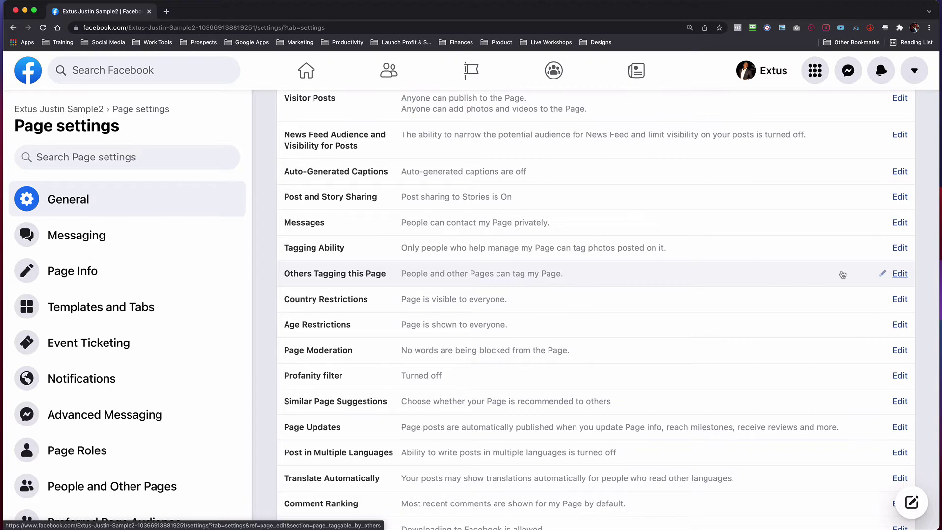
# - Open the Others Tagging this Page setting to view its options, and cancel without changing anything
pyautogui.click(899, 275)
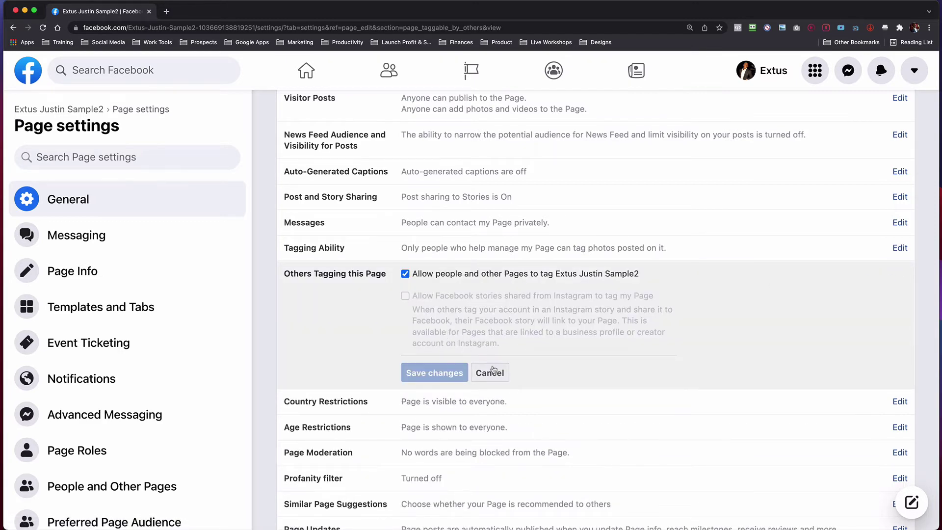
pyautogui.click(490, 372)
pyautogui.scroll(-5, 453, 344)
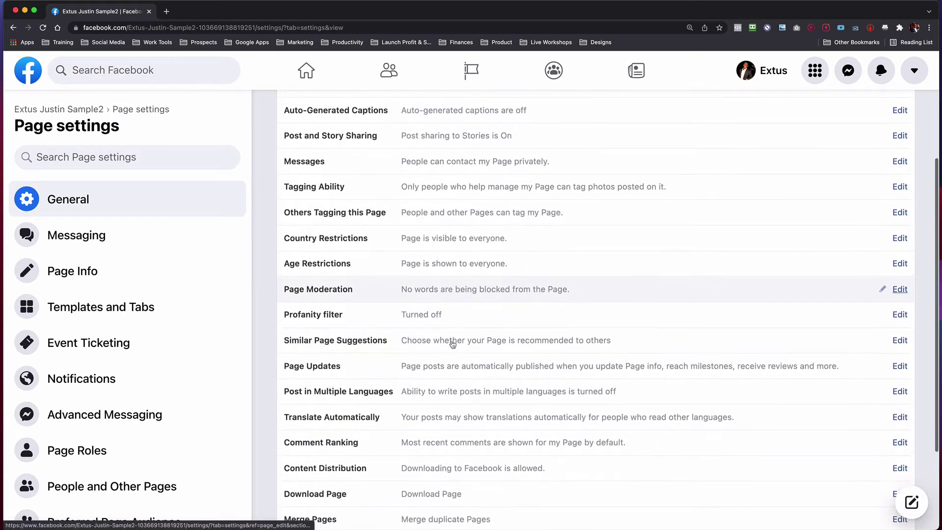
# - Review the remaining General settings, open the Remove Page option to view it, and cancel without deleting the Page
pyautogui.scroll(1, 453, 343)
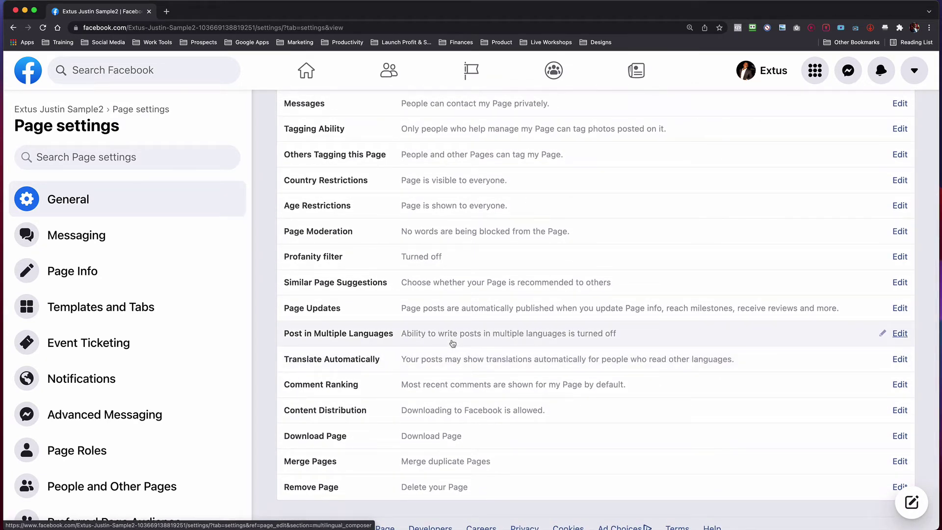
pyautogui.scroll(-2, 453, 344)
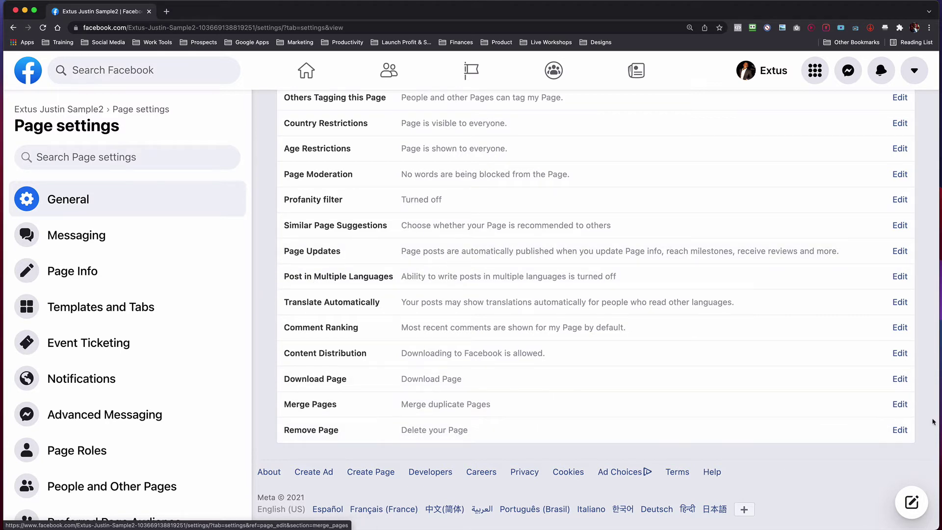
pyautogui.click(899, 431)
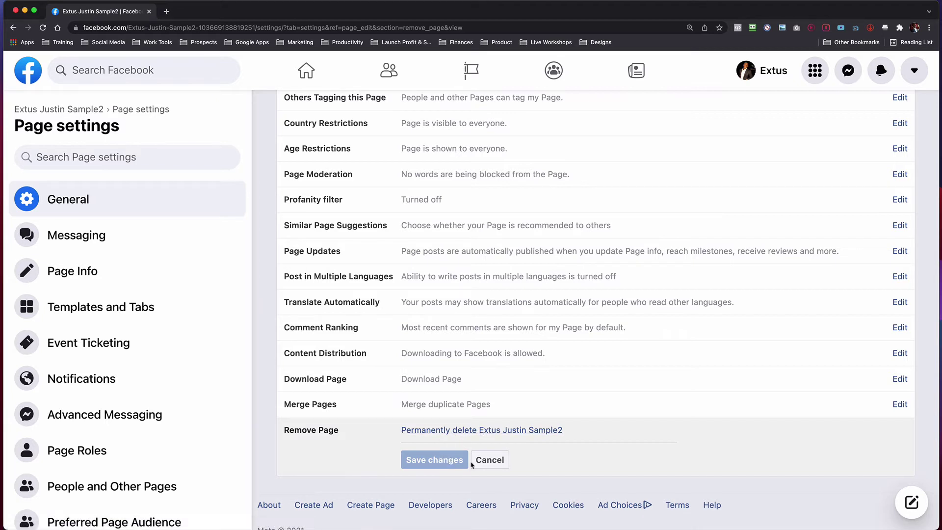
pyautogui.click(489, 460)
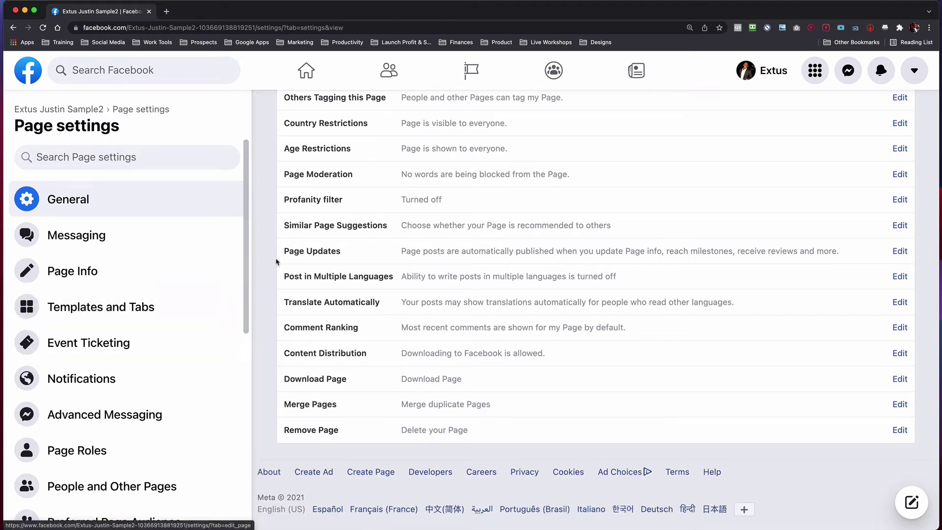
# - Open the Messaging settings and review the General Settings and Starting a Messenger Conversation sections
pyautogui.scroll(2, 274, 255)
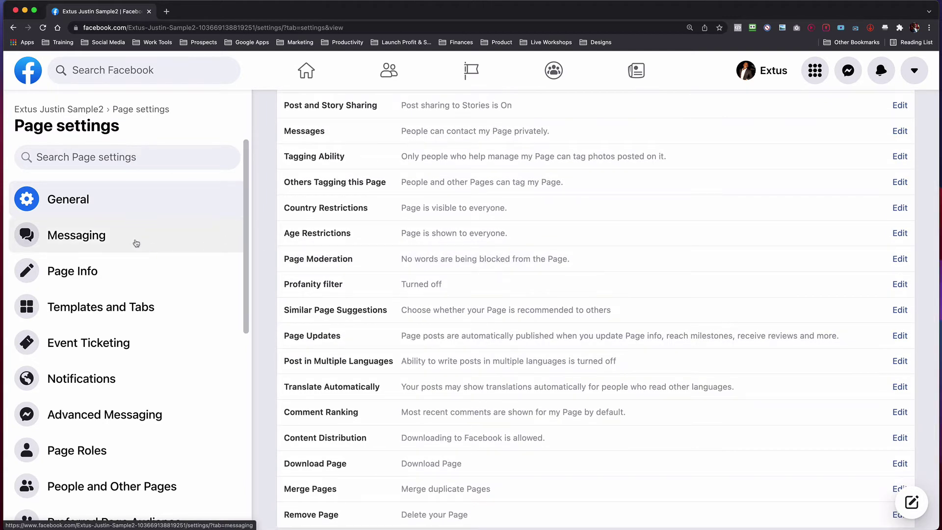
pyautogui.click(136, 244)
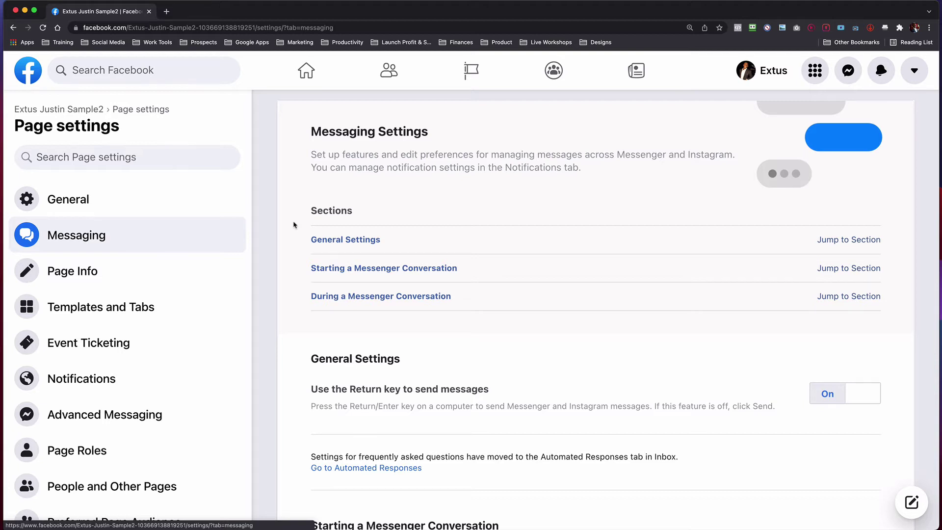
pyautogui.scroll(-4, 293, 224)
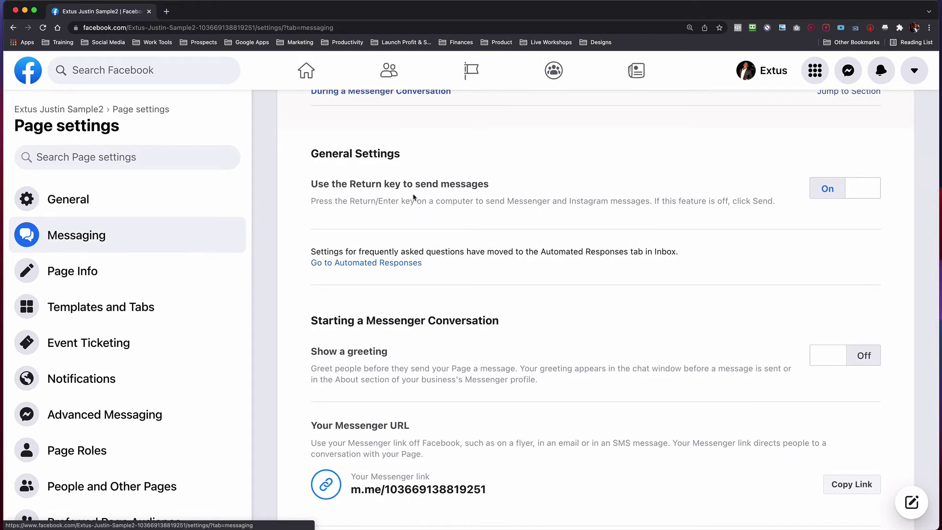
pyautogui.scroll(-2, 415, 199)
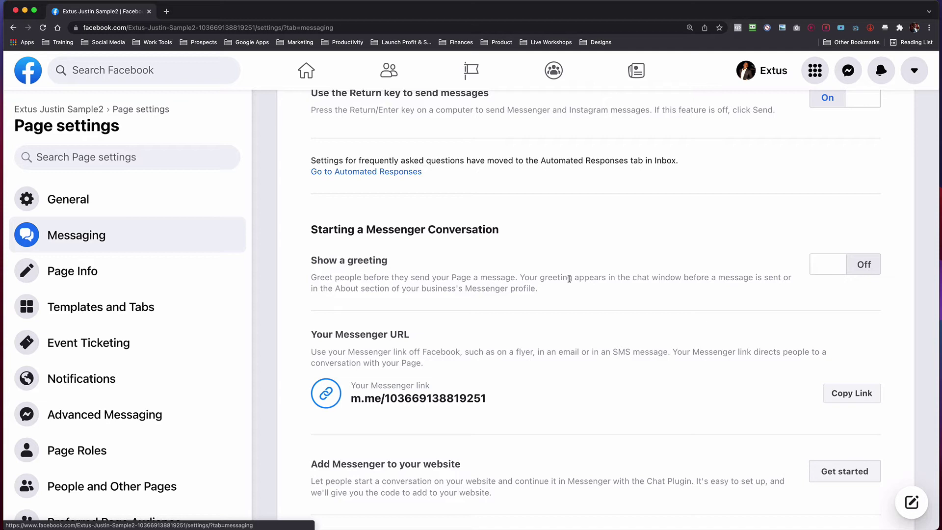
# - Turn on the Messenger greeting, using the recipient's first name in place of the full name, and save it
pyautogui.click(861, 264)
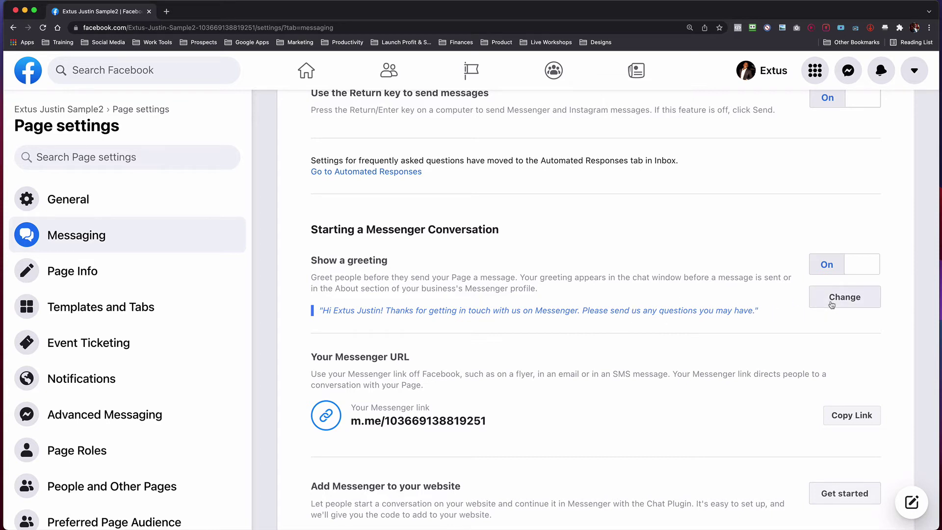
pyautogui.click(831, 303)
pyautogui.scroll(-4, 592, 318)
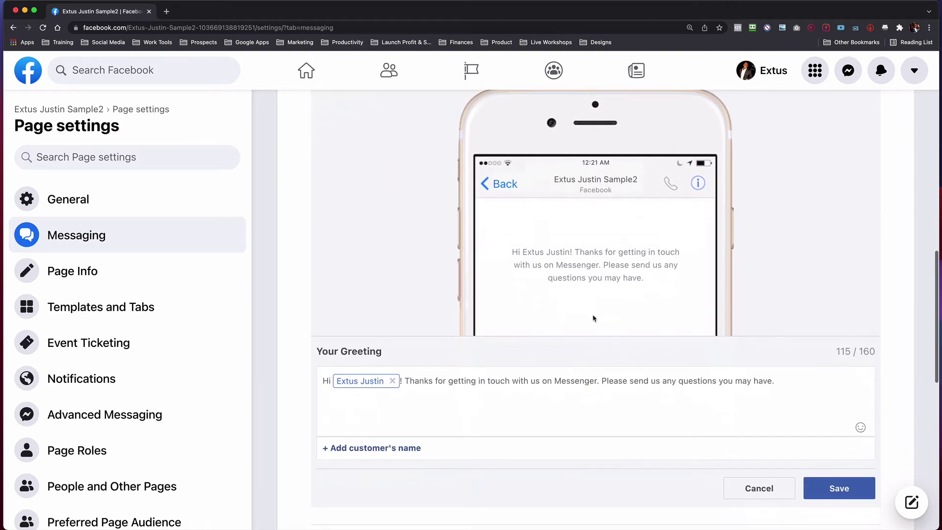
pyautogui.scroll(-1, 373, 430)
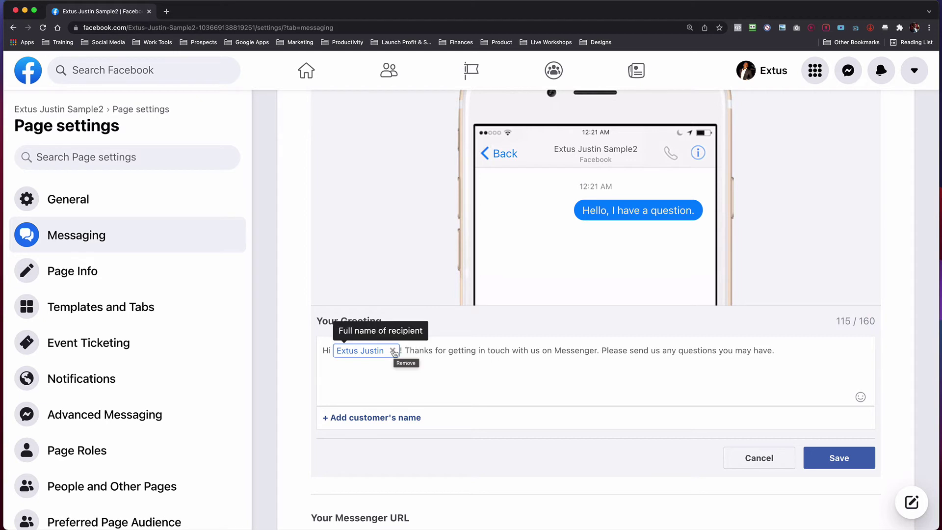
pyautogui.click(393, 350)
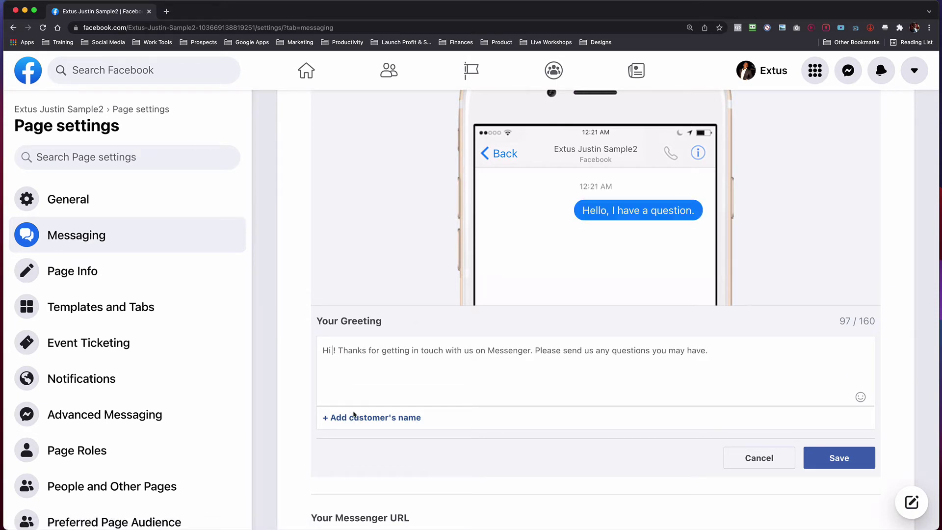
pyautogui.click(356, 417)
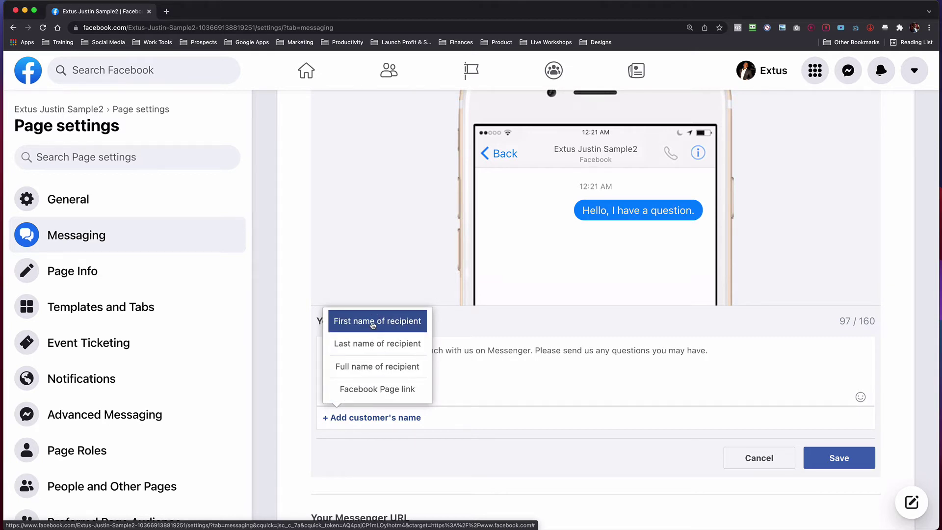
pyautogui.click(373, 322)
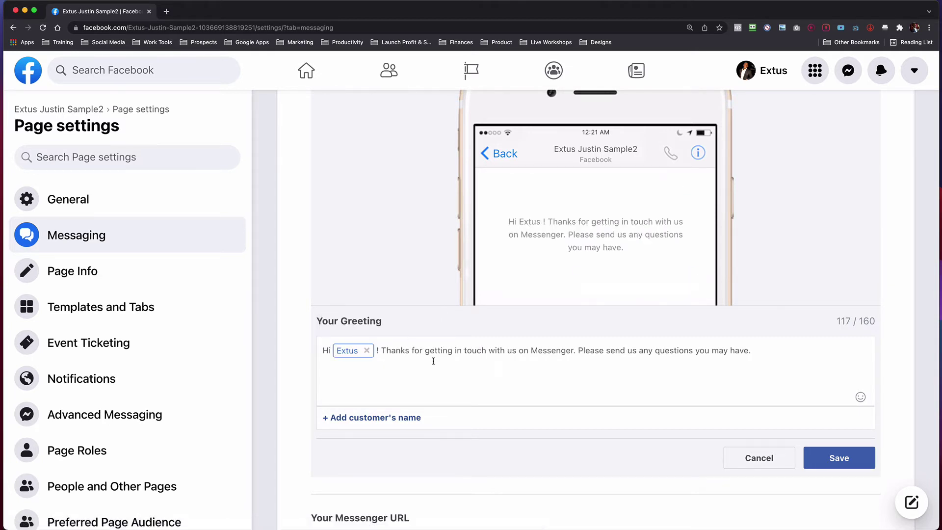
pyautogui.scroll(-3, 433, 361)
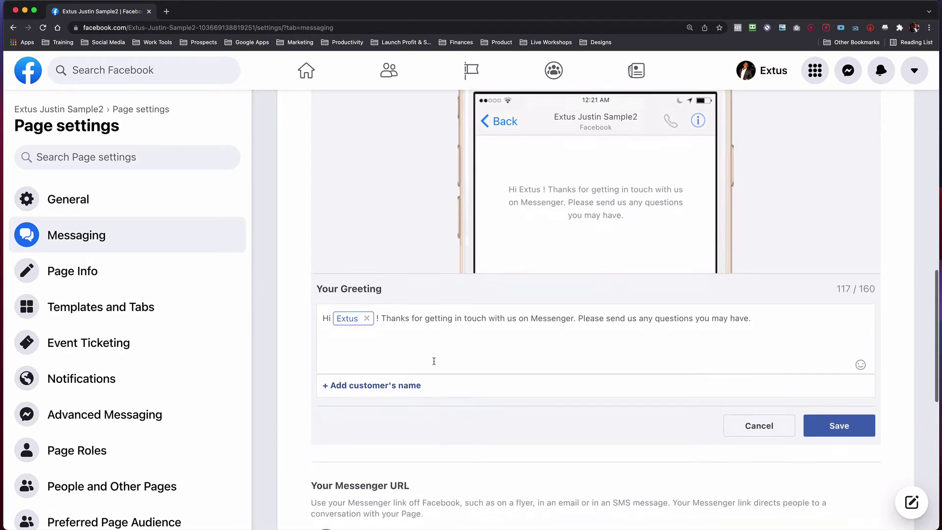
pyautogui.click(834, 388)
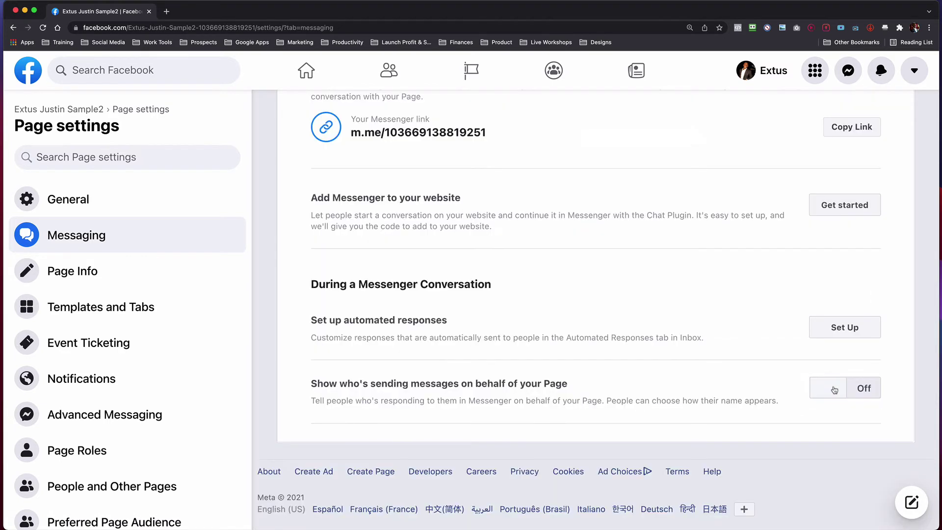
# - Examine the Page's Messenger link and its ID portion, along with the website and during-conversation messaging options
pyautogui.scroll(5, 705, 321)
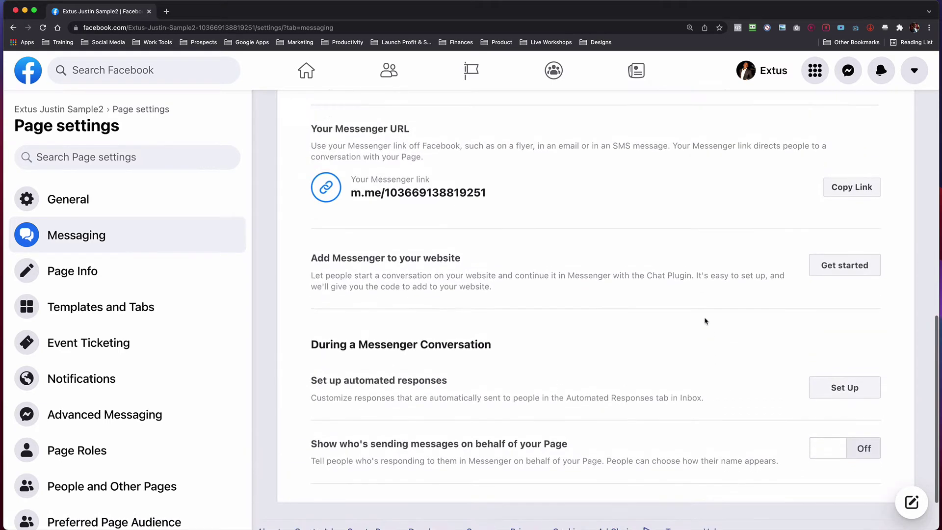
pyautogui.scroll(-3, 618, 278)
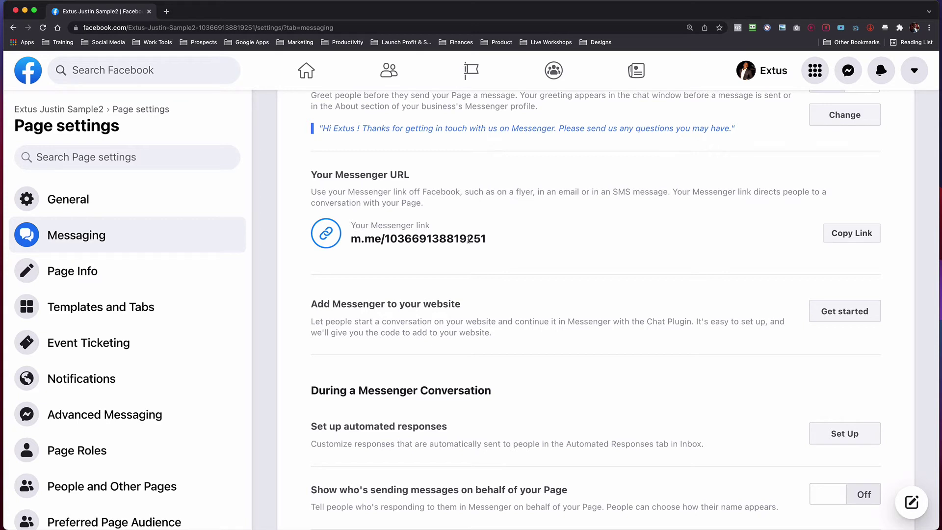
pyautogui.tripleClick(391, 239)
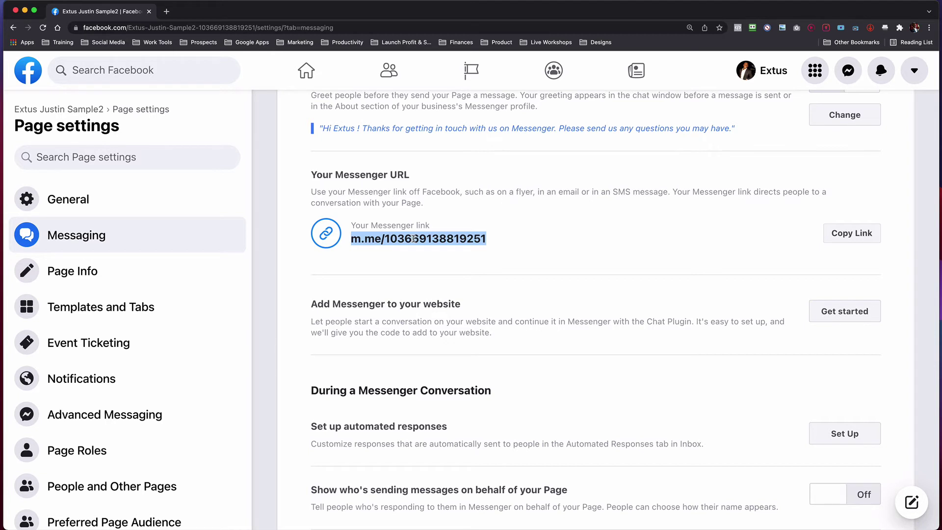
pyautogui.click(407, 239)
pyautogui.moveTo(384, 239); pyautogui.dragTo(489, 236)
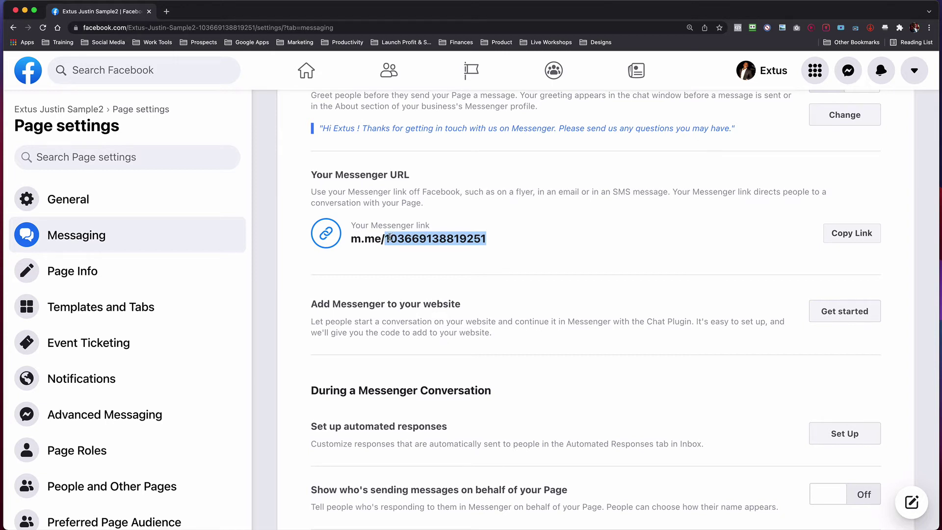
pyautogui.scroll(-4, 389, 238)
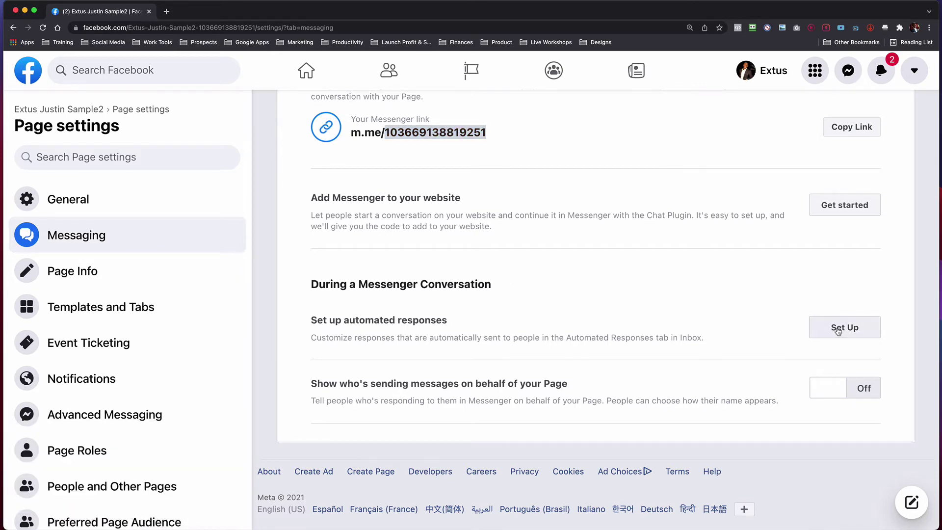
# - Open the setup for automated responses and look over the Instant reply preset's timing and message
pyautogui.click(838, 332)
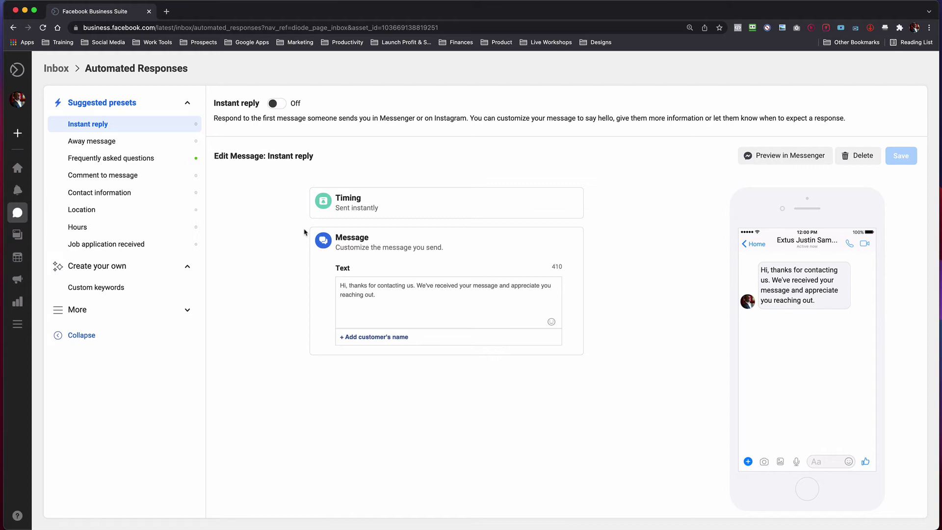
pyautogui.press('super+equal')
pyautogui.press('super+equal')
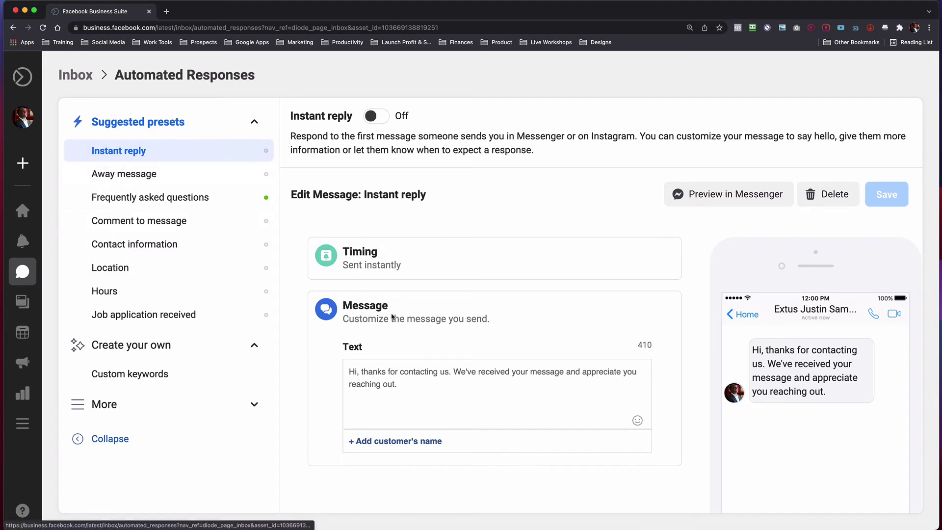
pyautogui.scroll(-2, 392, 317)
pyautogui.scroll(2, 392, 316)
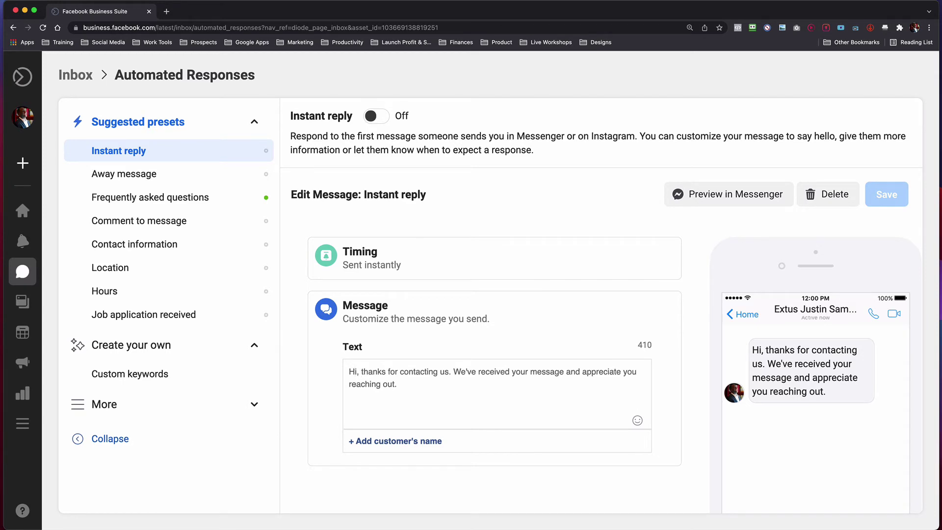
# - Insert the recipient's first name after "Hi" in the instant reply message, turn Instant reply on, and save
pyautogui.click(364, 441)
pyautogui.click(383, 346)
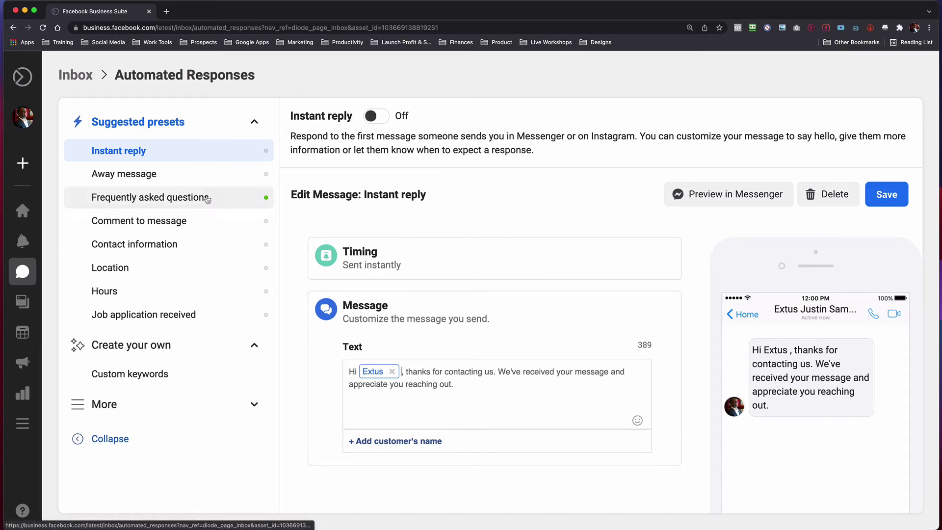
pyautogui.click(181, 174)
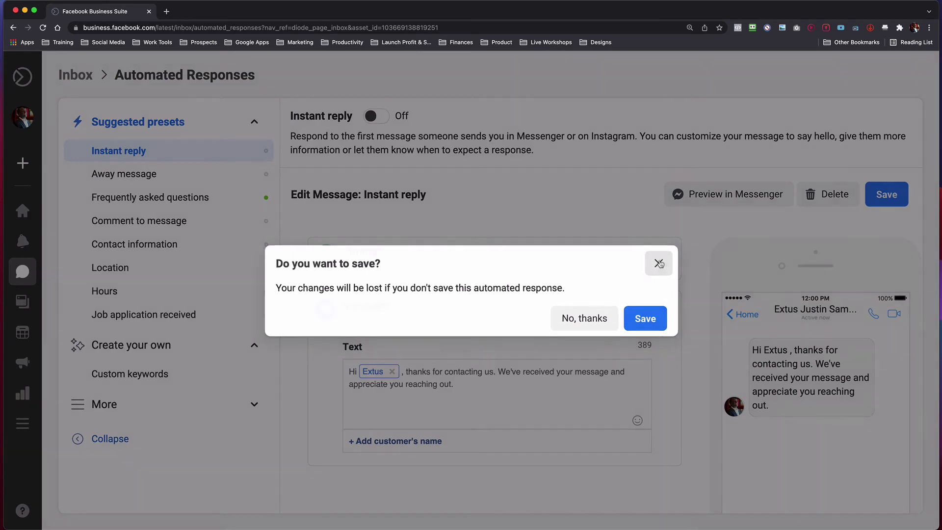
pyautogui.click(659, 263)
pyautogui.click(376, 117)
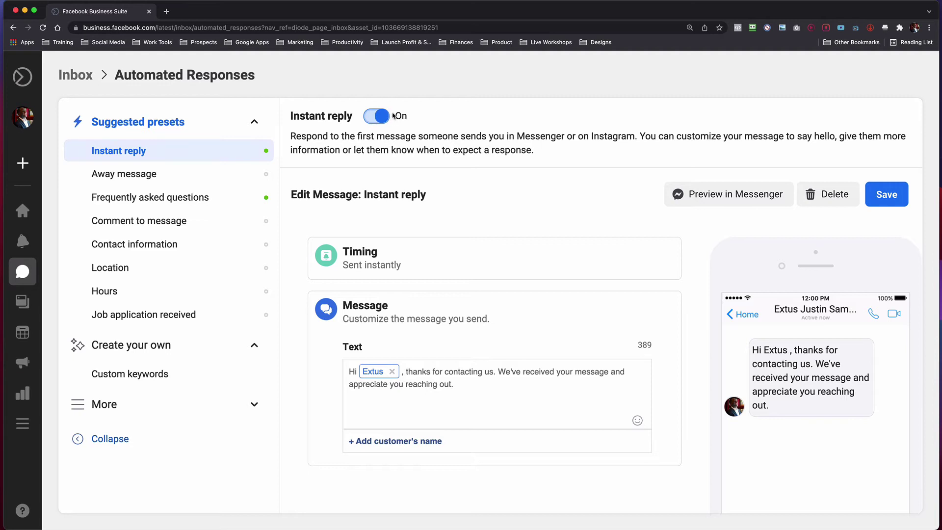
pyautogui.click(880, 196)
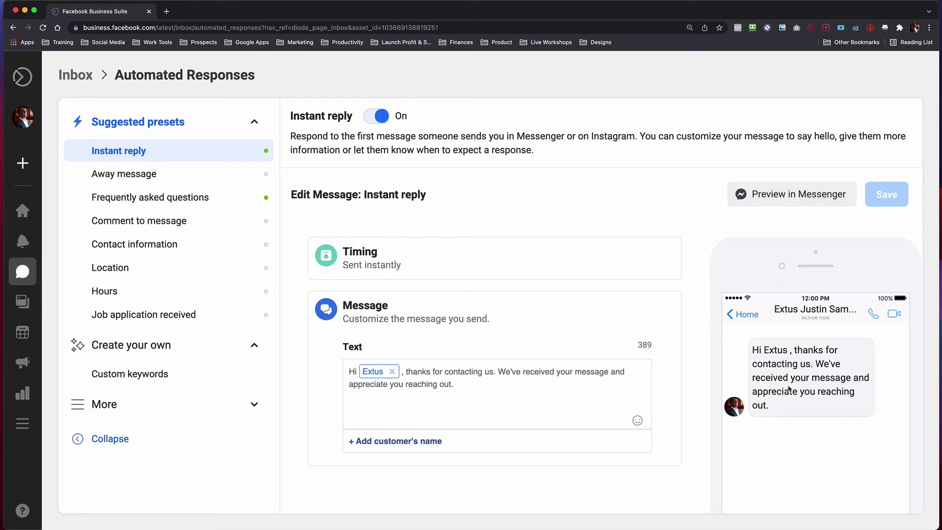
# - Open the Away message preset, add a time entry to its weekly away schedule, and save
pyautogui.click(216, 178)
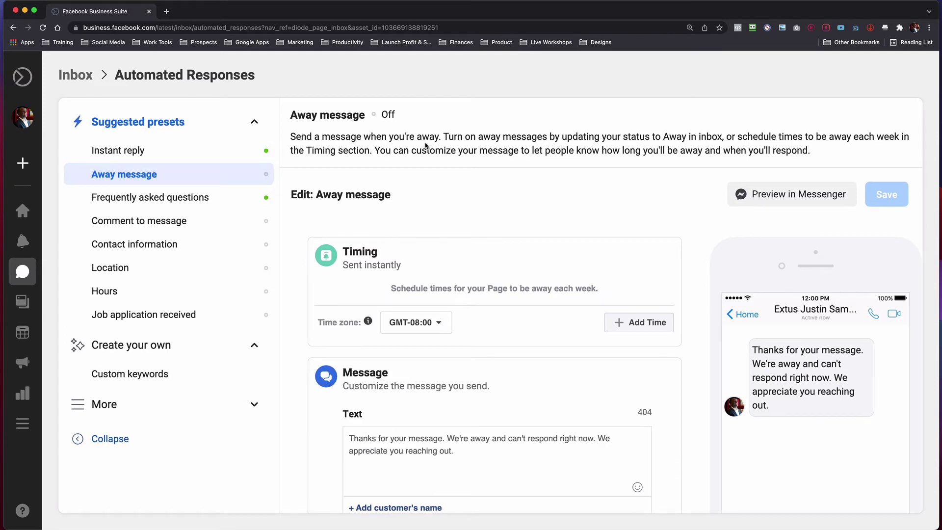
pyautogui.scroll(-1, 466, 168)
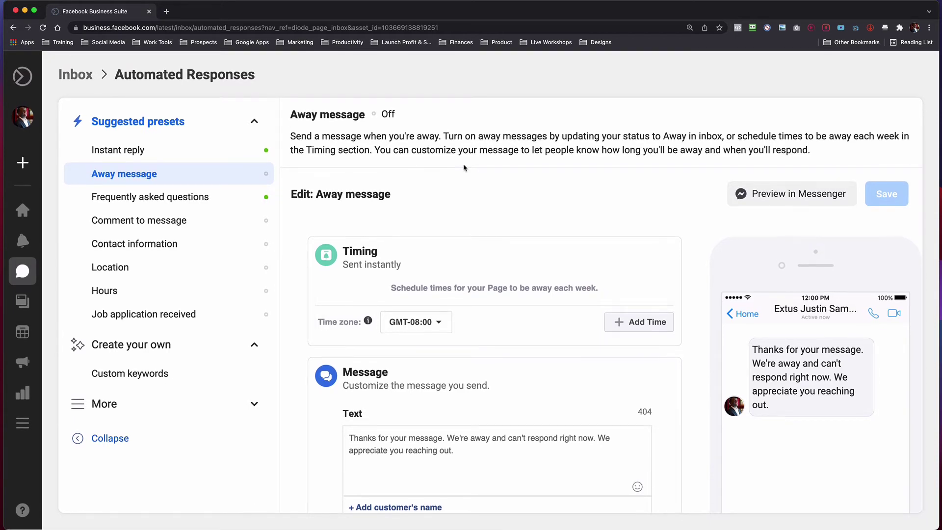
pyautogui.moveTo(371, 321)
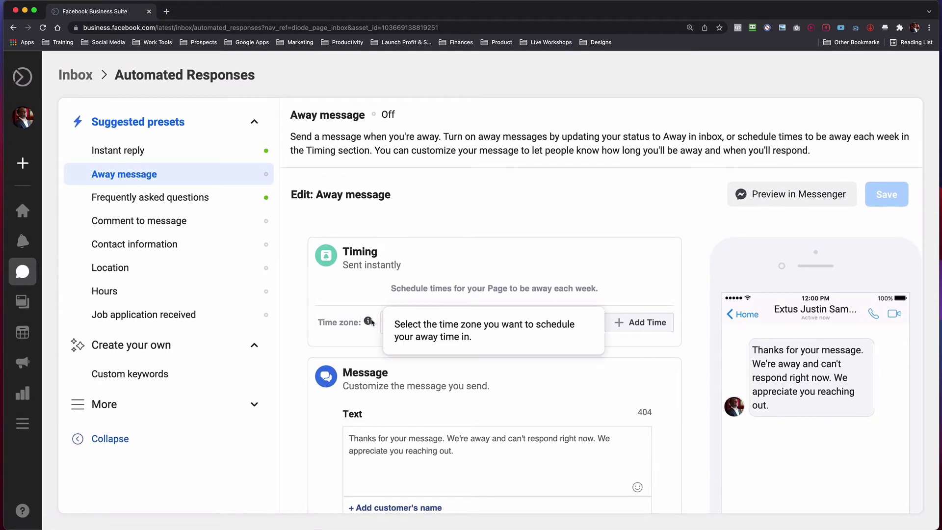
pyautogui.click(619, 326)
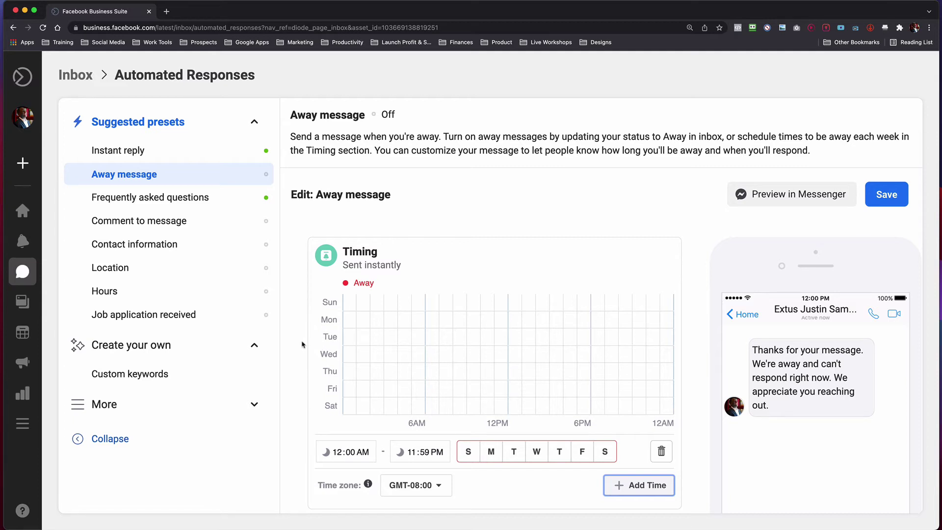
pyautogui.scroll(-3, 302, 344)
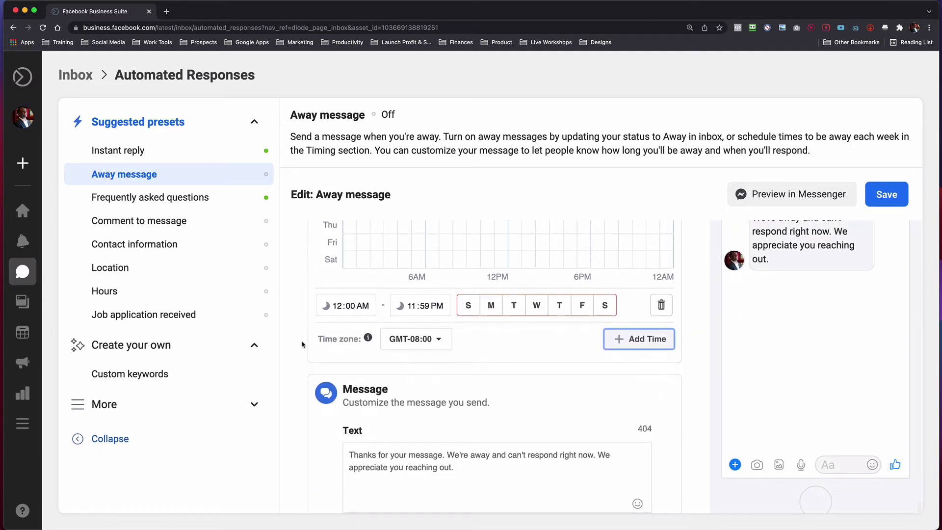
pyautogui.click(390, 456)
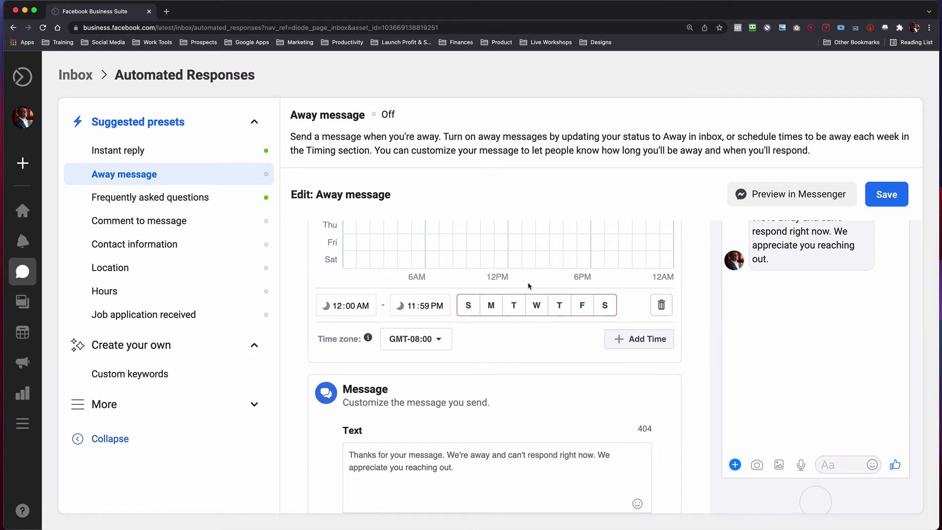
pyautogui.moveTo(476, 306)
pyautogui.click(868, 195)
# - Open the Frequently asked questions preset, add an empty question, and look over its automated response and Add to Menu options
pyautogui.click(193, 197)
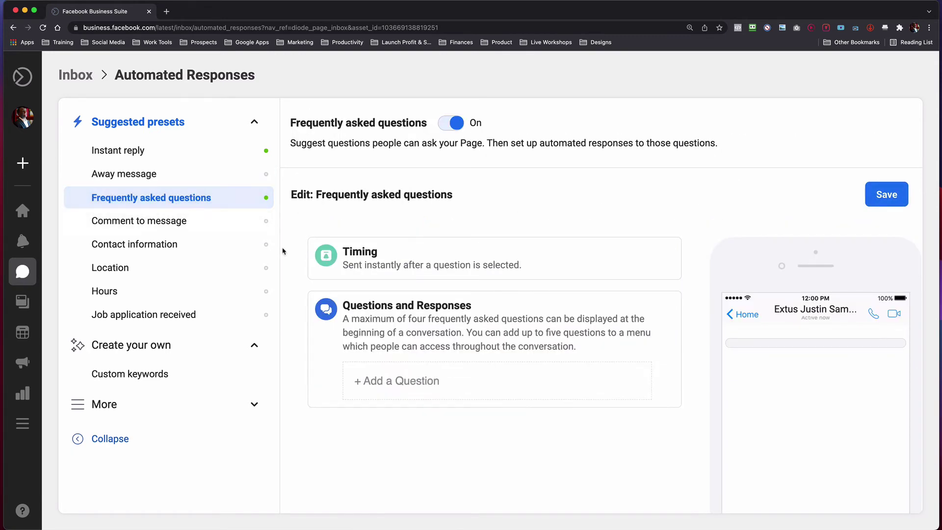
pyautogui.click(395, 381)
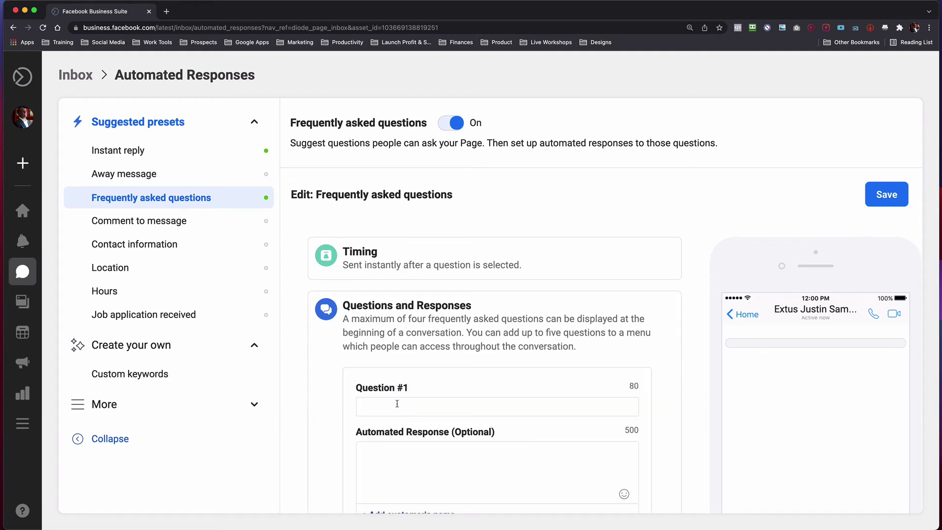
pyautogui.scroll(-3, 397, 392)
pyautogui.click(393, 318)
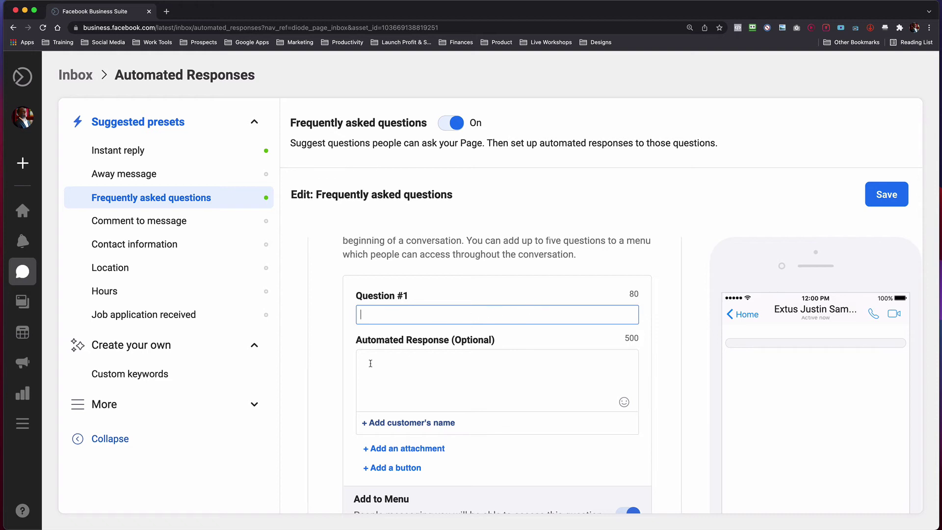
pyautogui.click(405, 367)
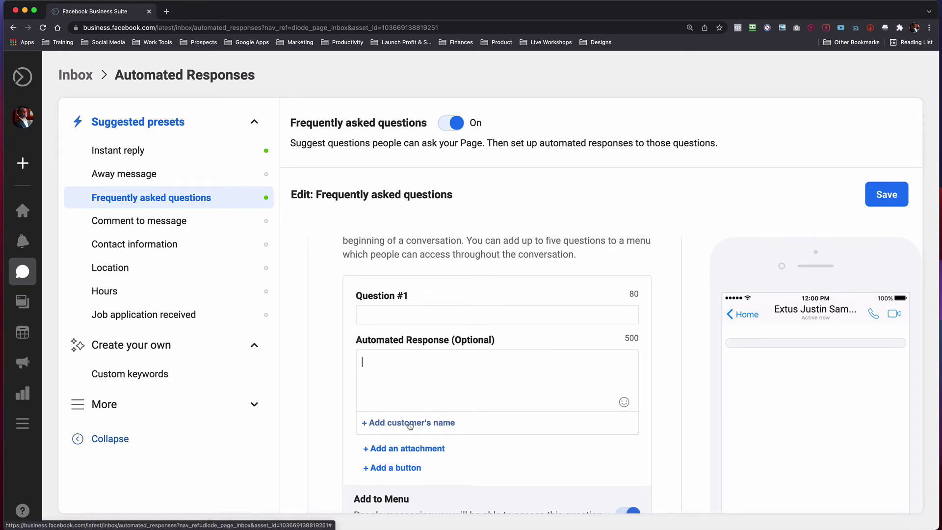
pyautogui.scroll(-3, 410, 425)
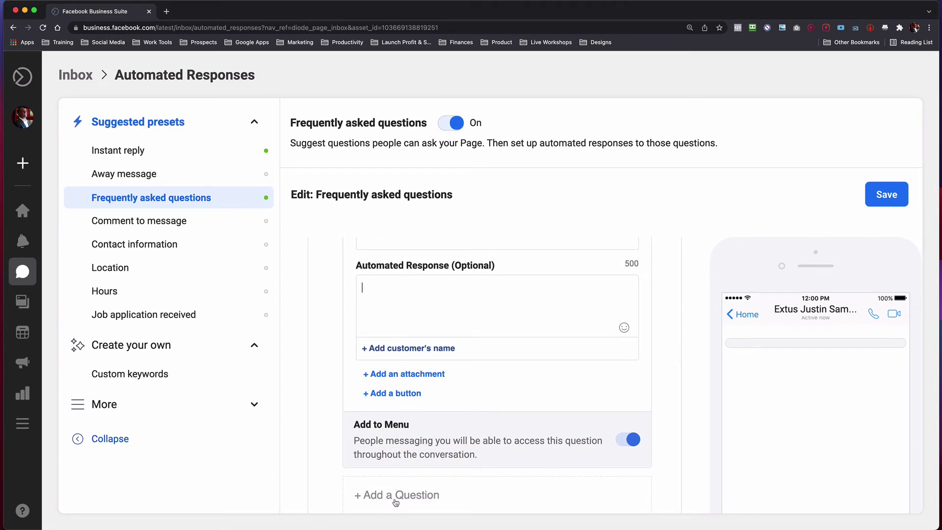
pyautogui.scroll(2, 396, 502)
pyautogui.scroll(-2, 396, 500)
# - Try to save the blank question, dismiss the error, and turn Frequently asked questions off
pyautogui.click(878, 198)
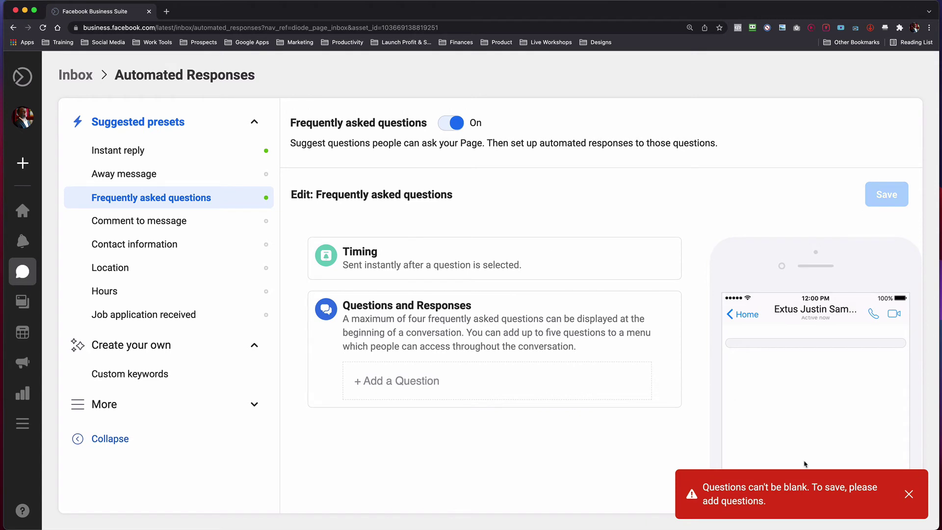
pyautogui.click(902, 500)
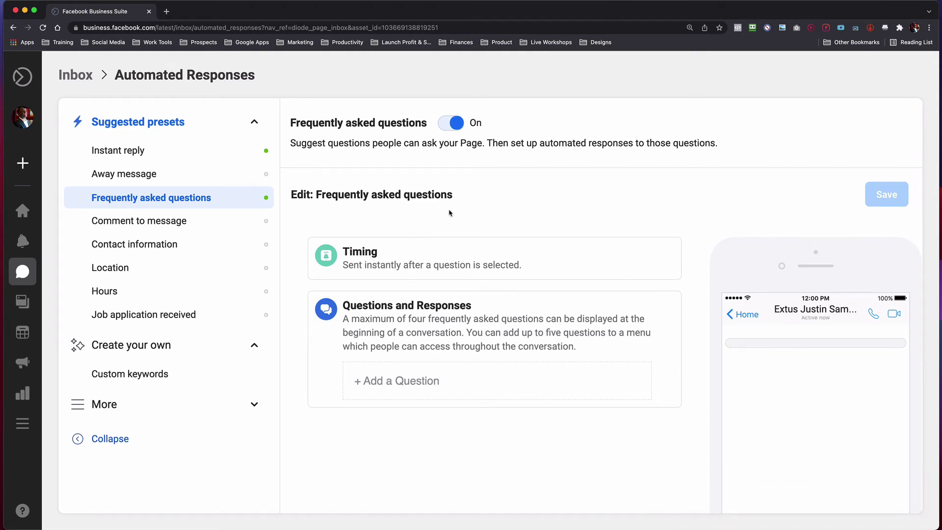
pyautogui.click(450, 123)
# - Turn on the Comment to message preset and read its description of hashtag keywords and Messenger availability
pyautogui.click(202, 224)
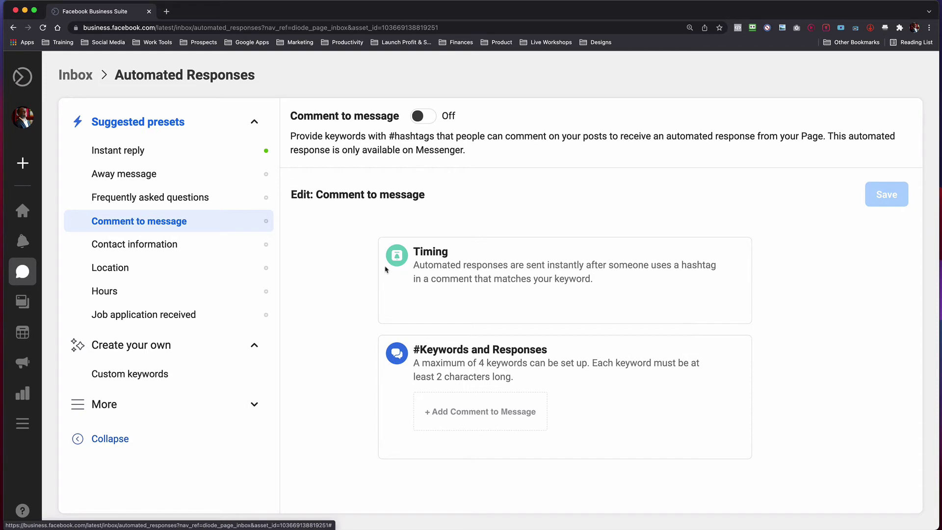
pyautogui.click(423, 119)
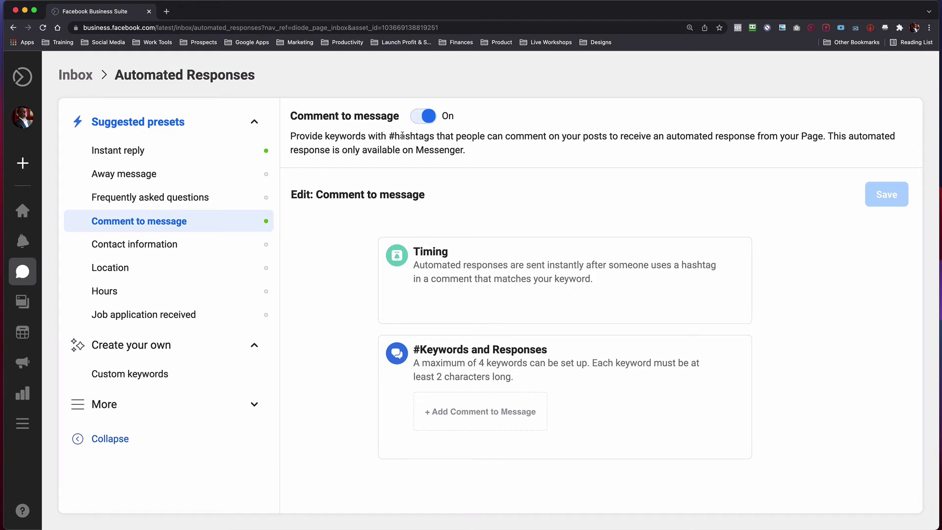
pyautogui.moveTo(389, 136); pyautogui.dragTo(434, 138)
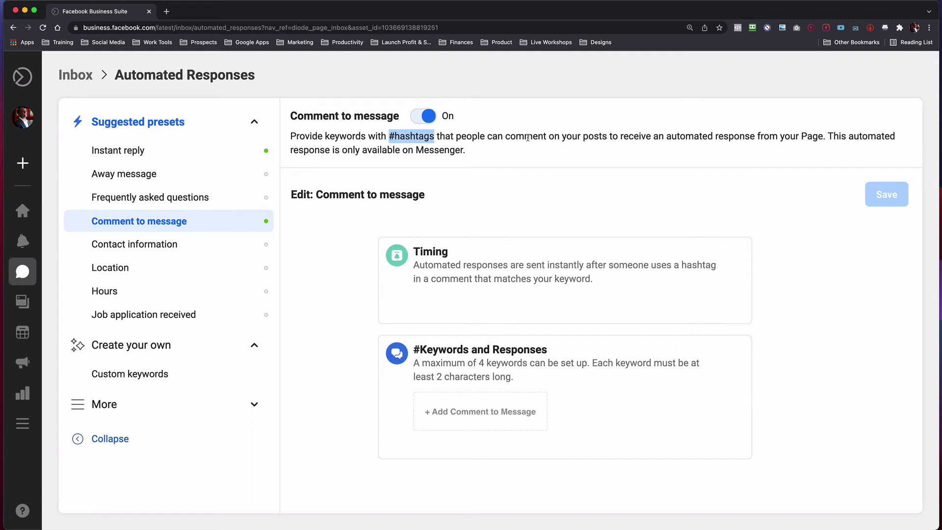
pyautogui.click(495, 135)
pyautogui.moveTo(388, 135); pyautogui.dragTo(433, 138)
pyautogui.moveTo(619, 136); pyautogui.dragTo(479, 155)
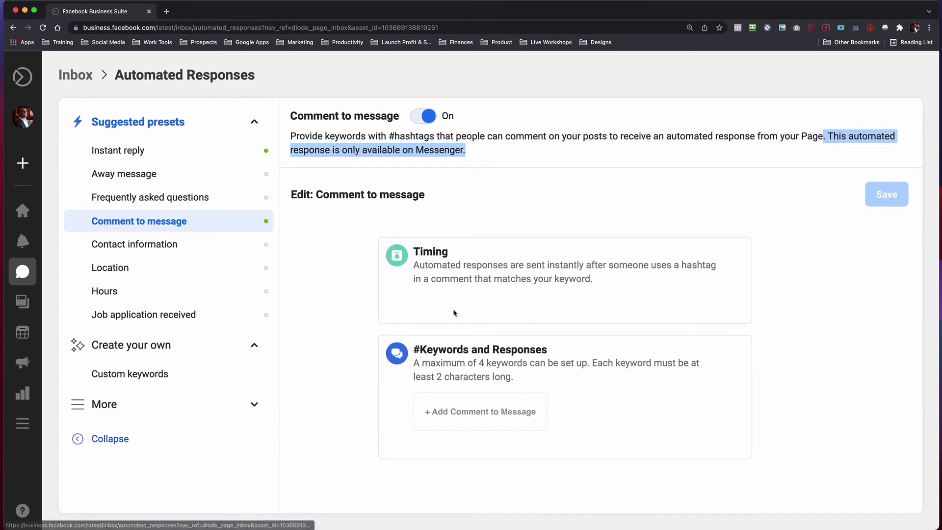
# - Add a comment to message with the keyword "Help" and the response text "Hey,", and save it
pyautogui.click(466, 412)
pyautogui.scroll(-1, 464, 430)
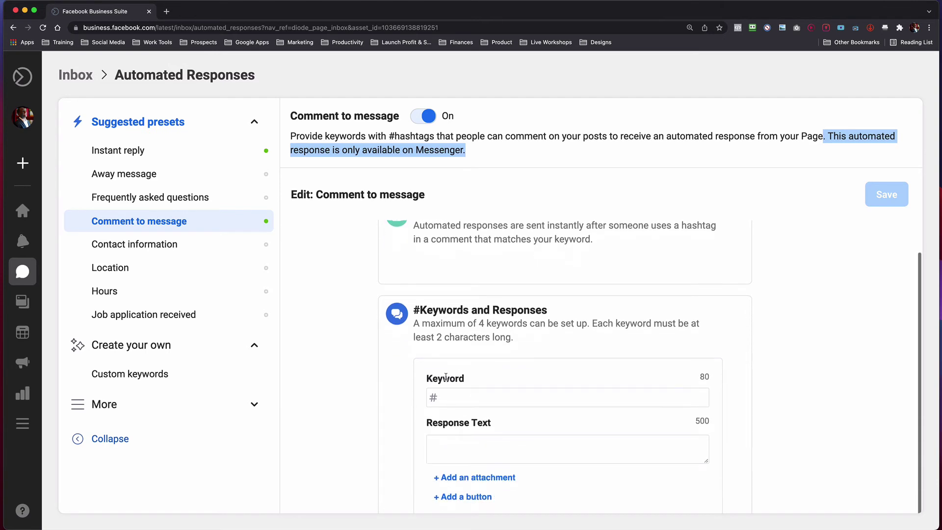
pyautogui.click(452, 401)
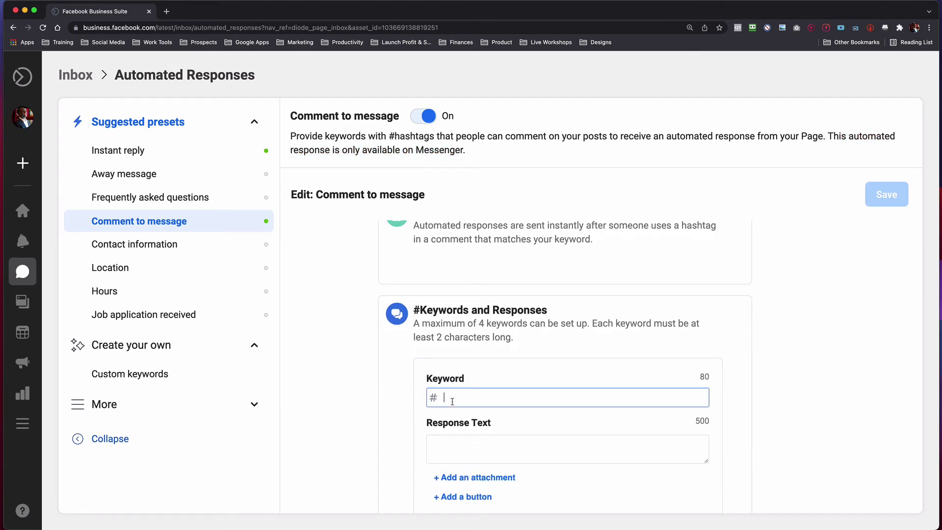
pyautogui.write('Help')
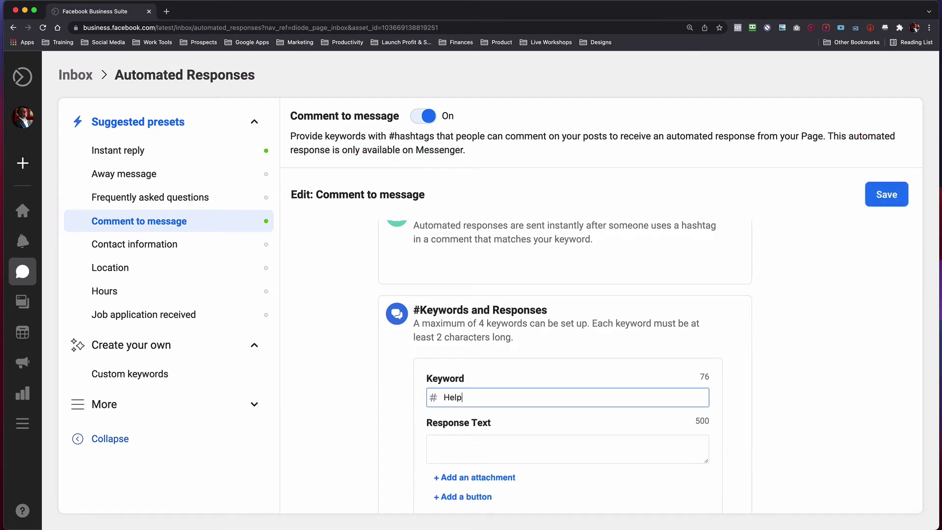
pyautogui.scroll(-1, 491, 414)
pyautogui.click(493, 408)
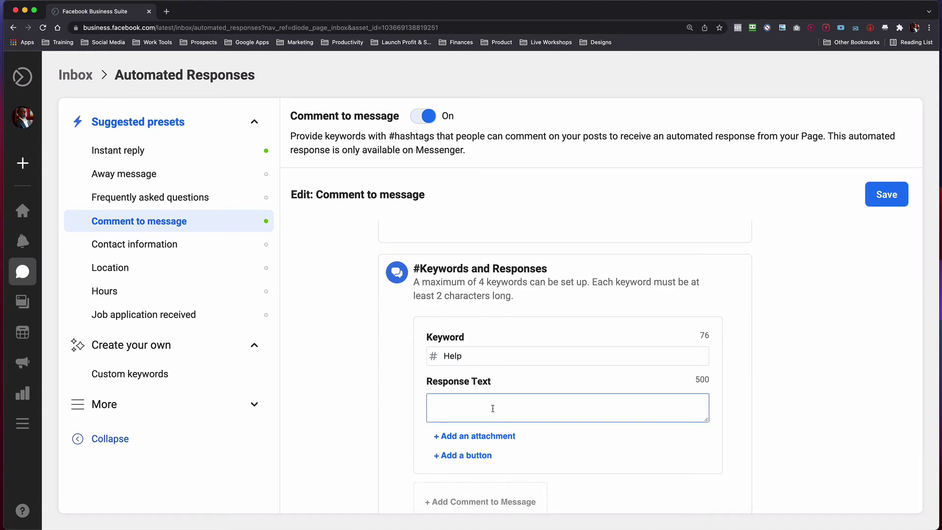
pyautogui.write('Hey,')
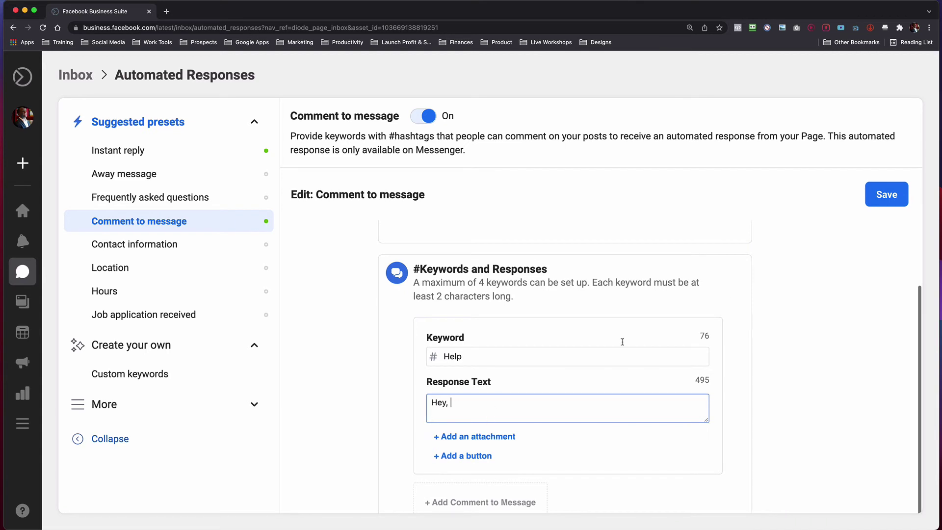
pyautogui.click(882, 196)
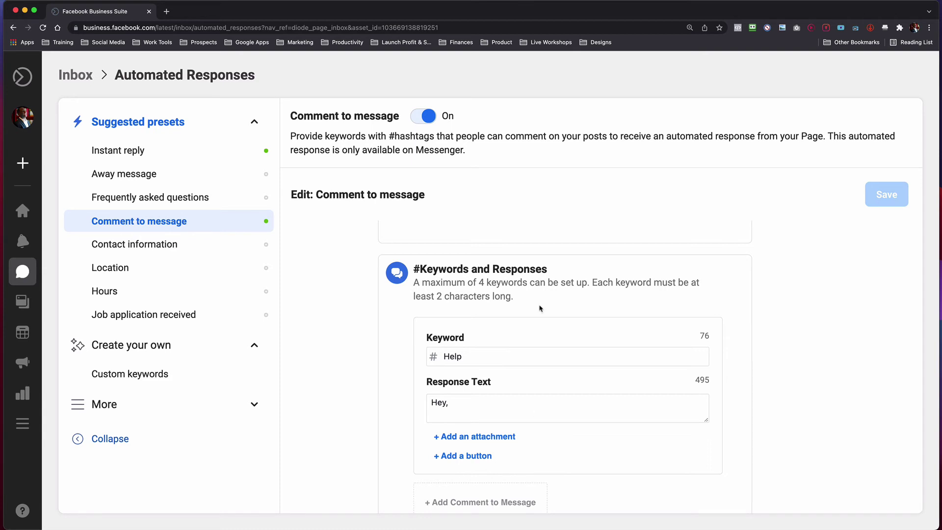
pyautogui.moveTo(665, 133); pyautogui.dragTo(756, 131)
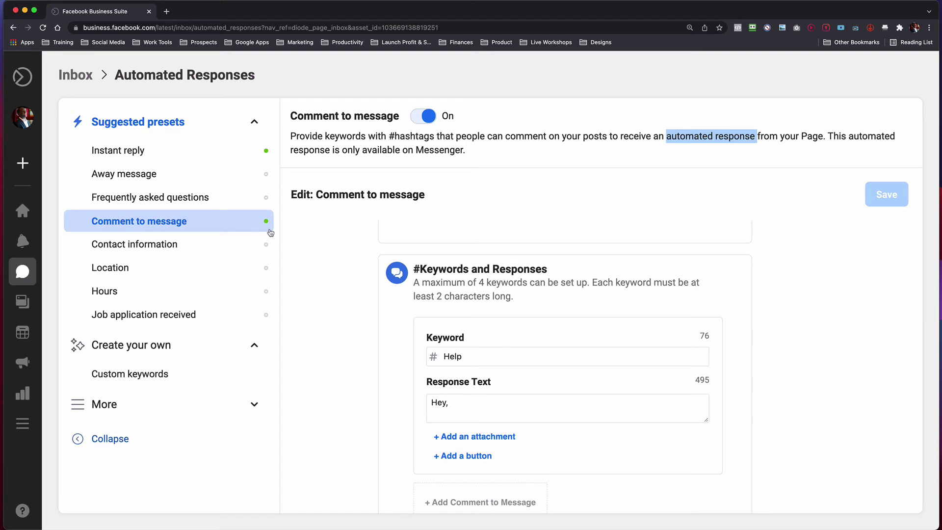
# - Open the Contact information preset, review its timing note and description, and turn it on
pyautogui.click(209, 252)
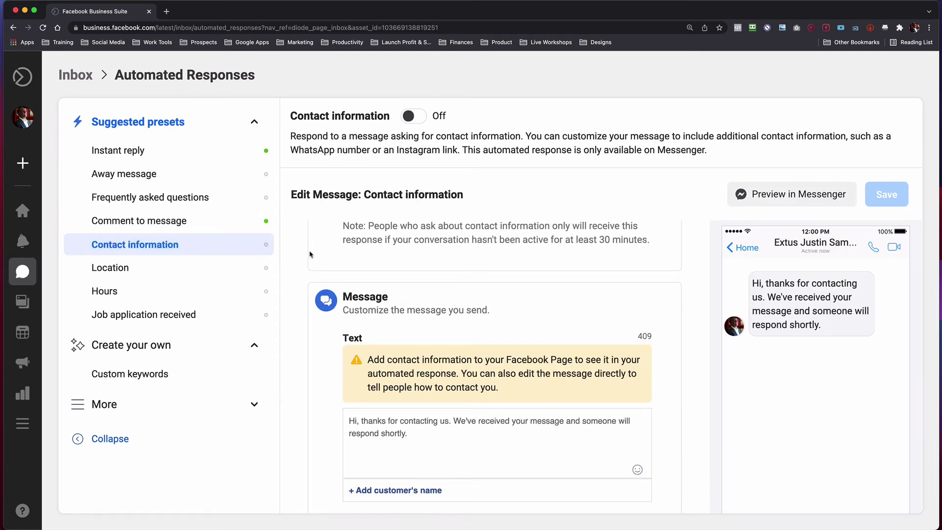
pyautogui.scroll(-2, 309, 254)
pyautogui.scroll(-2, 309, 254)
pyautogui.scroll(3, 308, 254)
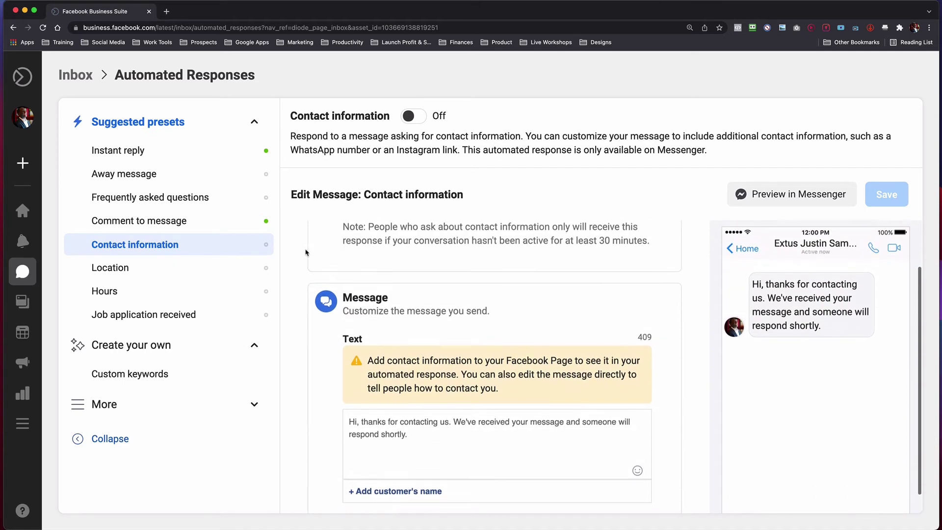
pyautogui.scroll(-2, 308, 254)
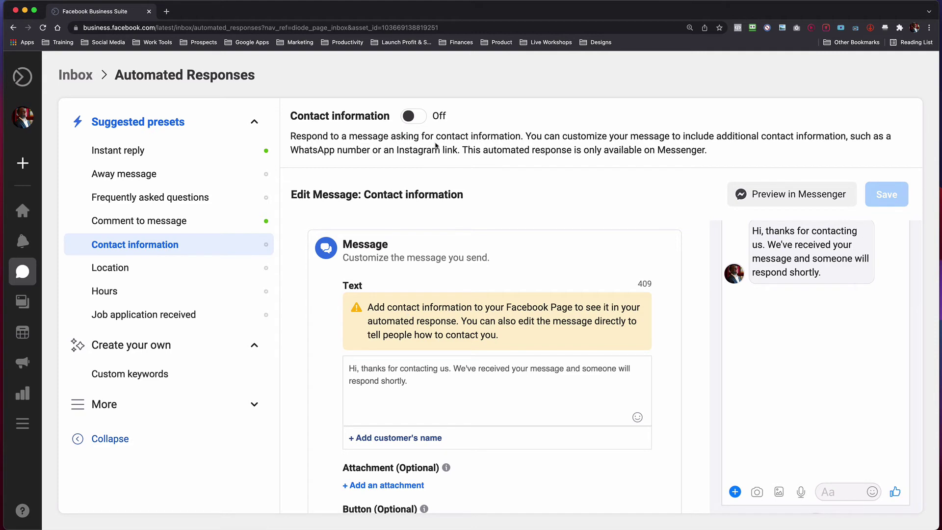
pyautogui.moveTo(307, 137); pyautogui.dragTo(524, 135)
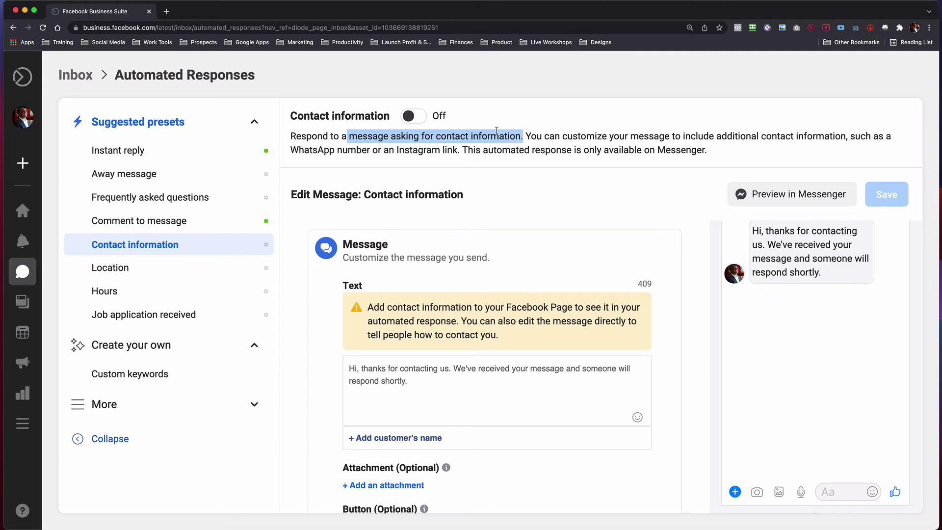
pyautogui.click(414, 117)
# - Examine the Contact information response text along with its attachment and button options
pyautogui.click(379, 381)
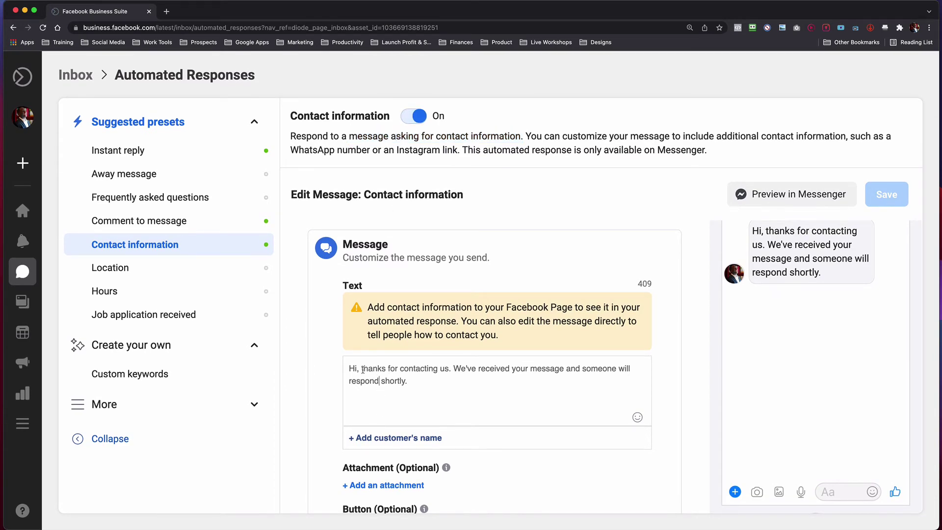
pyautogui.moveTo(352, 368); pyautogui.dragTo(421, 383)
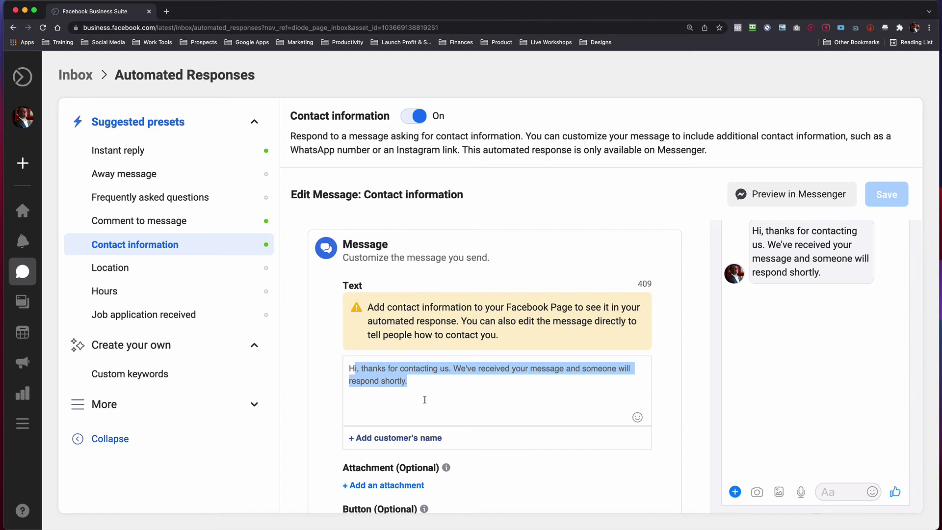
pyautogui.scroll(-1, 425, 400)
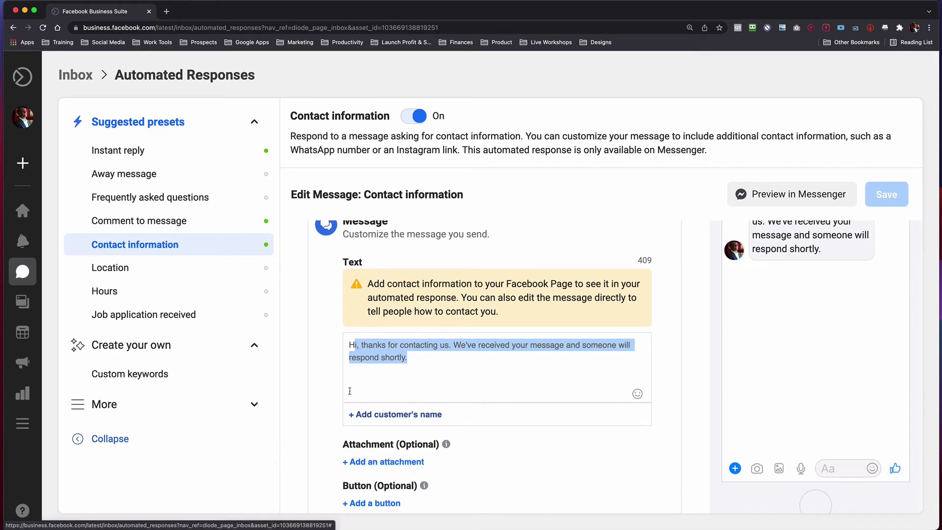
pyautogui.scroll(3, 300, 336)
# - Compare the Location preset with Contact information and turn the Location automated response on
pyautogui.click(227, 268)
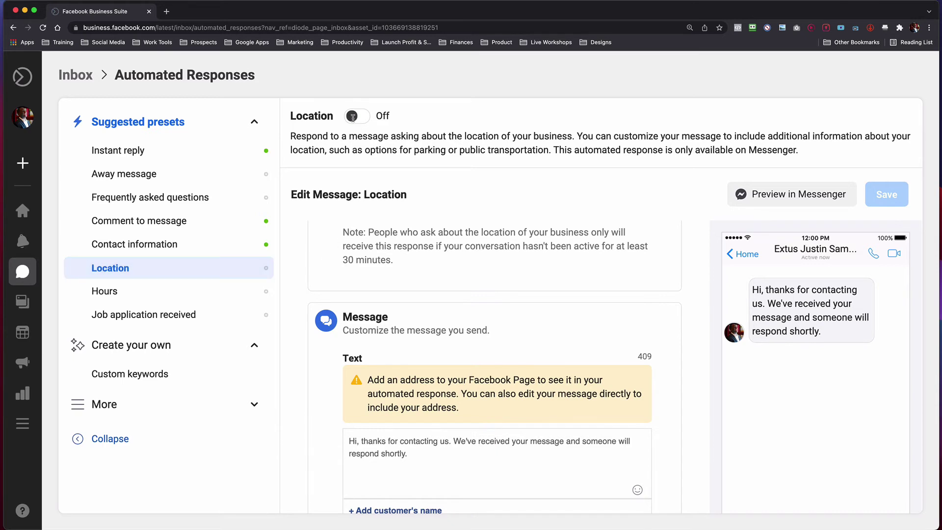
pyautogui.click(165, 249)
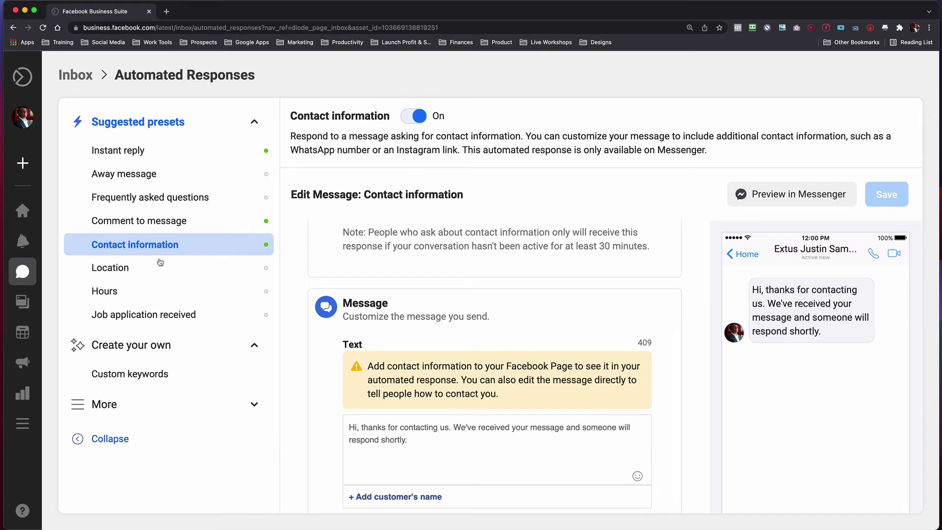
pyautogui.click(160, 265)
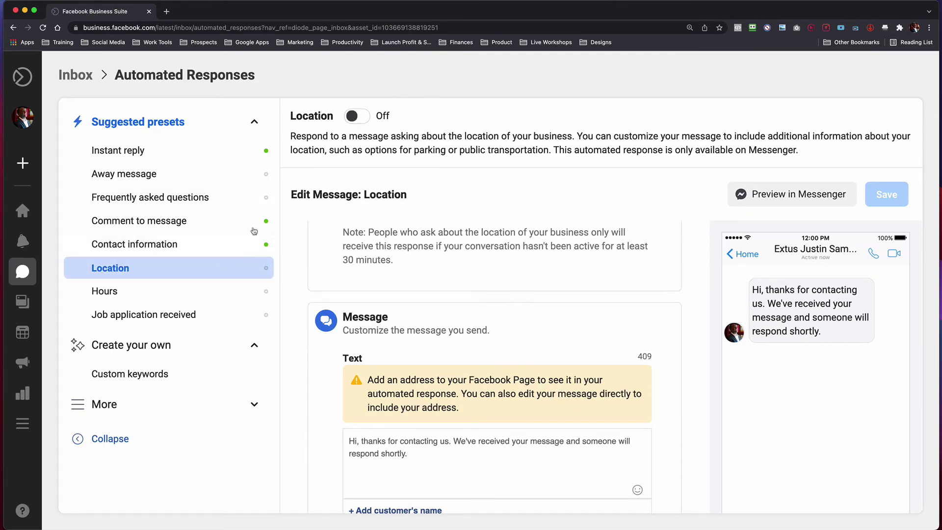
pyautogui.click(358, 116)
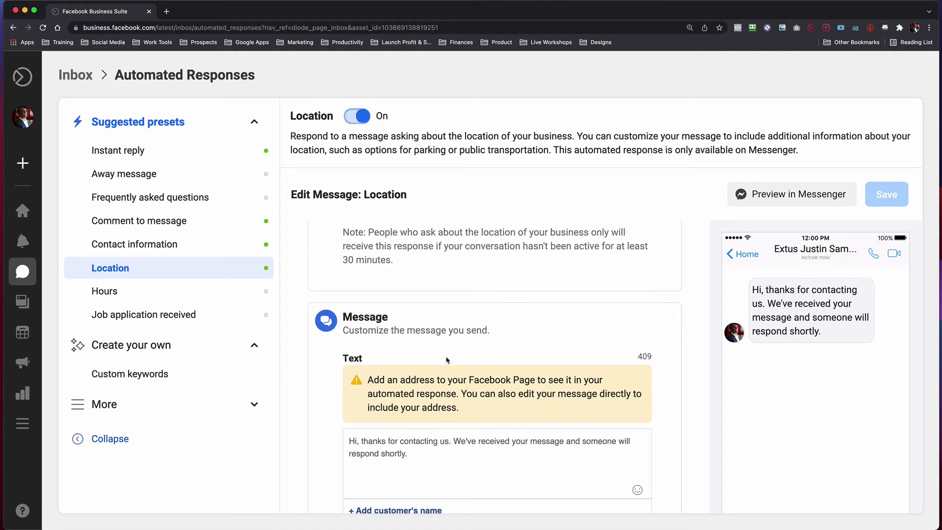
# - Open the Hours preset and review its description, message text and button options
pyautogui.scroll(-3, 447, 360)
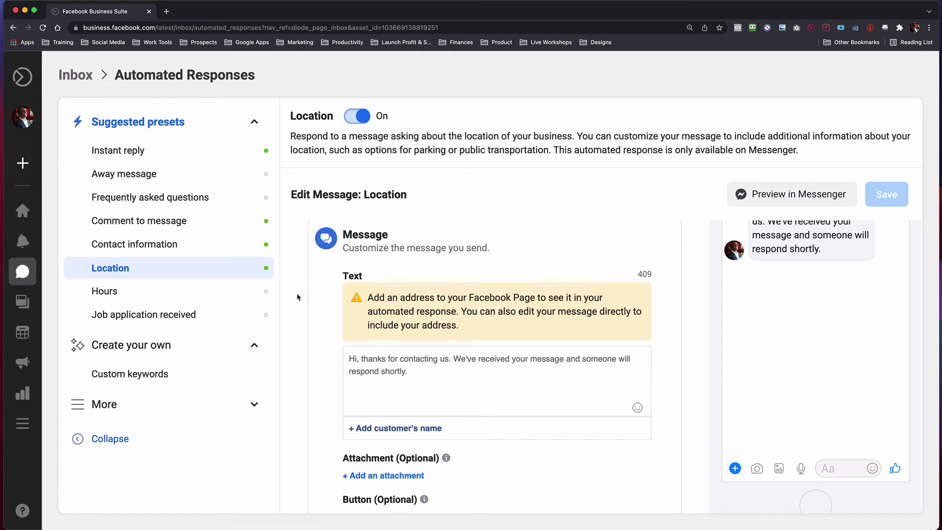
pyautogui.click(197, 293)
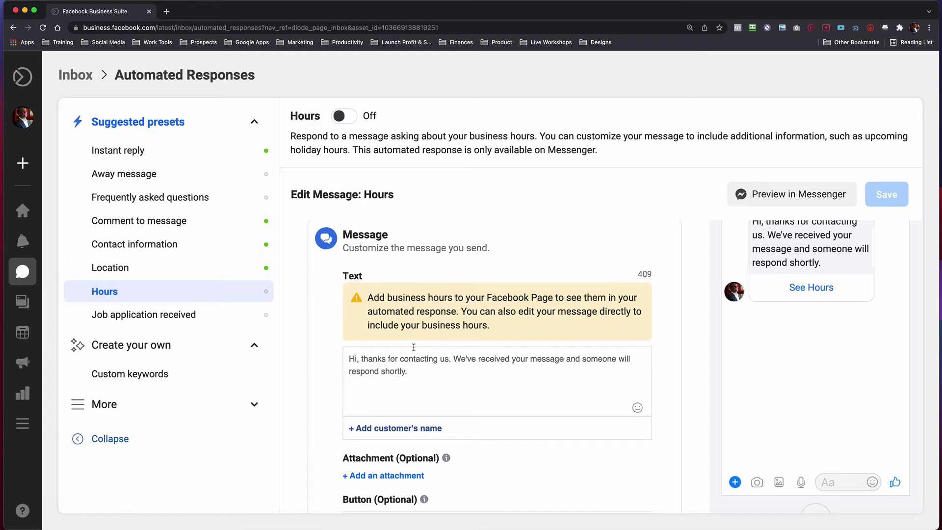
pyautogui.scroll(-3, 414, 349)
pyautogui.scroll(5, 415, 338)
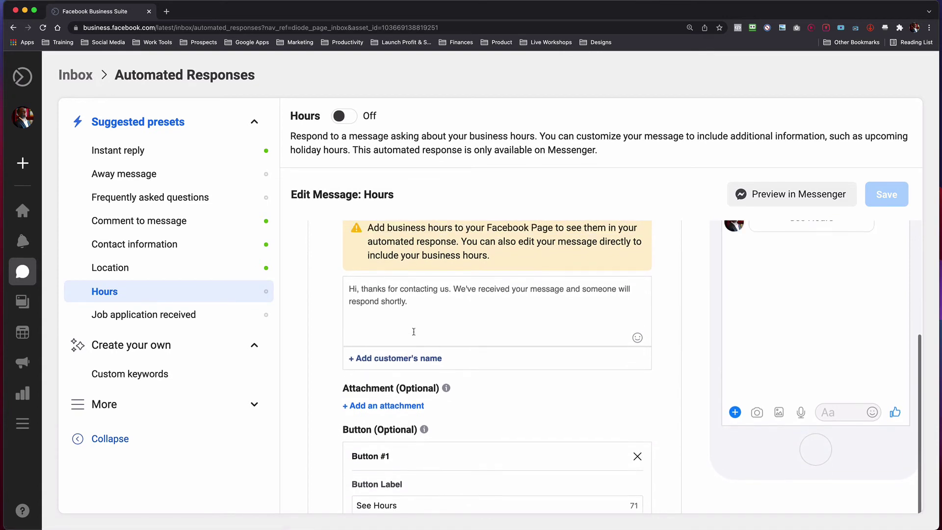
pyautogui.moveTo(401, 136); pyautogui.dragTo(533, 135)
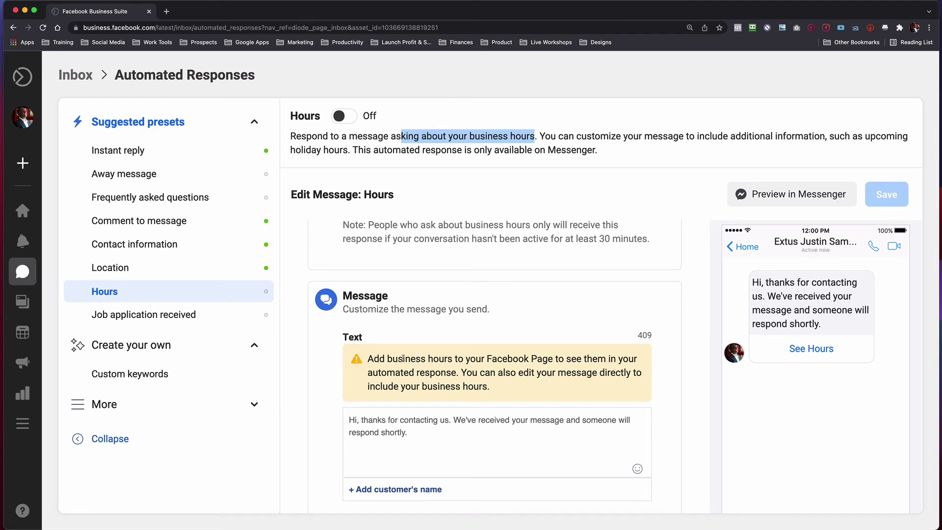
# - Open the Job application received preset and review its description and response message
pyautogui.click(197, 314)
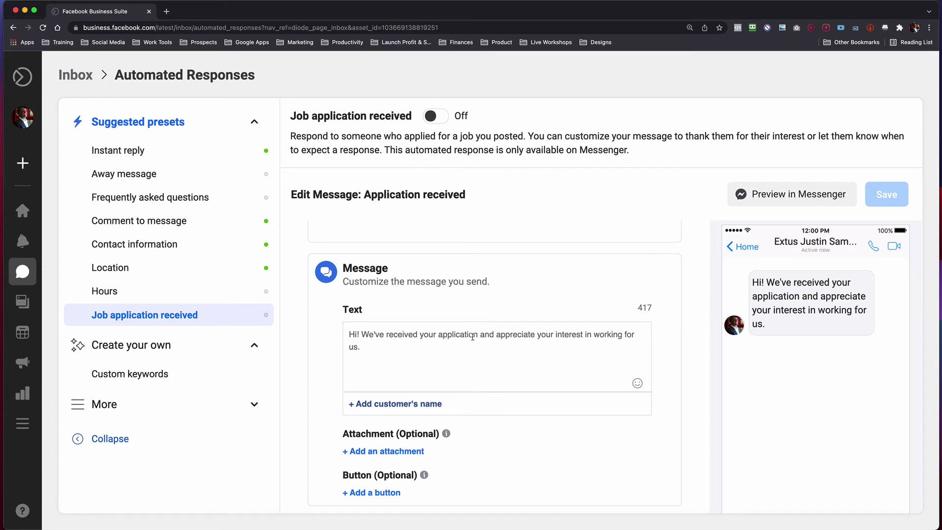
pyautogui.click(179, 353)
pyautogui.click(178, 353)
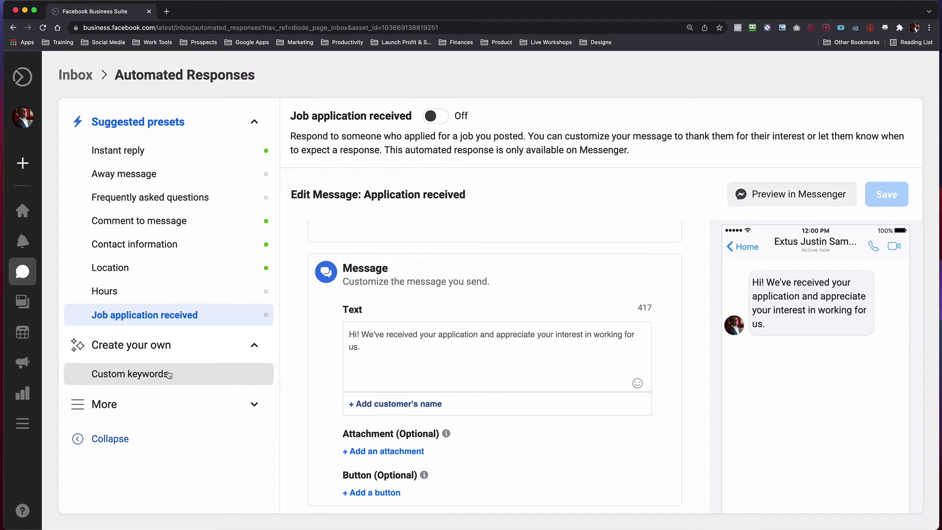
# - Create a custom keyword automated response and name it "Help Desk"
pyautogui.click(168, 375)
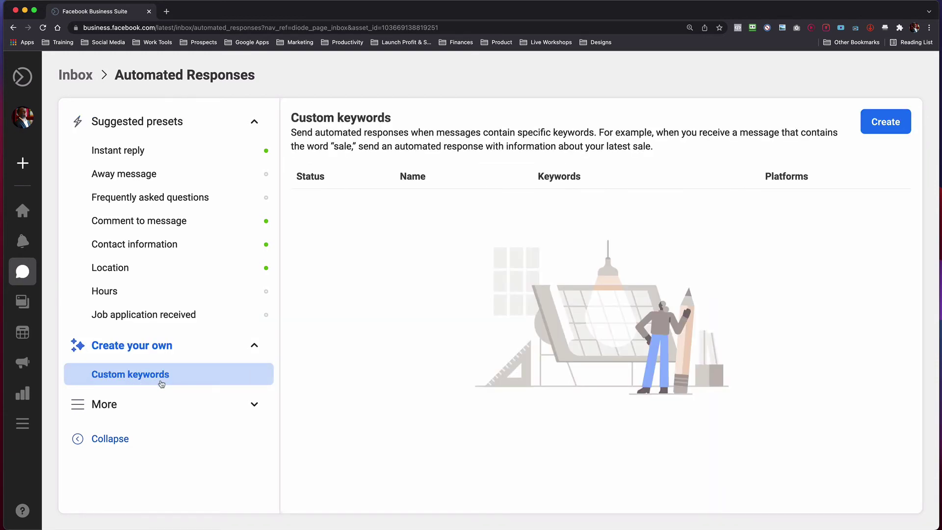
pyautogui.click(892, 130)
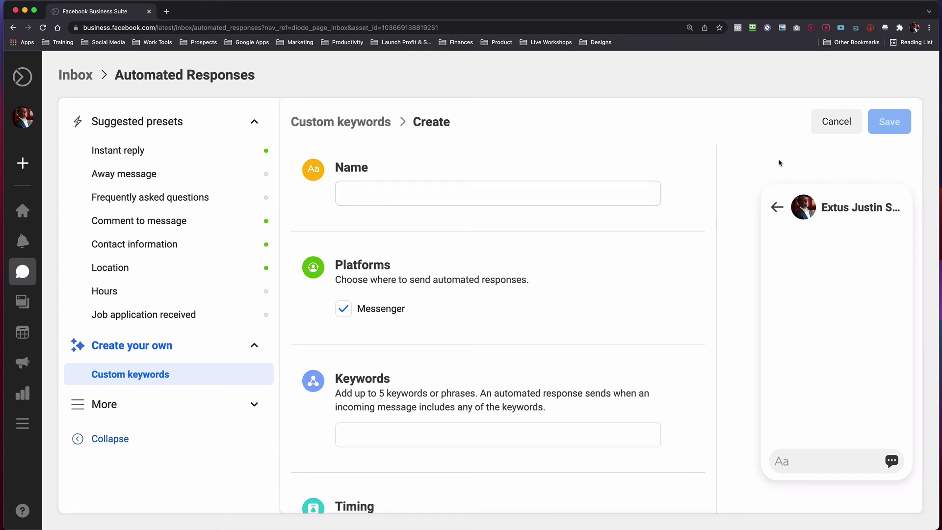
pyautogui.click(618, 192)
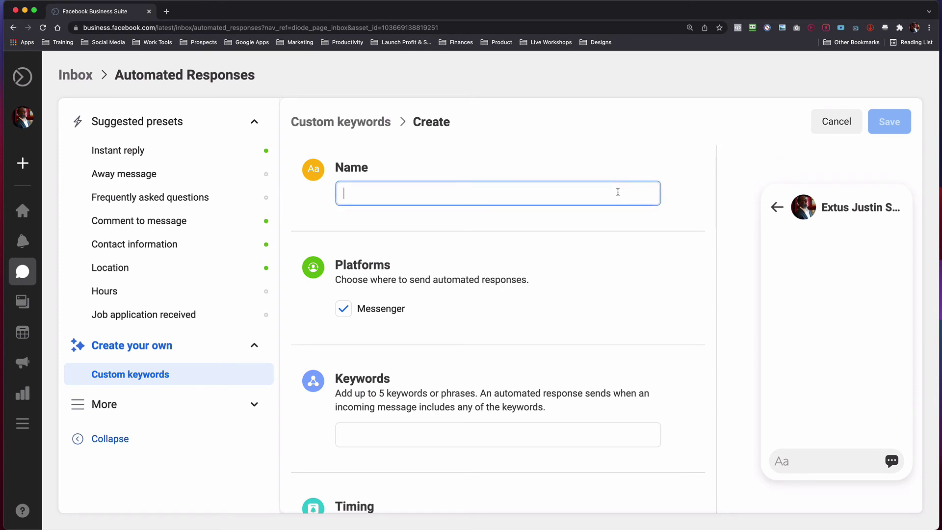
pyautogui.write('Help De')
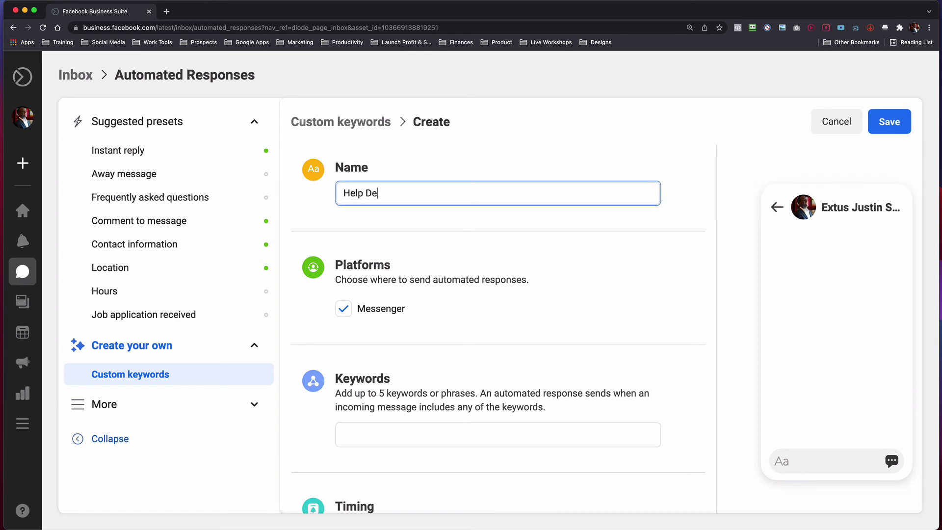
pyautogui.write('sk')
# - Add "Help" and "Time" as keywords that trigger the Help Desk response
pyautogui.scroll(-4, 431, 320)
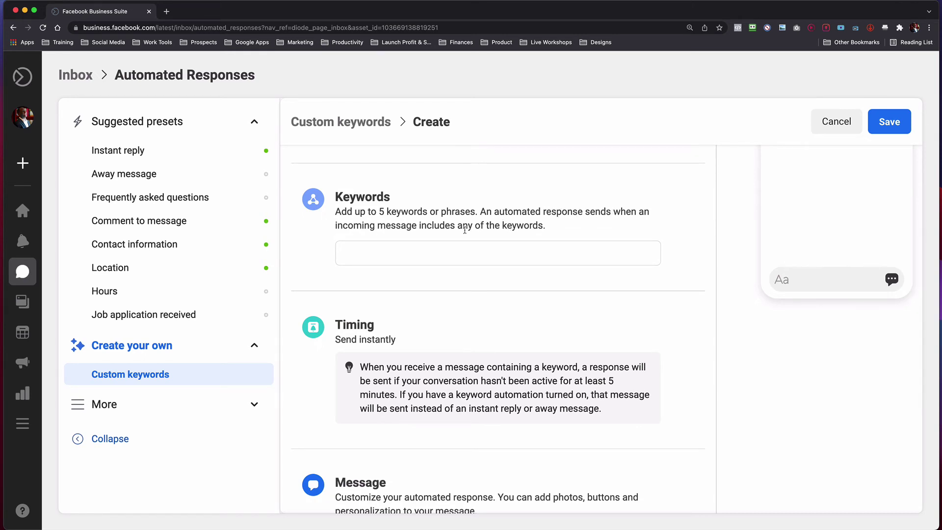
pyautogui.click(480, 258)
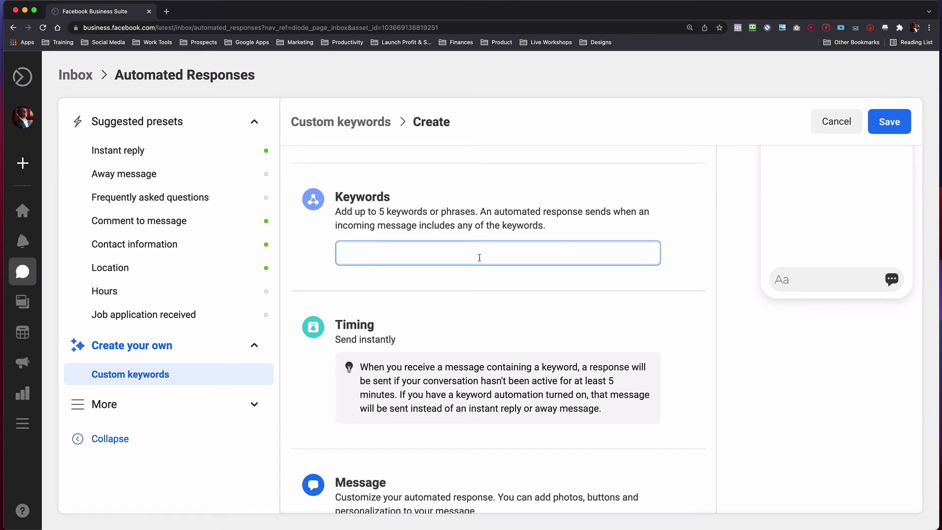
pyautogui.write('Help')
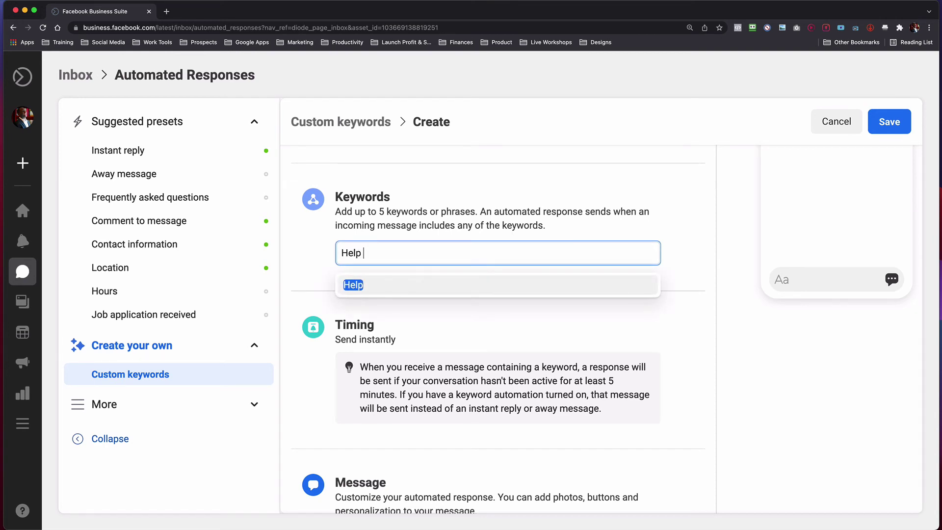
pyautogui.press('Return')
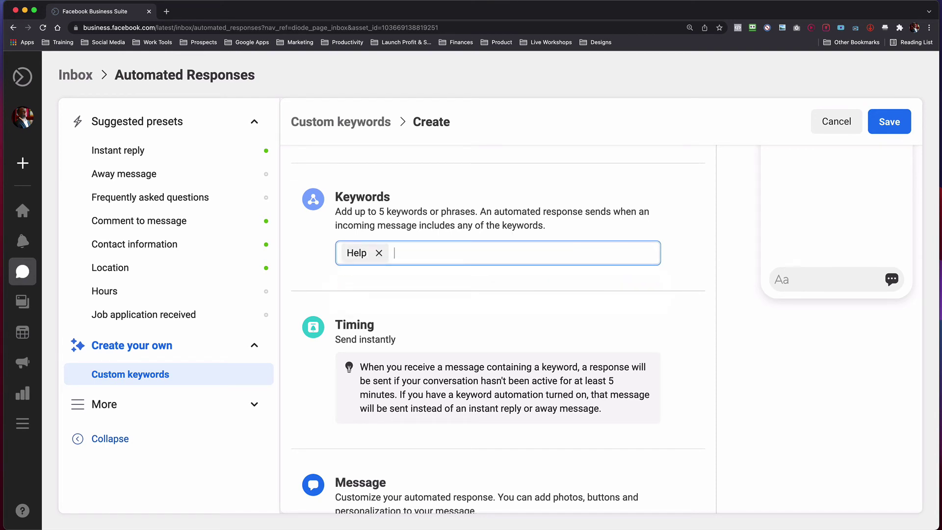
pyautogui.write('Time')
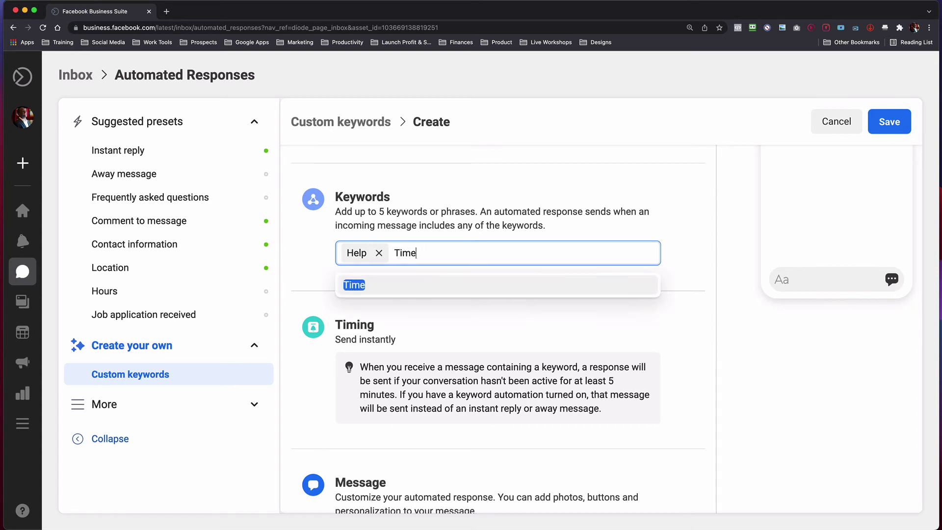
pyautogui.press('Return')
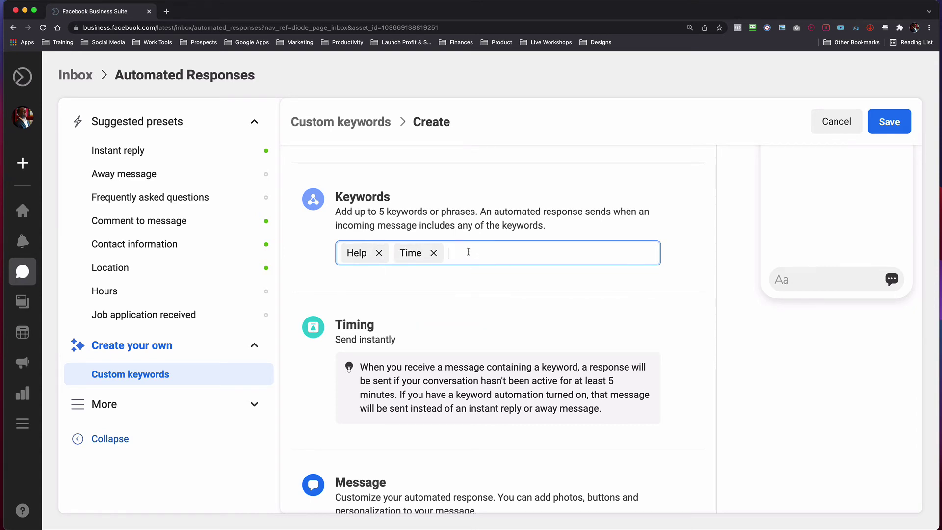
# - Examine the Help Desk response's timing note, message editor, keywords and platform setting
pyautogui.scroll(-3, 468, 251)
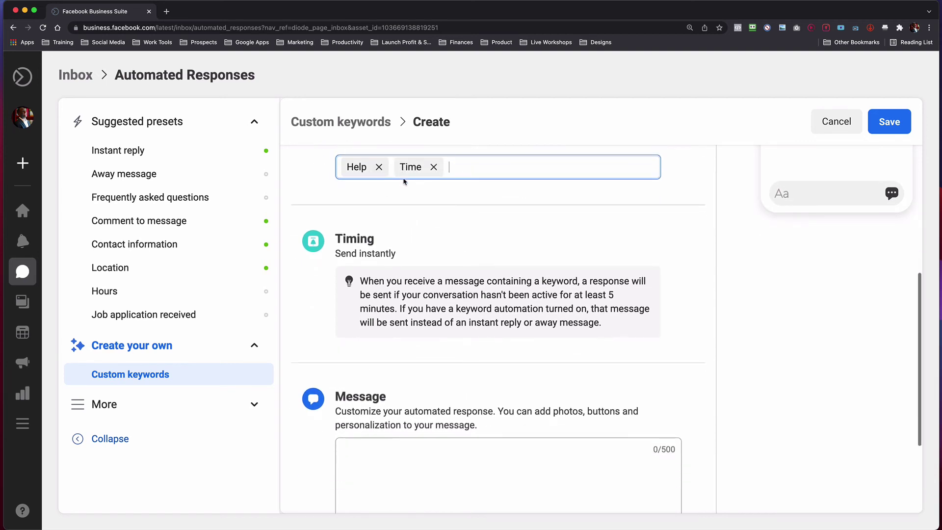
pyautogui.scroll(-3, 424, 351)
pyautogui.click(406, 366)
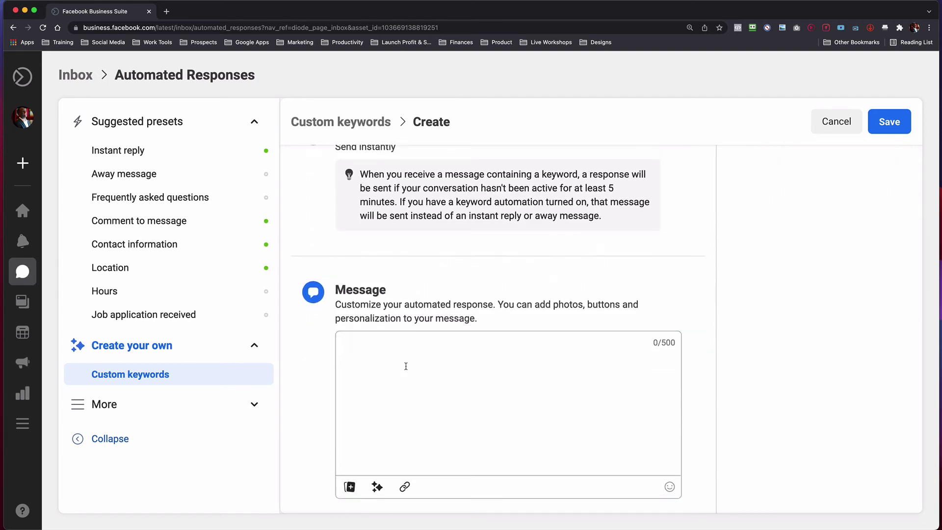
pyautogui.scroll(5, 405, 366)
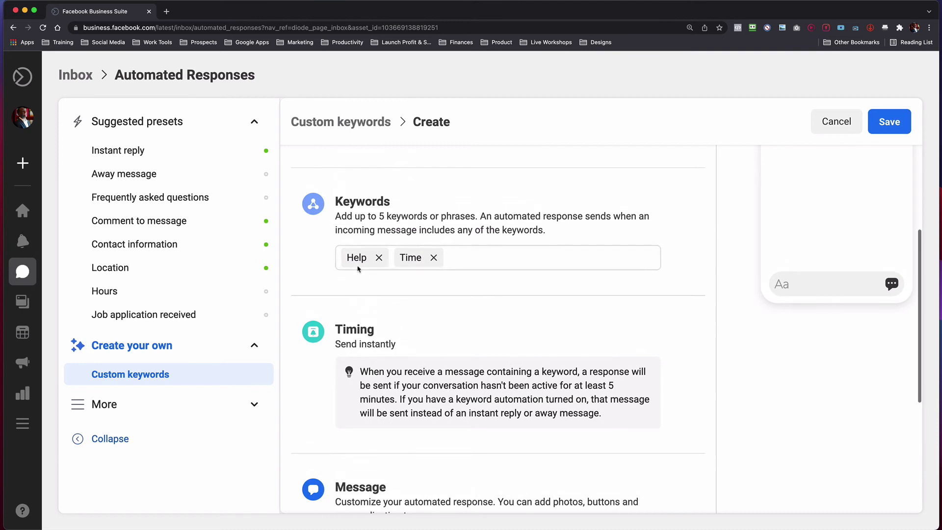
pyautogui.scroll(-6, 401, 375)
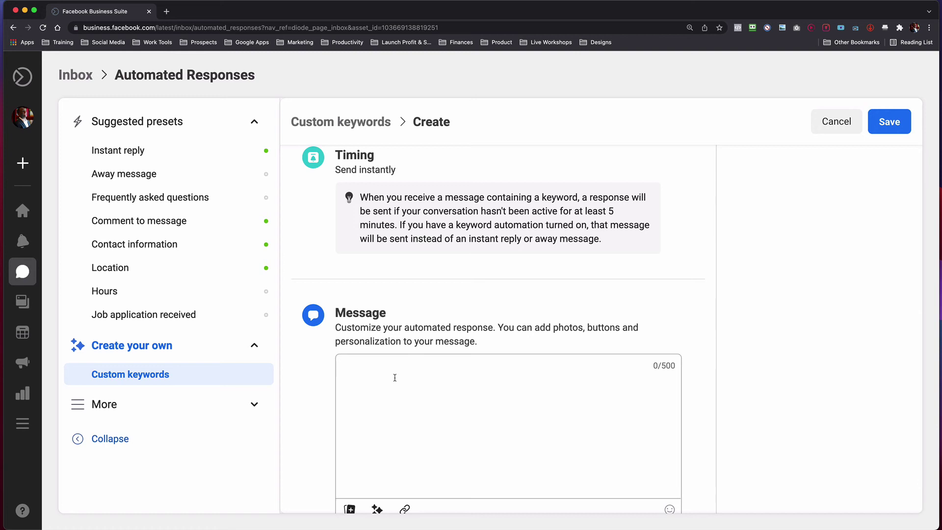
pyautogui.scroll(-2, 395, 378)
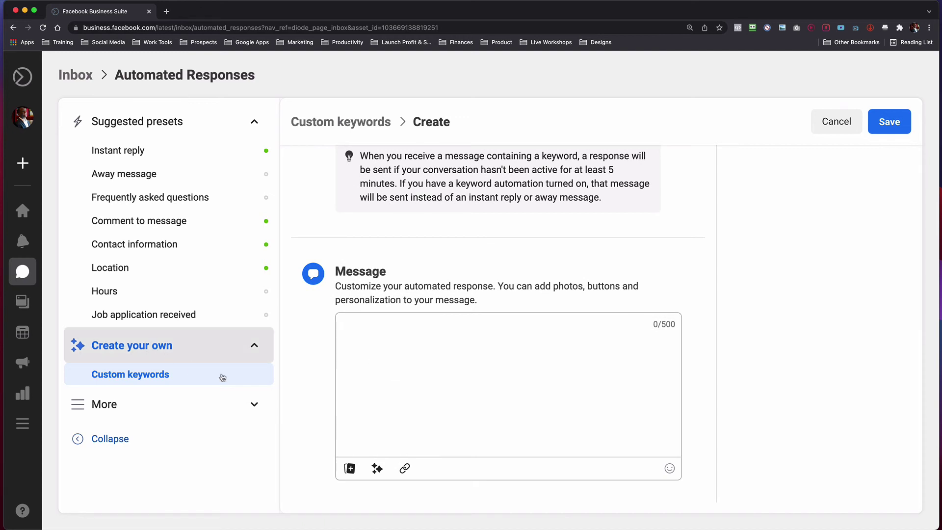
pyautogui.scroll(4, 493, 313)
pyautogui.scroll(-4, 493, 313)
pyautogui.scroll(8, 495, 320)
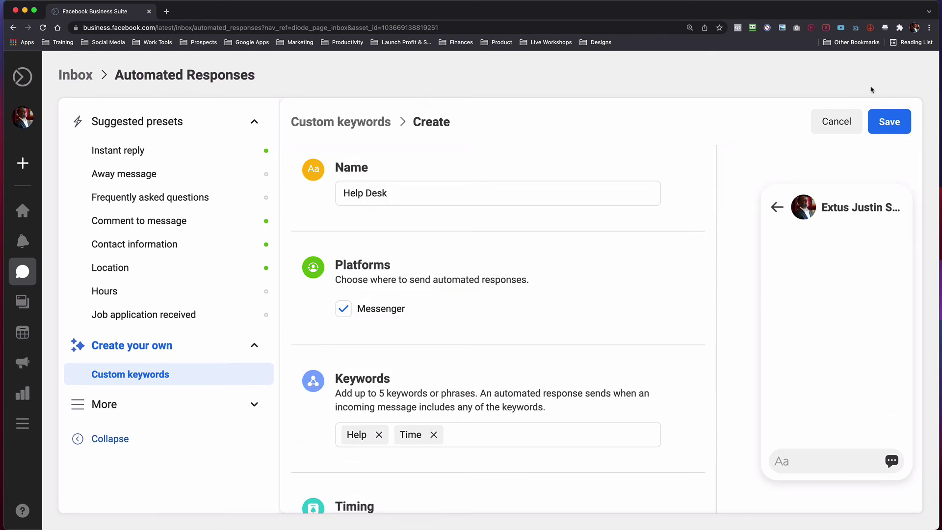
# - Try to save the Help Desk response without a message, and discard it
pyautogui.click(881, 126)
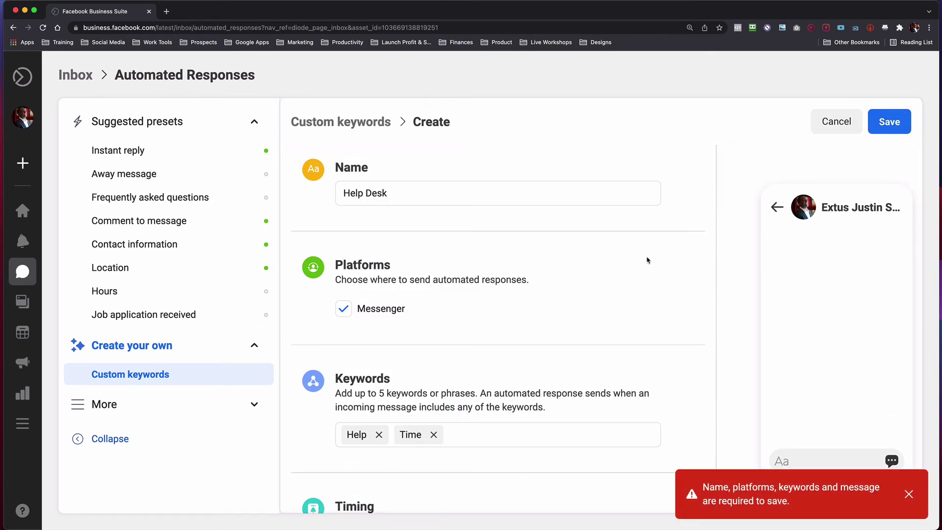
pyautogui.click(162, 407)
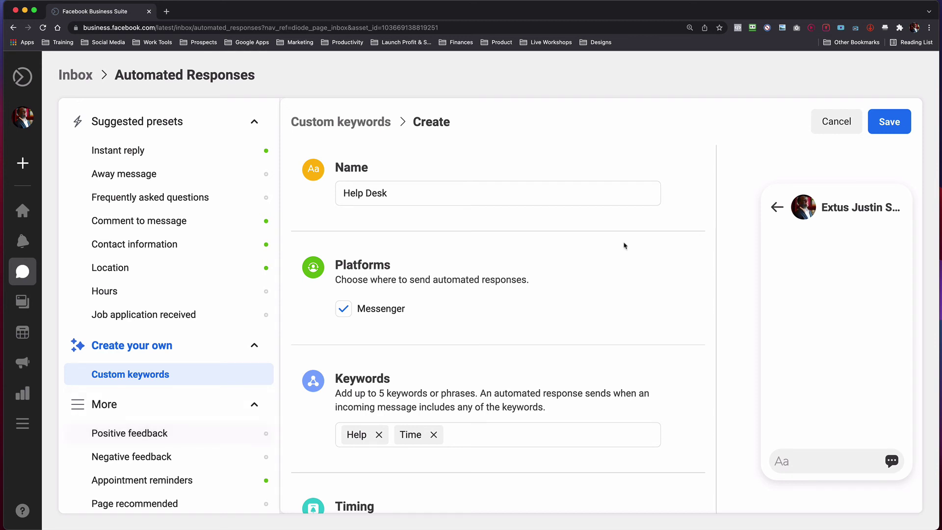
pyautogui.click(844, 129)
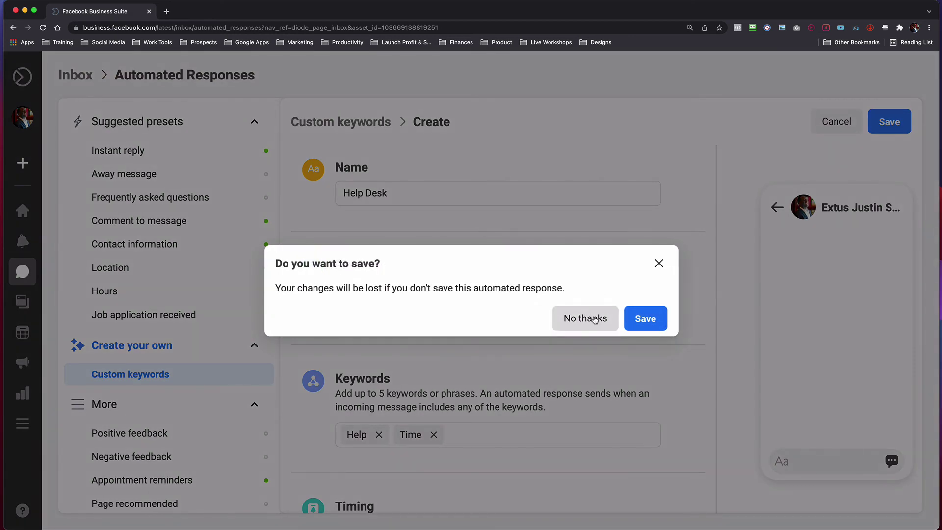
pyautogui.click(595, 322)
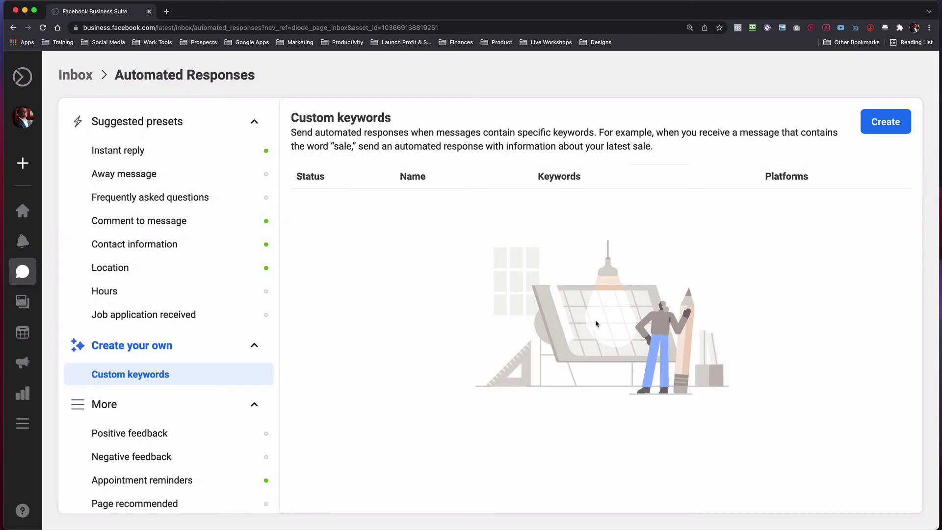
# - Turn on the Positive feedback automated response, dismissing the save prompt, and review its message, attachment and button options
pyautogui.click(177, 435)
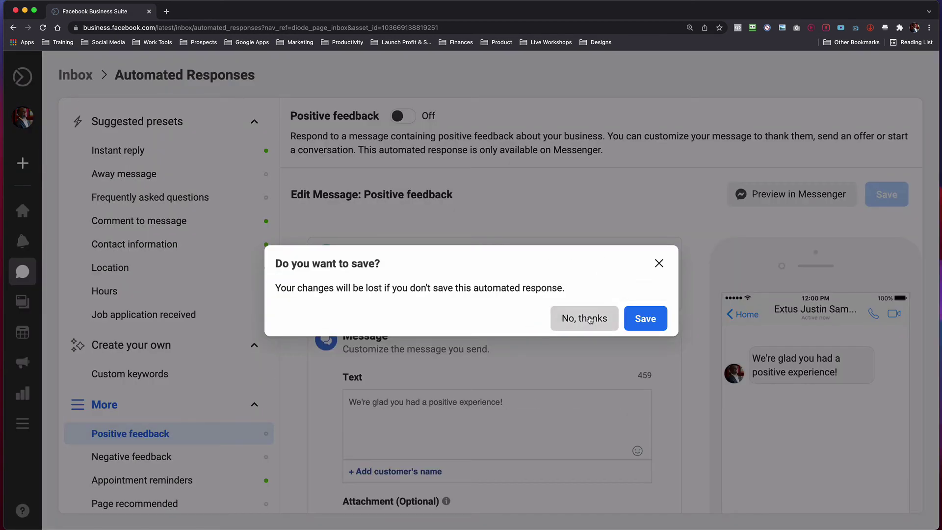
pyautogui.click(559, 318)
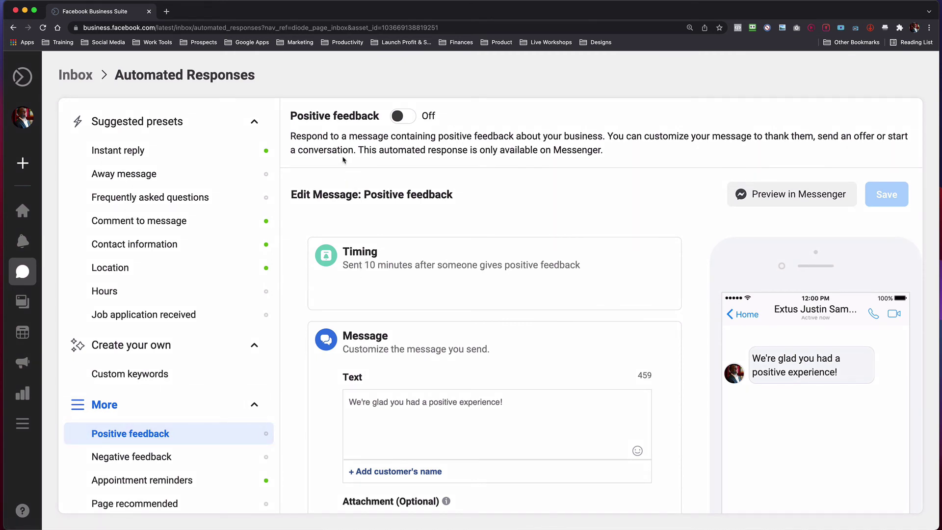
pyautogui.click(403, 118)
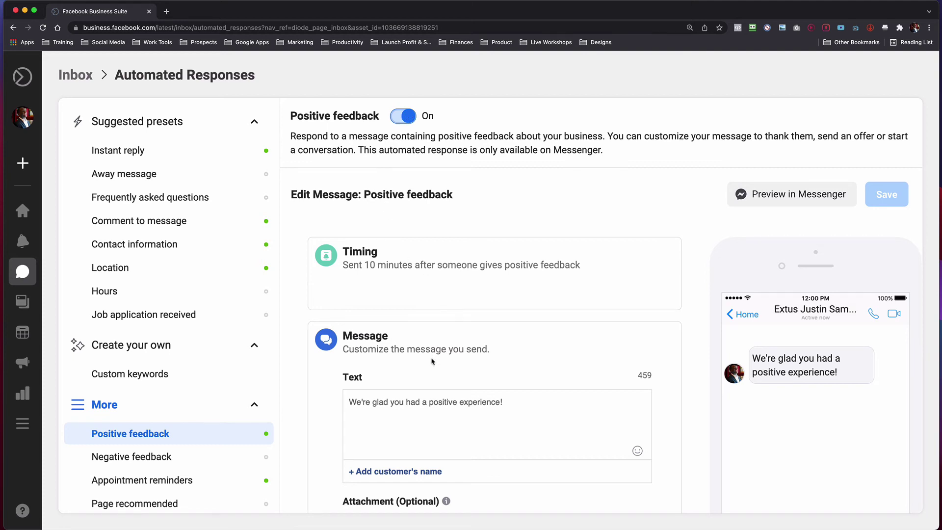
pyautogui.scroll(-1, 435, 352)
pyautogui.scroll(-1, 435, 353)
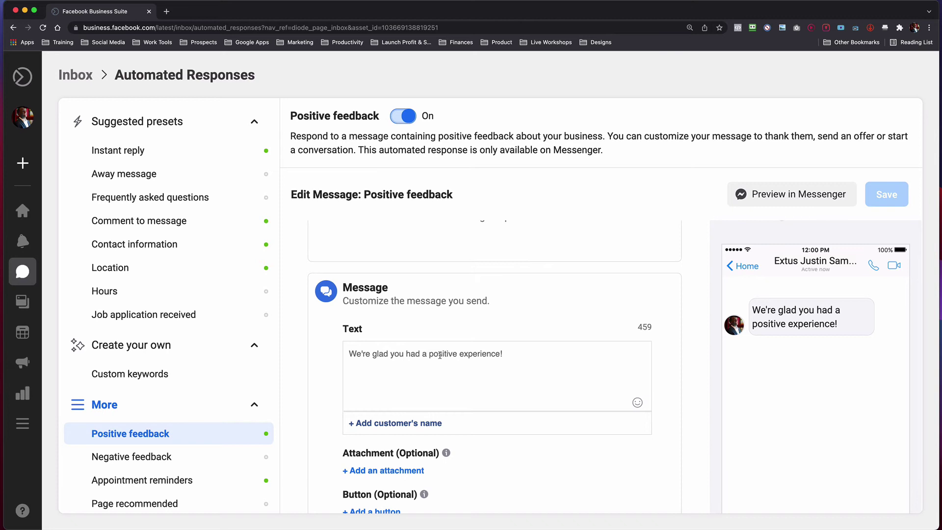
pyautogui.scroll(-4, 553, 357)
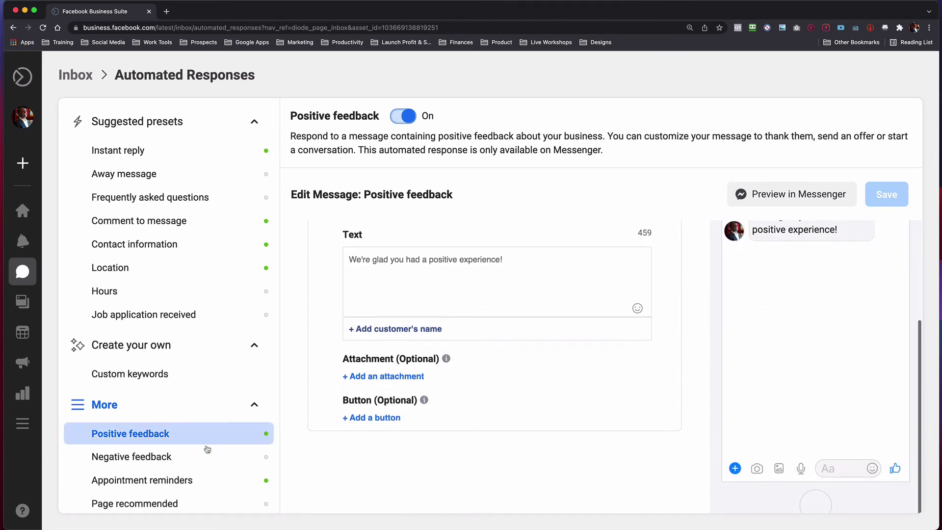
# - Review the timing and message text of the Negative feedback and Appointment reminders automated responses
pyautogui.click(185, 461)
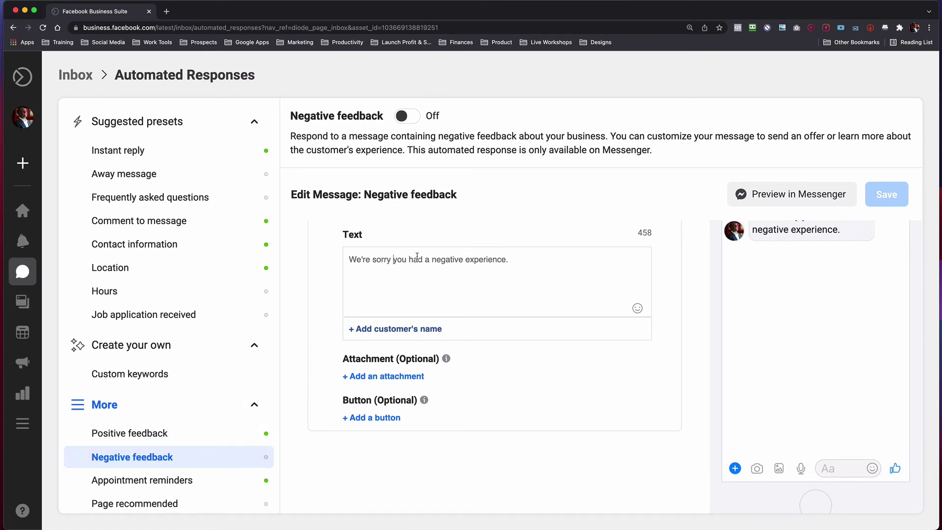
pyautogui.scroll(3, 418, 255)
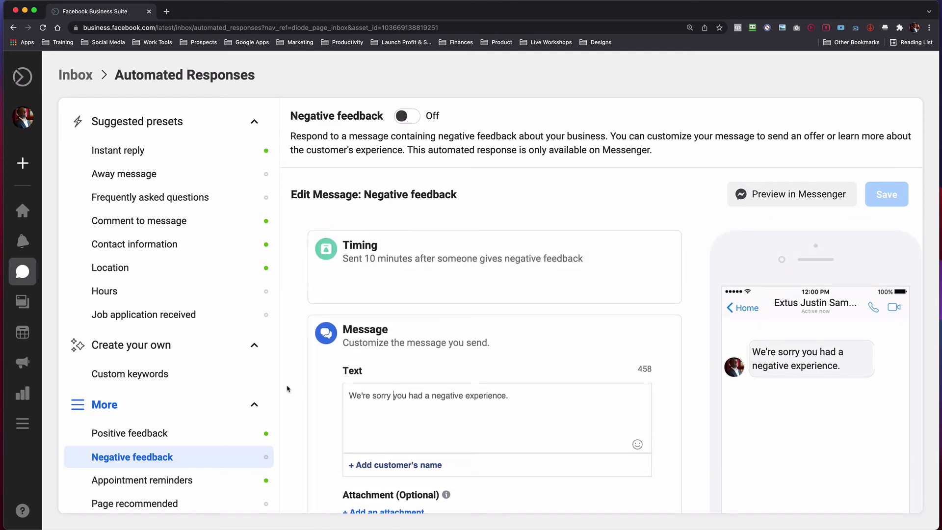
pyautogui.click(200, 485)
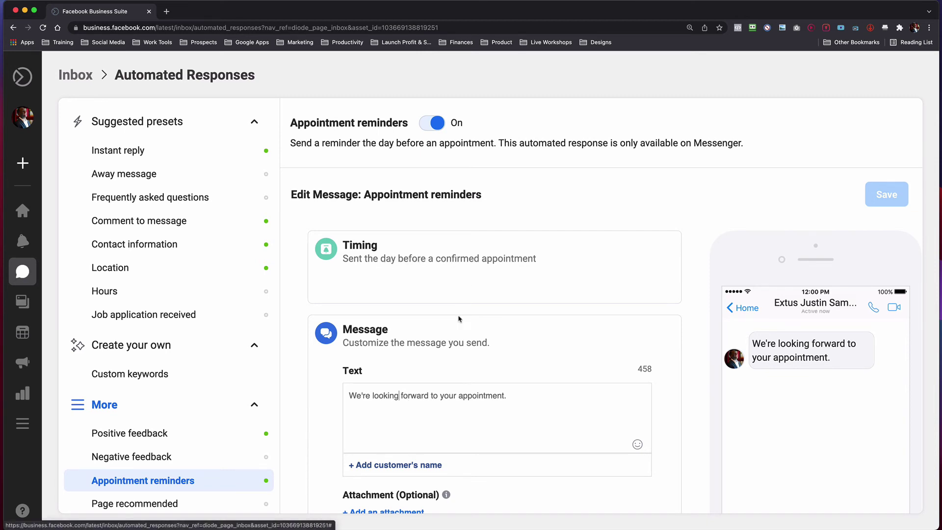
pyautogui.scroll(-1, 442, 405)
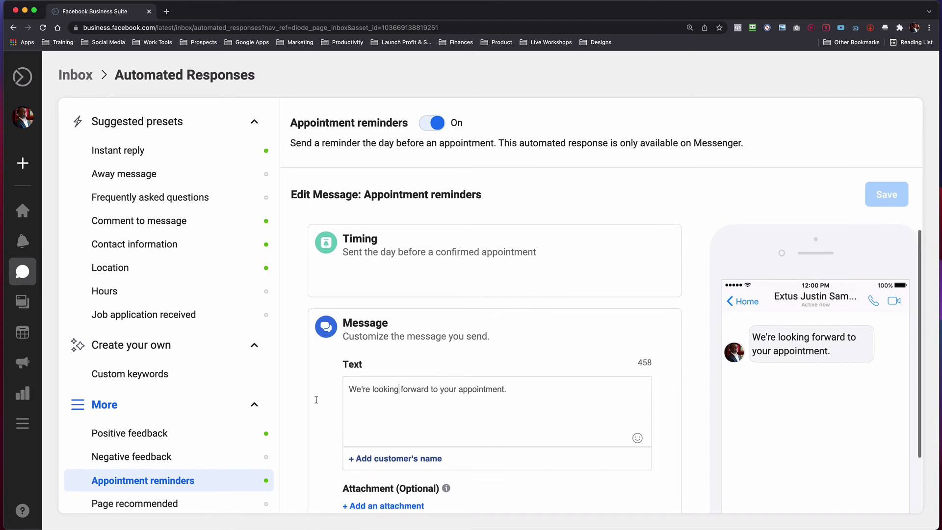
# - Review the Page recommended automated response's description, timing, message text and image attachment
pyautogui.click(177, 505)
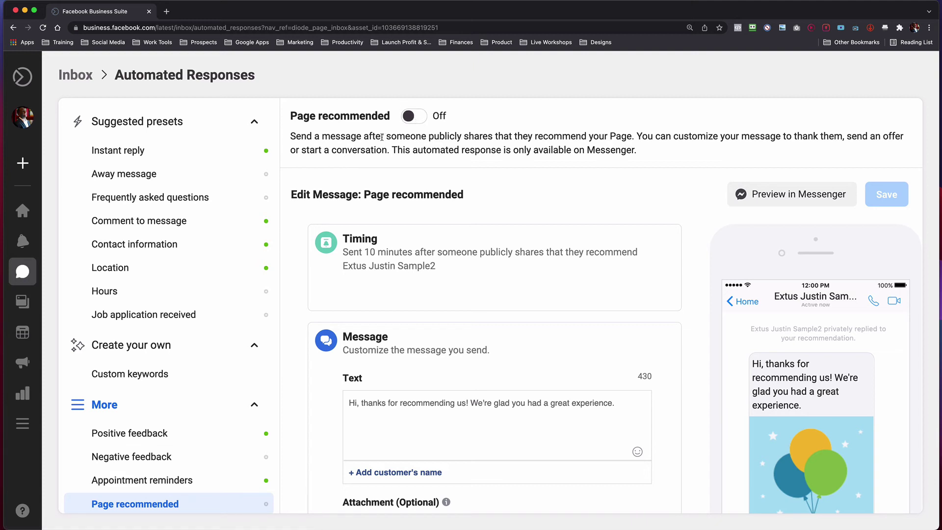
pyautogui.moveTo(382, 137); pyautogui.dragTo(605, 138)
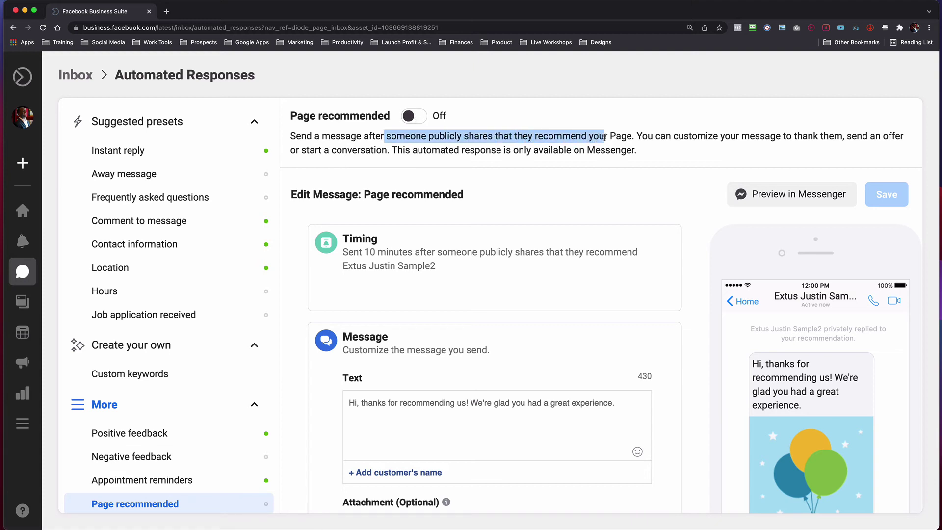
pyautogui.scroll(-3, 400, 224)
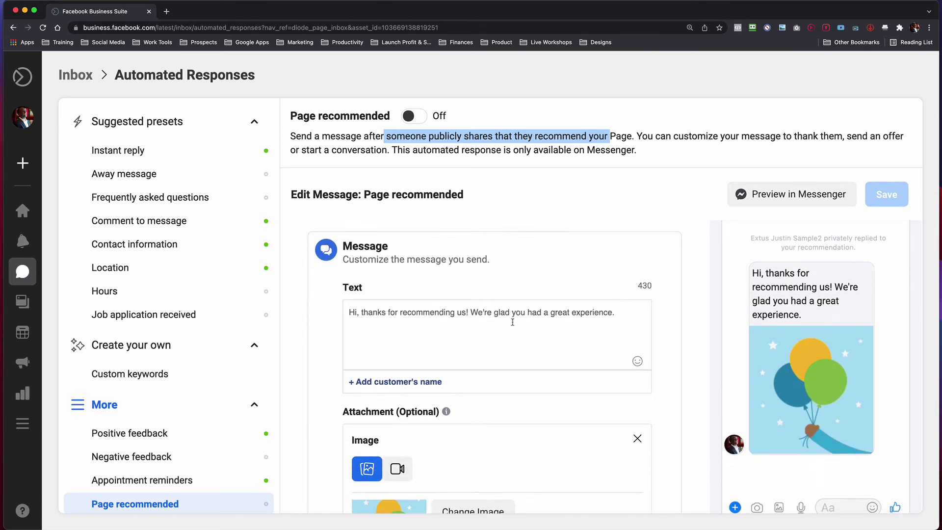
pyautogui.scroll(-2, 512, 320)
pyautogui.scroll(4, 513, 324)
pyautogui.scroll(-1, 514, 325)
pyautogui.scroll(-5, 513, 325)
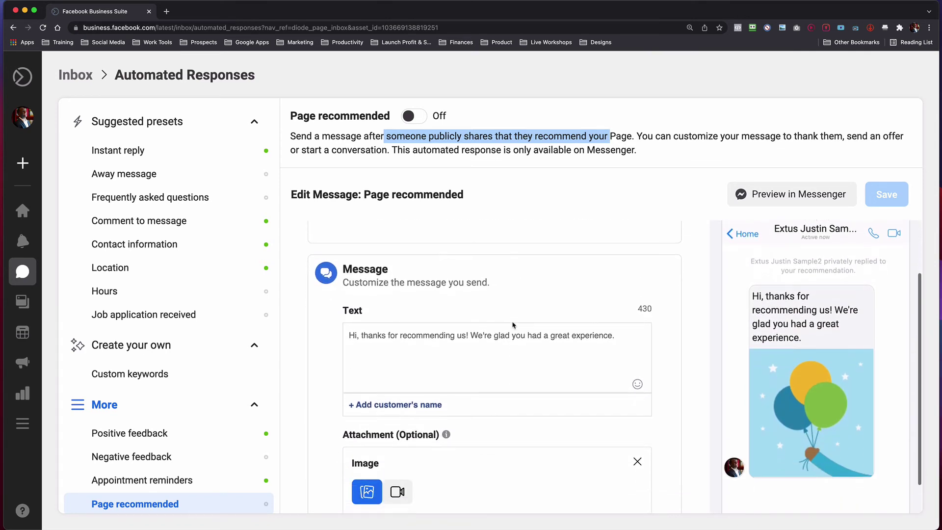
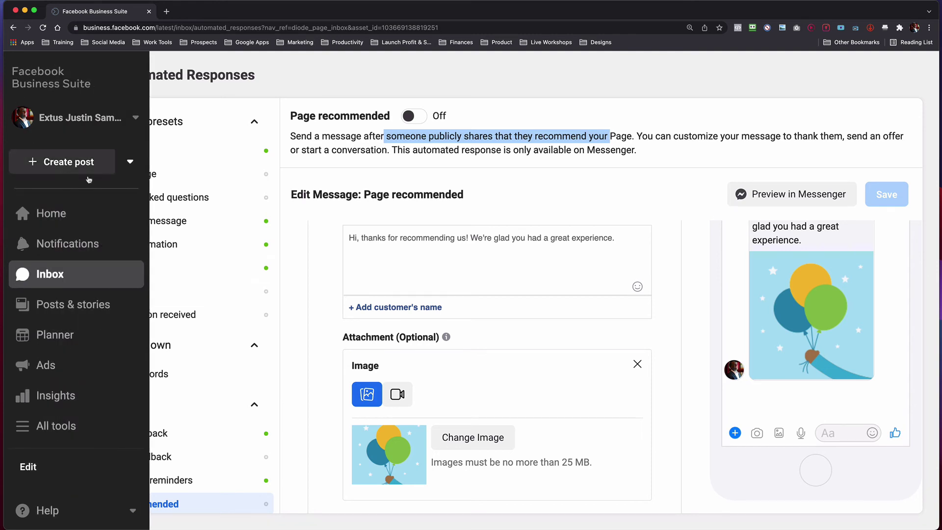
pyautogui.click(299, 260)
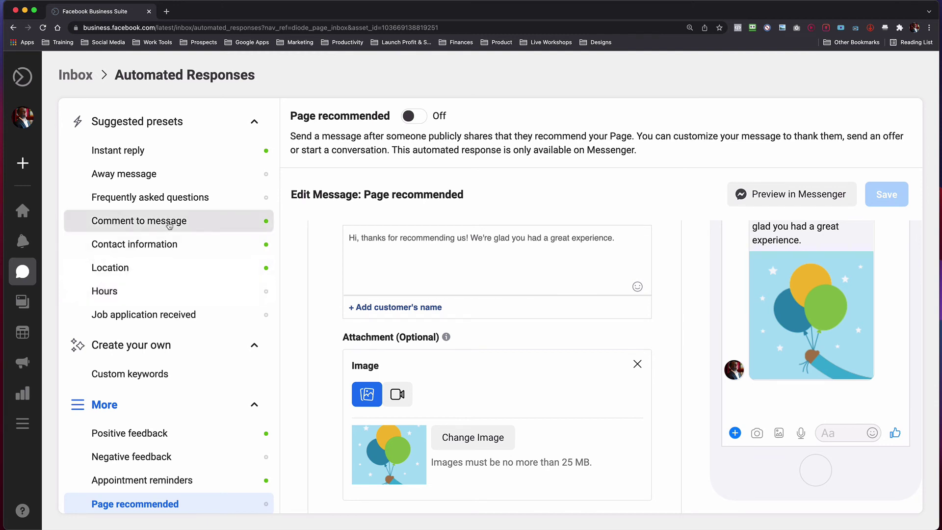
# - Go to facebook.com and open the sample Business Consultant Page from the list of managed Pages
pyautogui.click(291, 26)
pyautogui.write('fac')
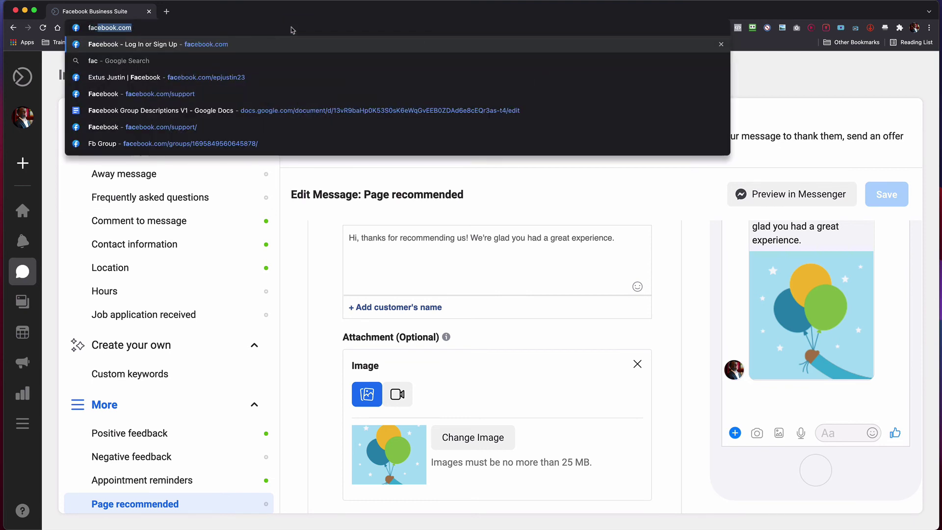
pyautogui.press('Return')
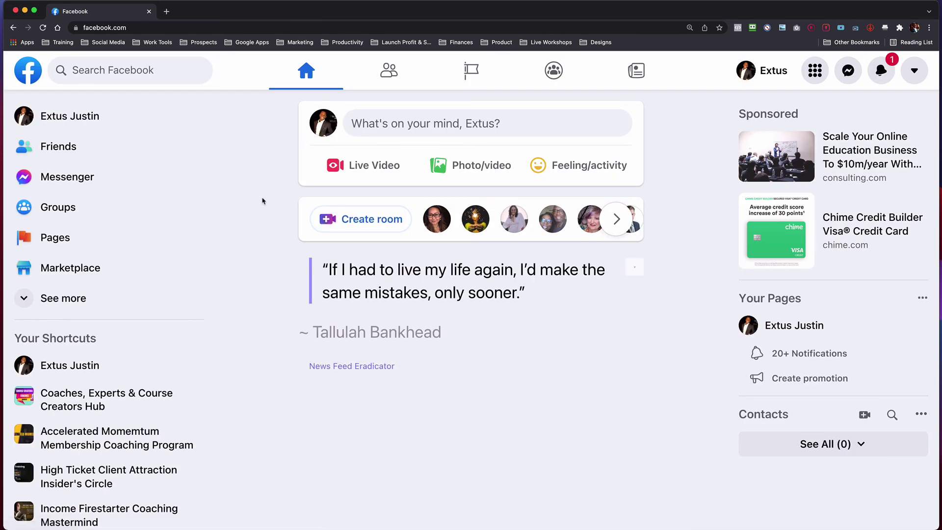
pyautogui.click(56, 236)
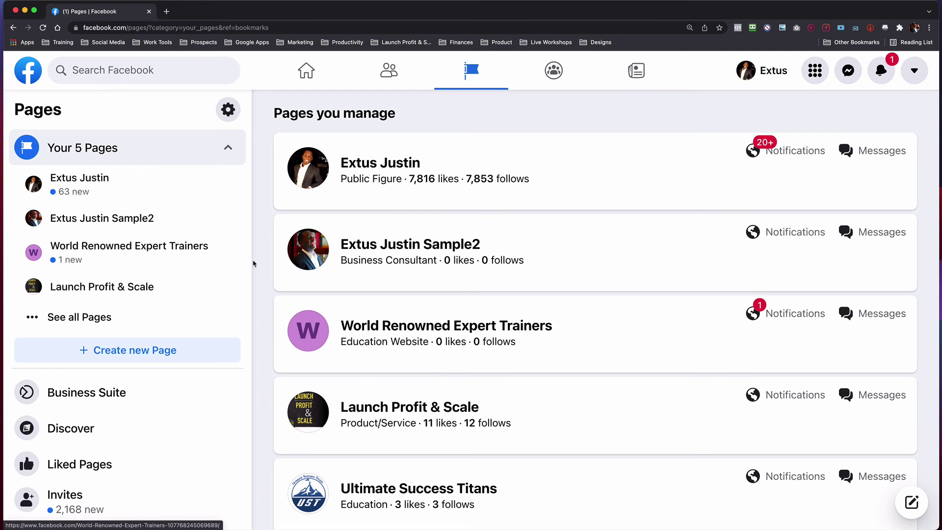
pyautogui.scroll(-1, 269, 270)
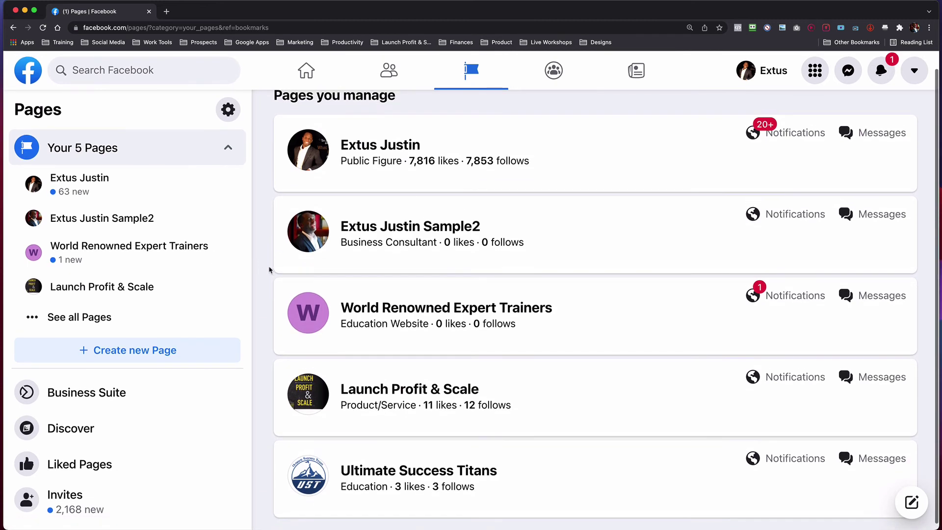
pyautogui.click(126, 223)
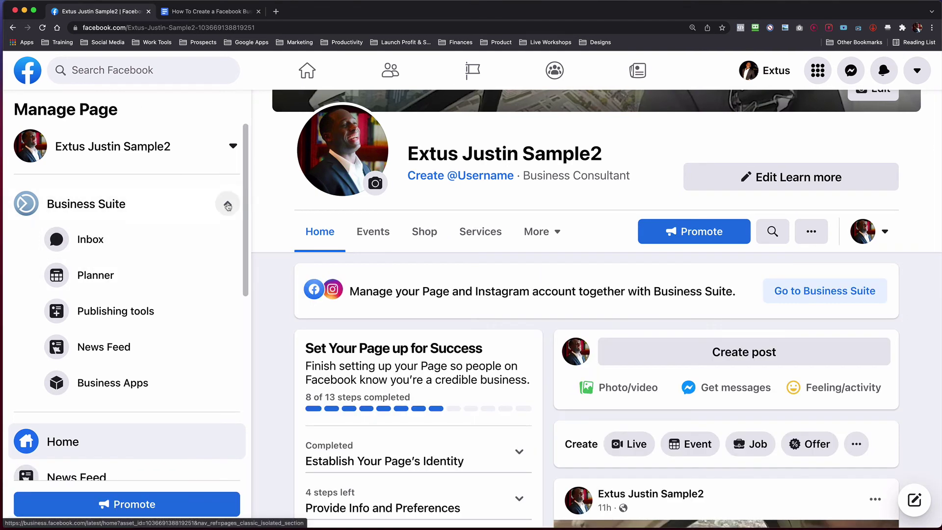
# - Open the Page's Templates and Tabs settings and review the current template and tab list
pyautogui.click(227, 203)
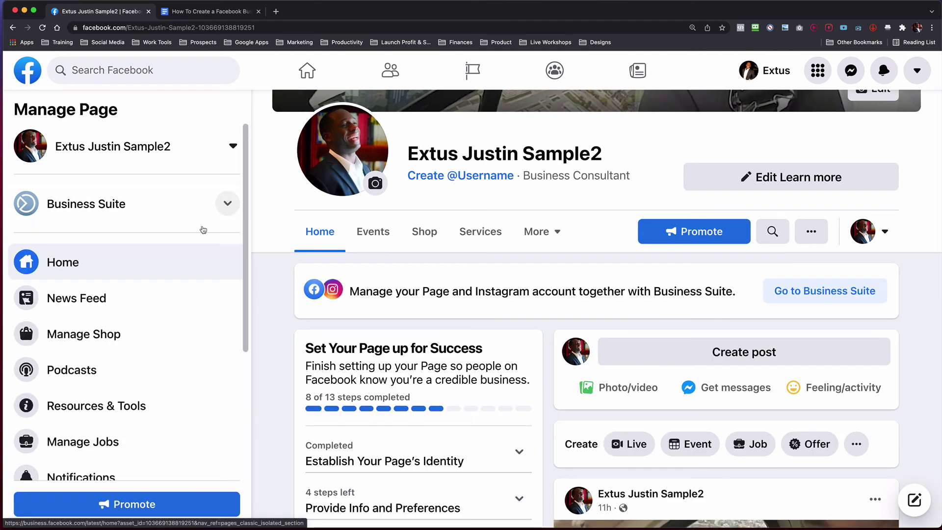
pyautogui.scroll(-4, 157, 282)
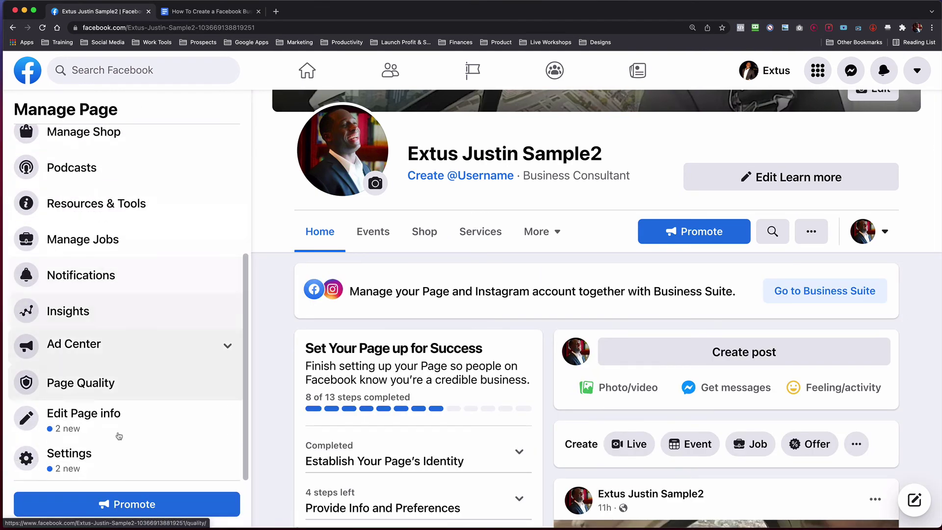
pyautogui.click(114, 453)
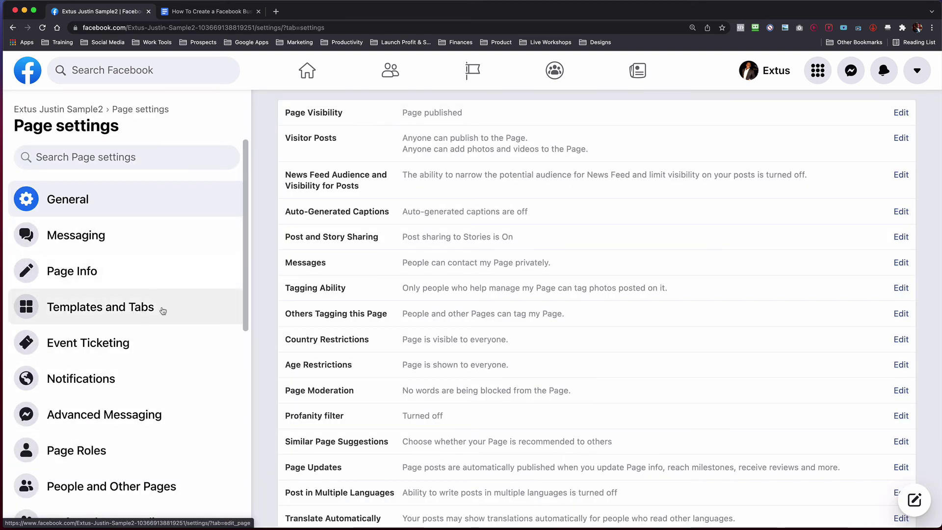
pyautogui.click(151, 311)
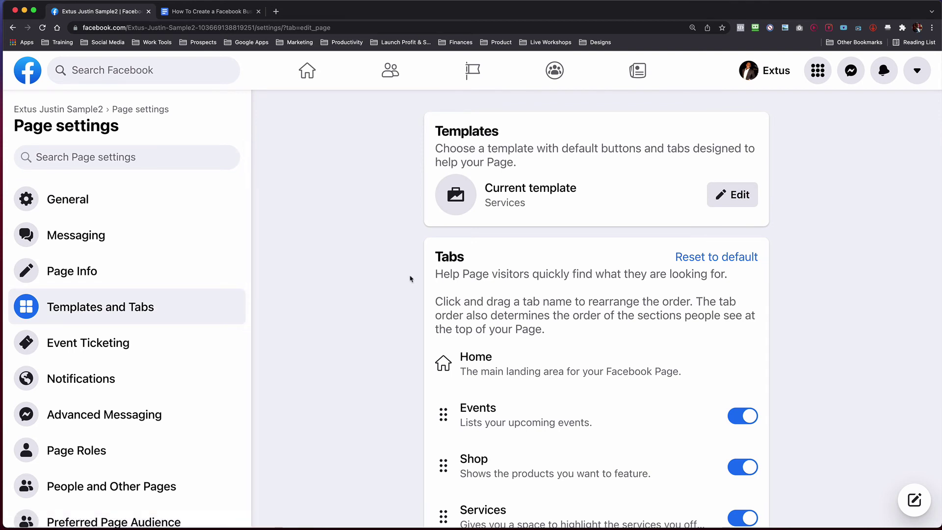
pyautogui.scroll(-5, 411, 279)
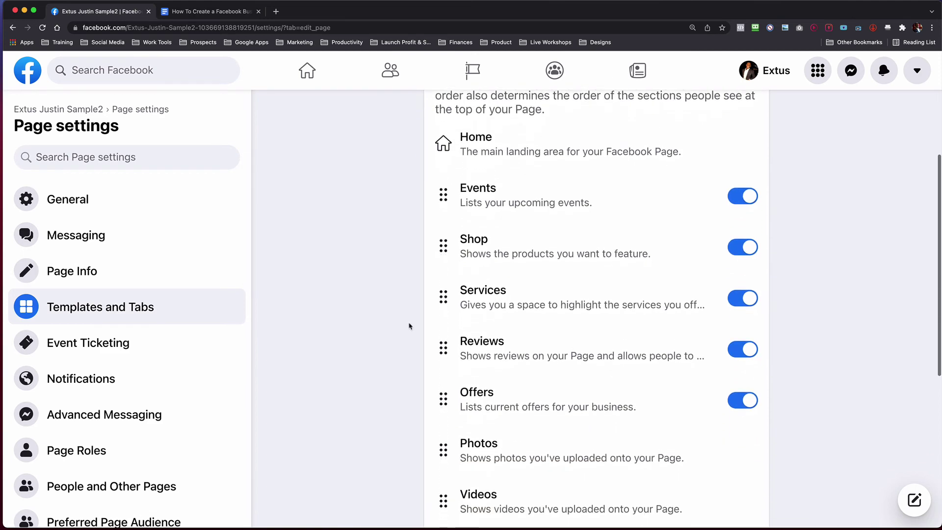
pyautogui.scroll(5, 411, 326)
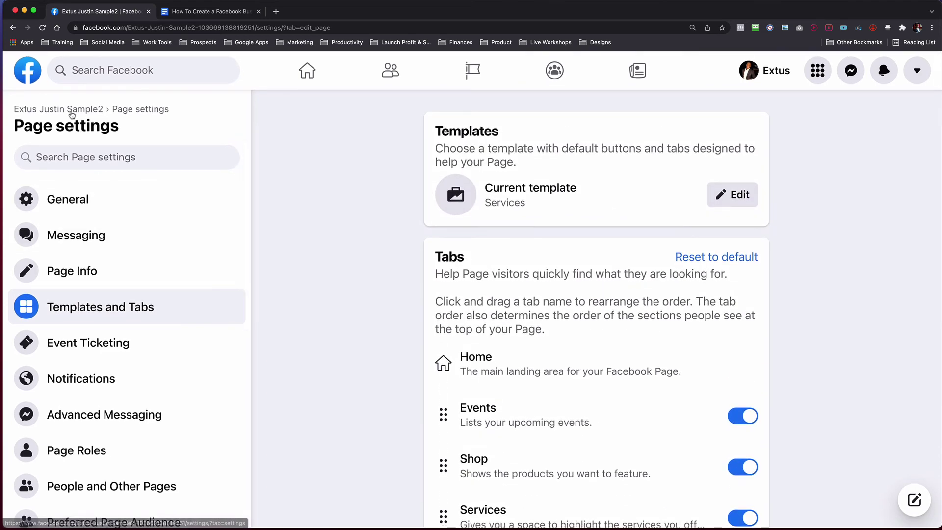
# - Return to the Page's home view and check the tabs displayed beneath its name
pyautogui.click(72, 109)
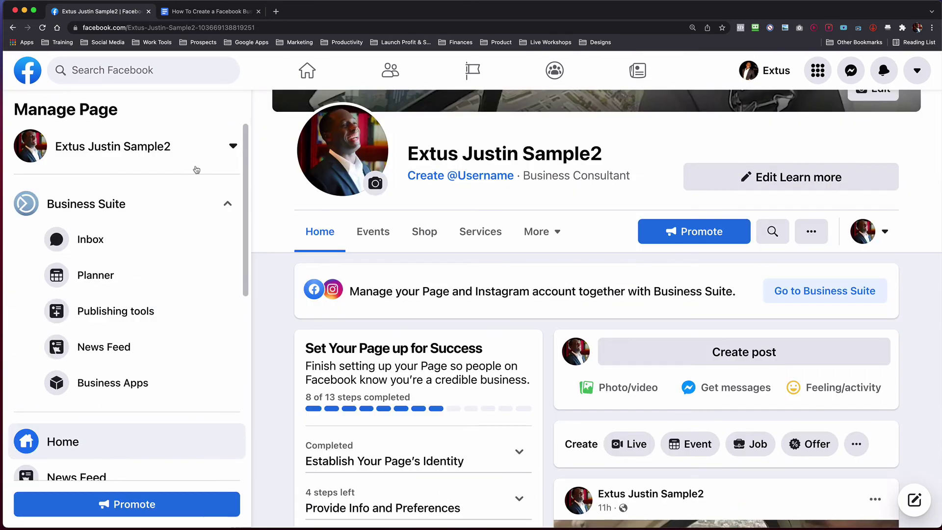
pyautogui.scroll(-3, 543, 252)
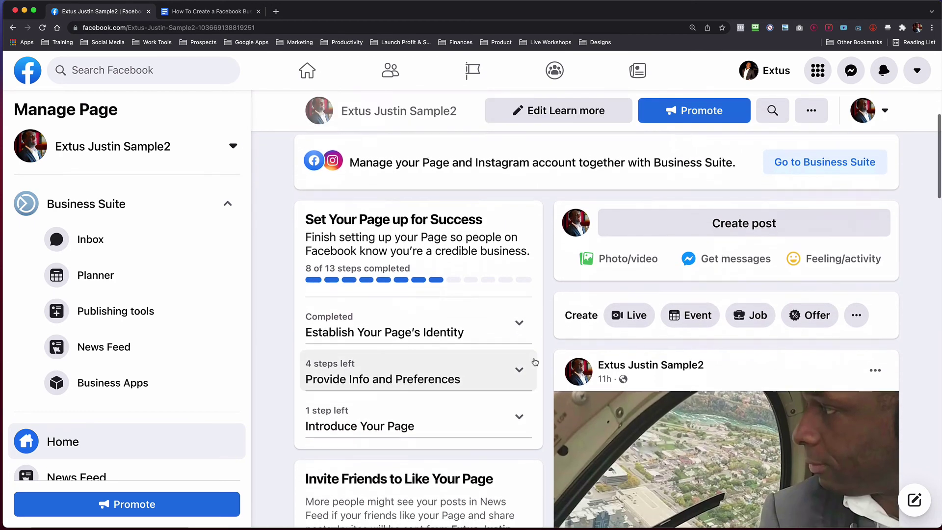
pyautogui.scroll(3, 542, 341)
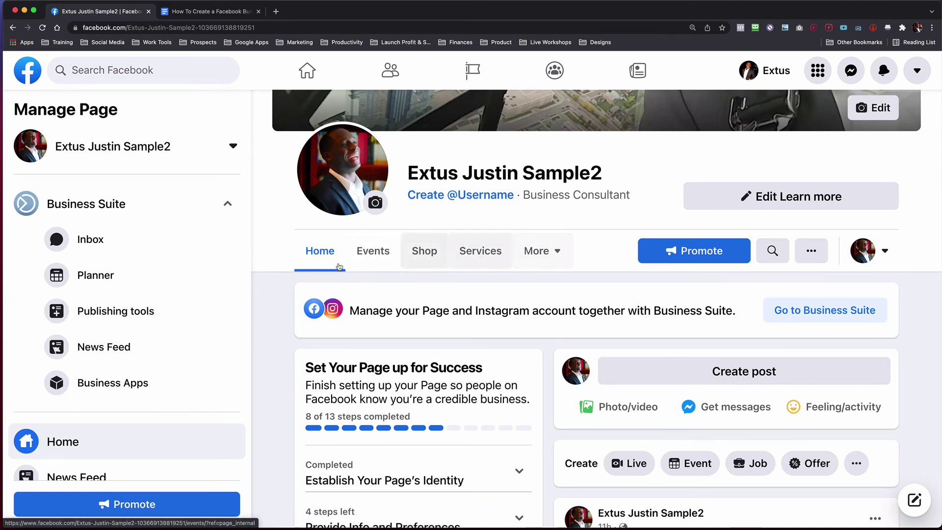
# - In the Page's Templates and Tabs settings, move Services directly below Home and Offers directly below Services
pyautogui.scroll(-6, 143, 307)
pyautogui.click(77, 457)
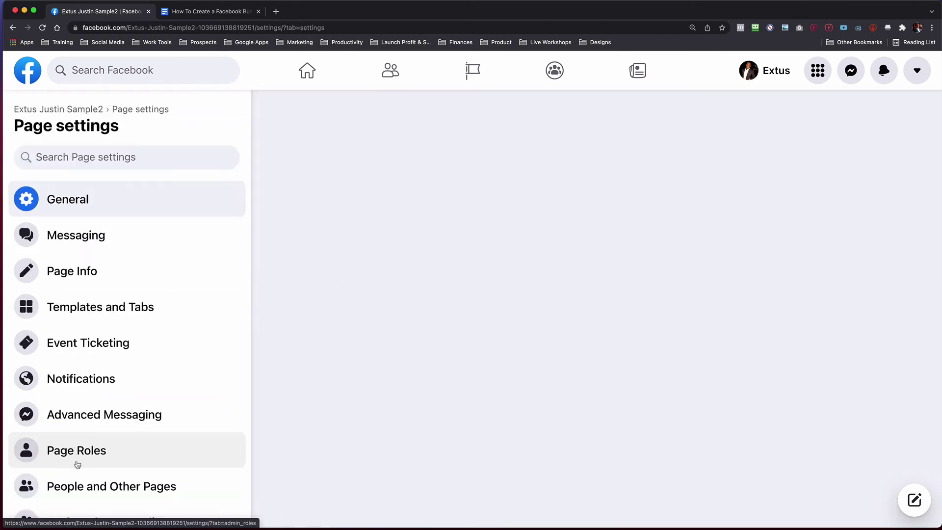
pyautogui.scroll(-3, 150, 305)
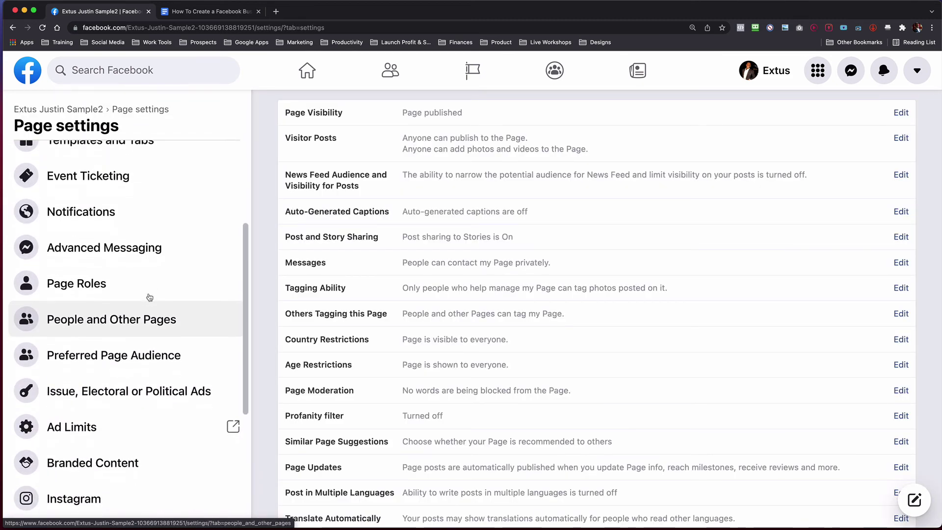
pyautogui.scroll(3, 149, 290)
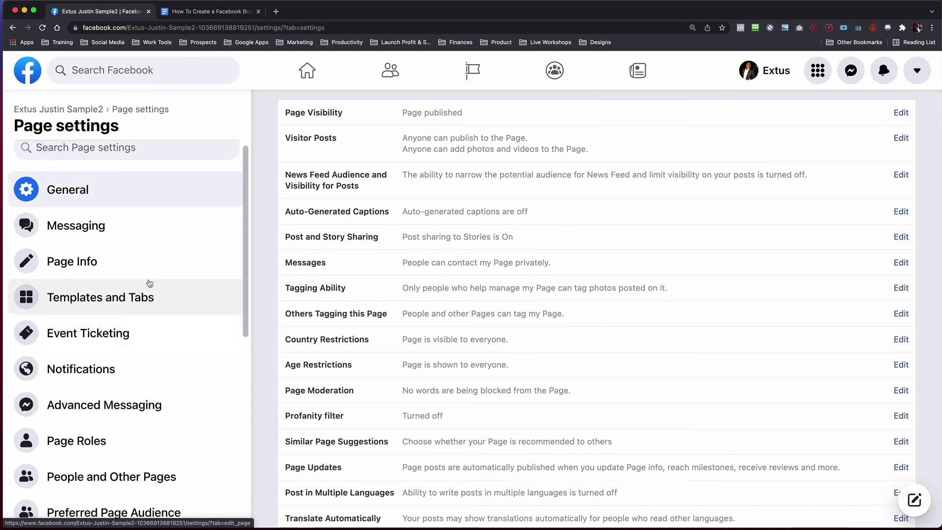
pyautogui.click(131, 303)
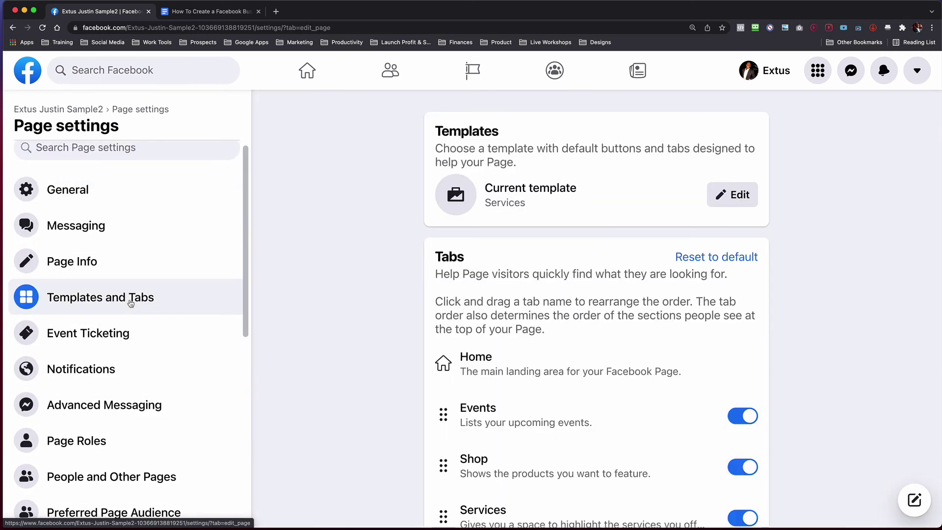
pyautogui.scroll(-4, 378, 303)
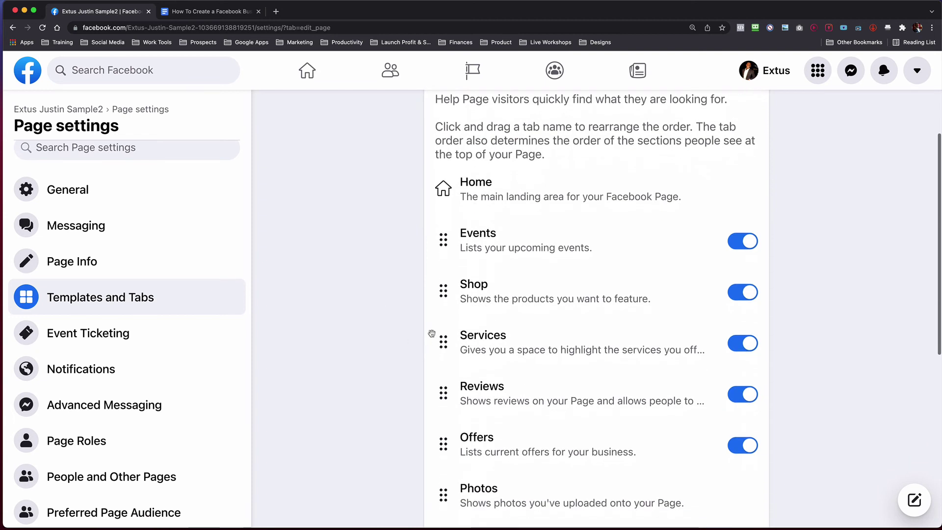
pyautogui.moveTo(443, 338); pyautogui.dragTo(442, 240)
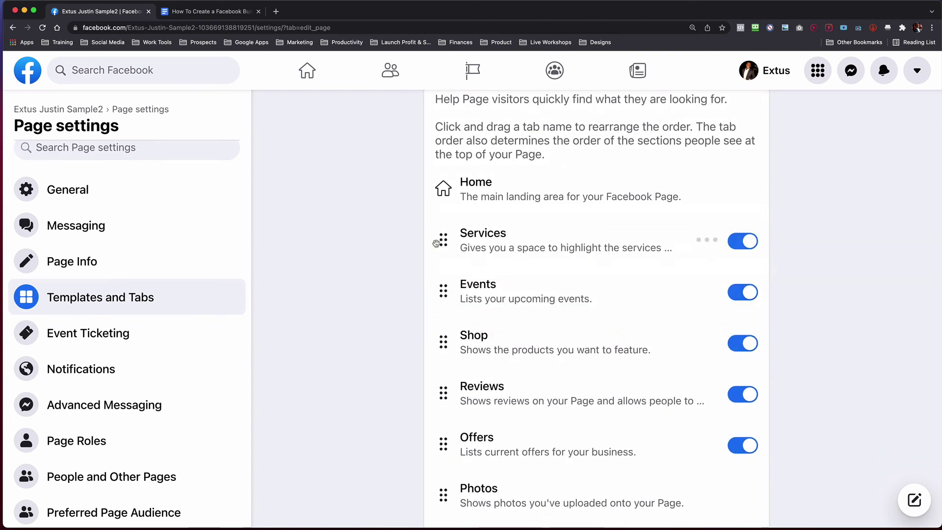
pyautogui.moveTo(443, 445); pyautogui.dragTo(441, 279)
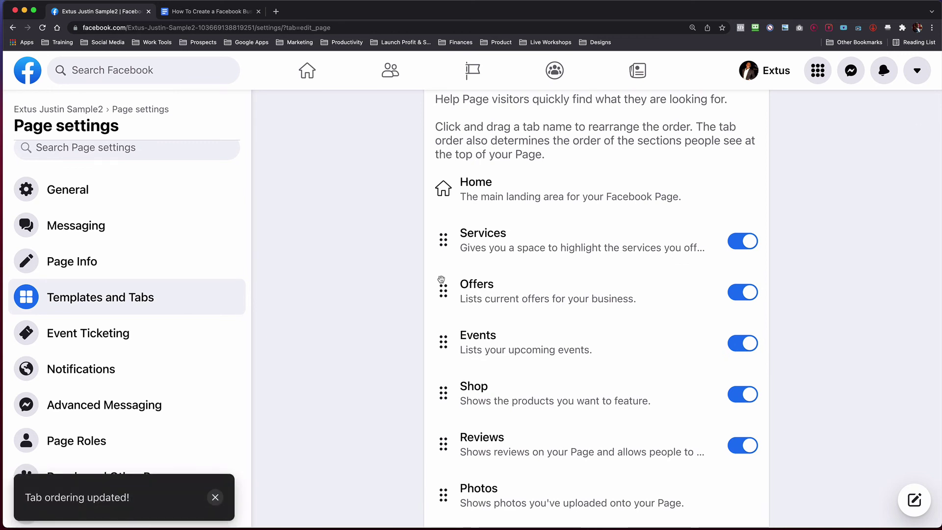
# - Browse the available Page templates and preview the details of the Public Figures and Venues templates
pyautogui.scroll(4, 491, 236)
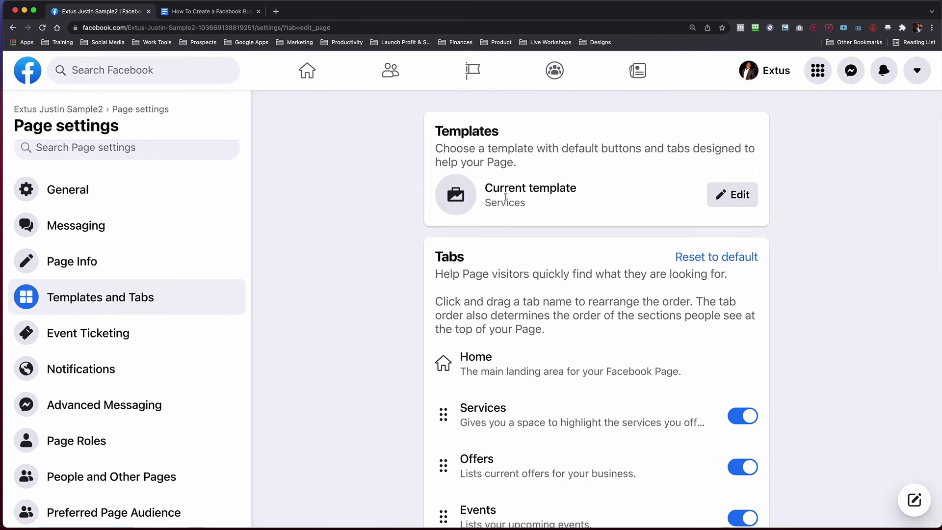
pyautogui.click(732, 195)
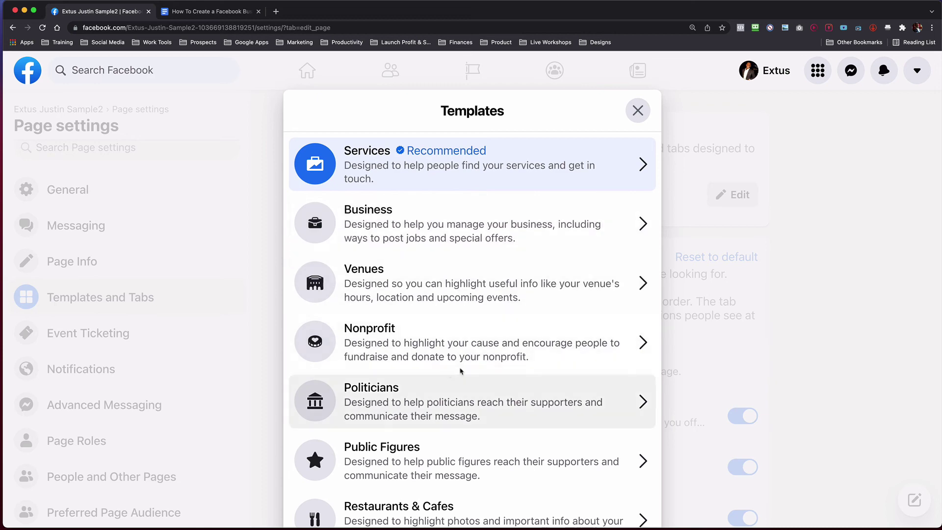
pyautogui.scroll(-2, 514, 398)
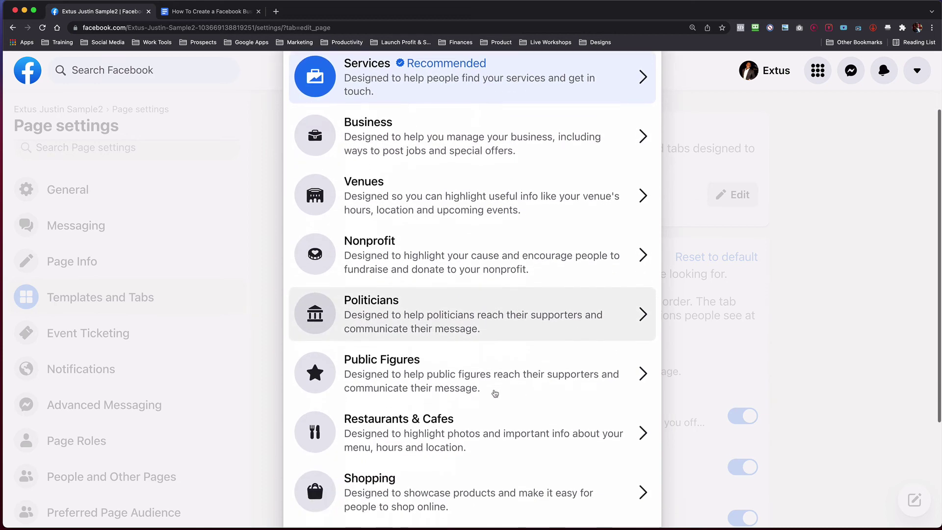
pyautogui.scroll(-4, 436, 399)
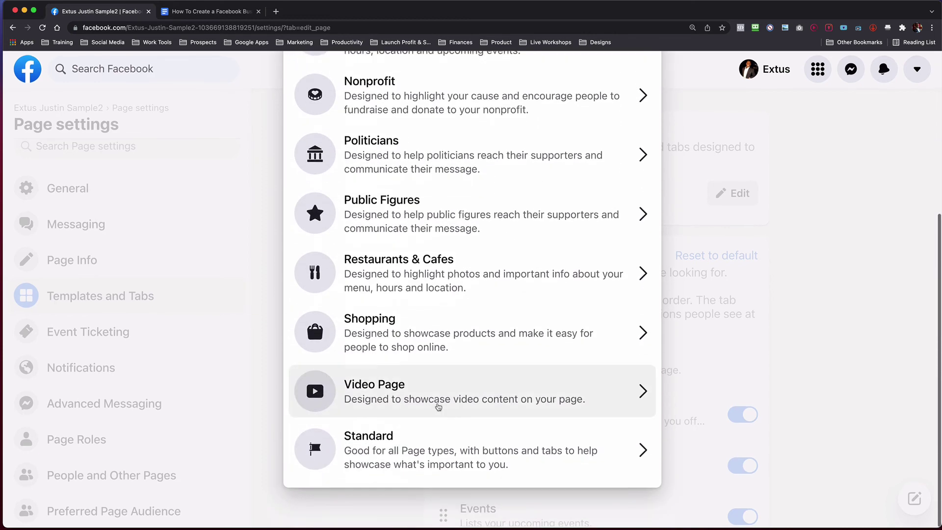
pyautogui.scroll(4, 430, 327)
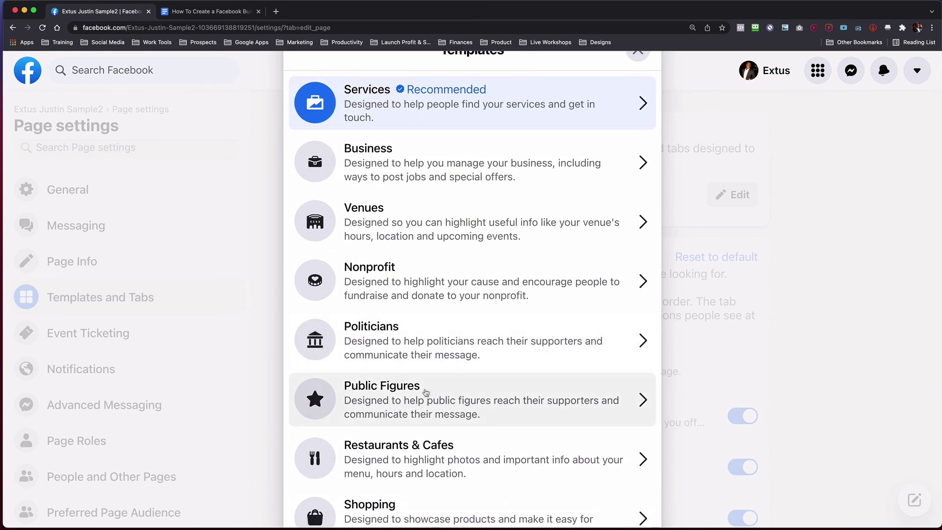
pyautogui.click(425, 393)
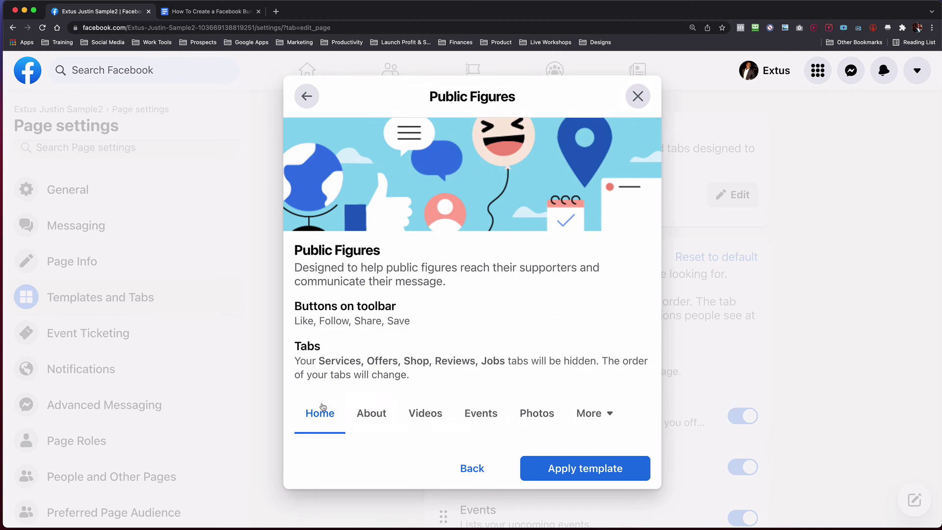
pyautogui.click(472, 467)
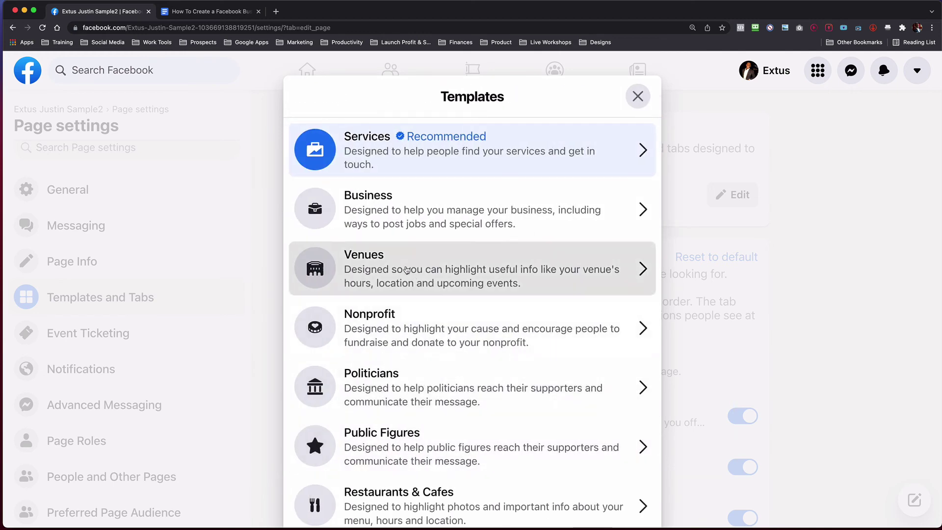
pyautogui.click(407, 269)
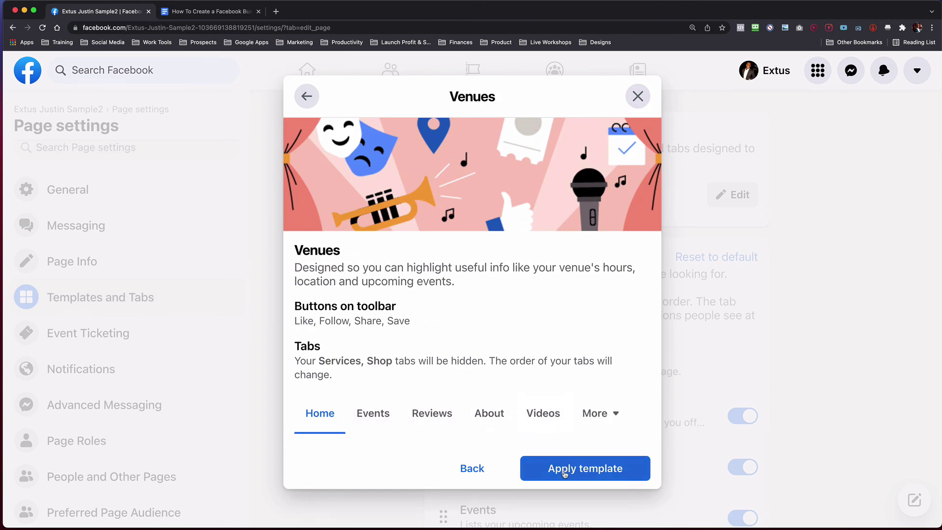
# - Apply the Venues template to the Page and review its updated tab list
pyautogui.click(565, 472)
pyautogui.scroll(-2, 417, 397)
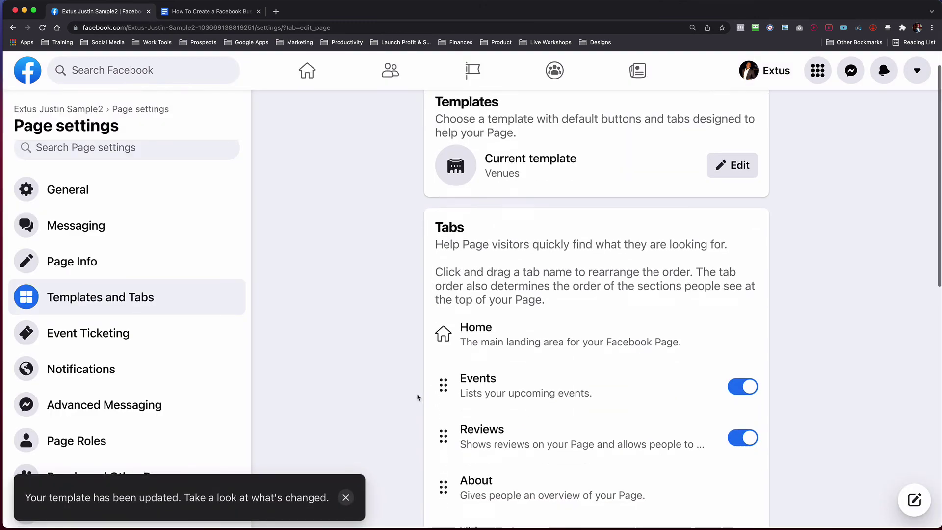
pyautogui.scroll(-5, 417, 397)
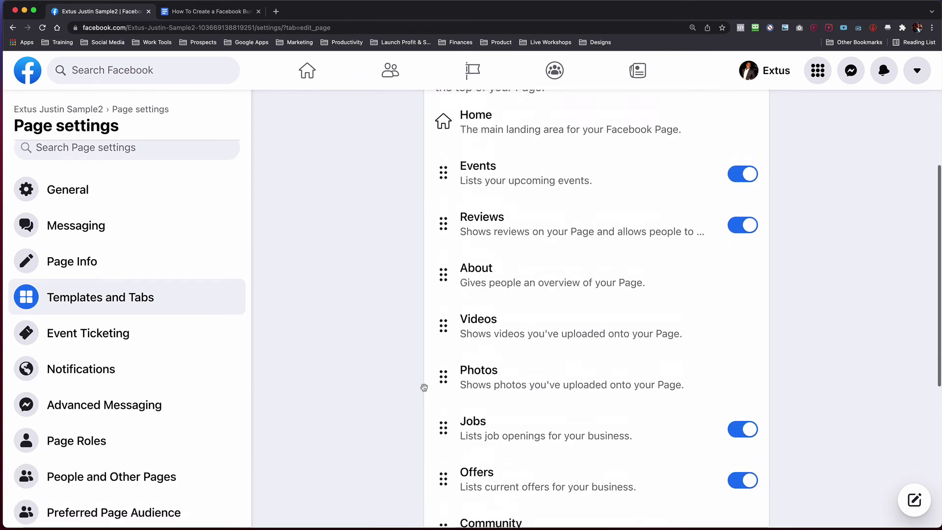
# - Move the About tab directly below Home and the Videos tab directly below About
pyautogui.scroll(2, 424, 388)
pyautogui.moveTo(442, 387); pyautogui.dragTo(445, 285)
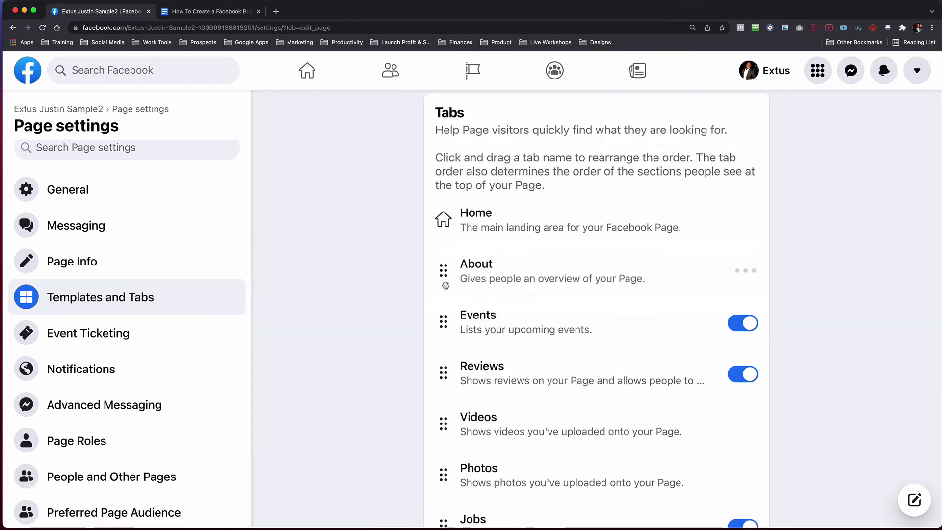
pyautogui.moveTo(447, 424); pyautogui.dragTo(449, 319)
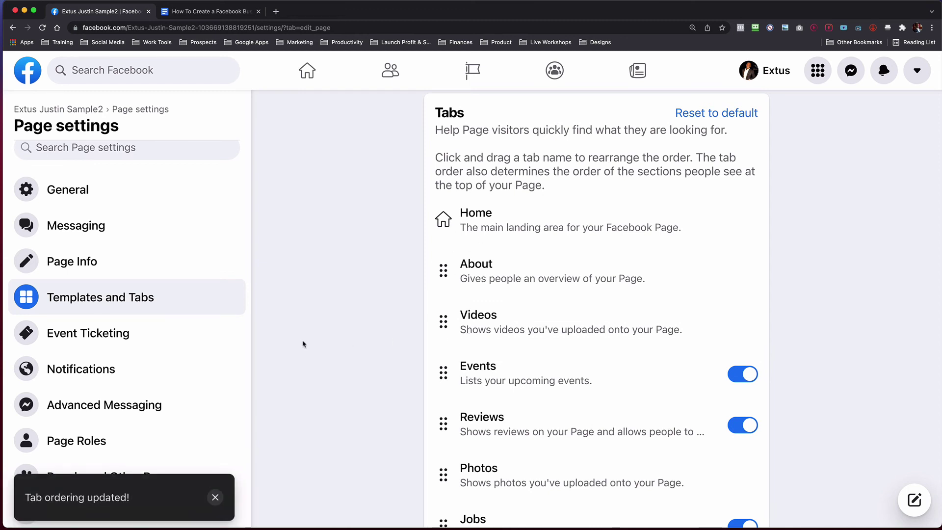
pyautogui.scroll(-1, 304, 344)
pyautogui.scroll(1, 227, 332)
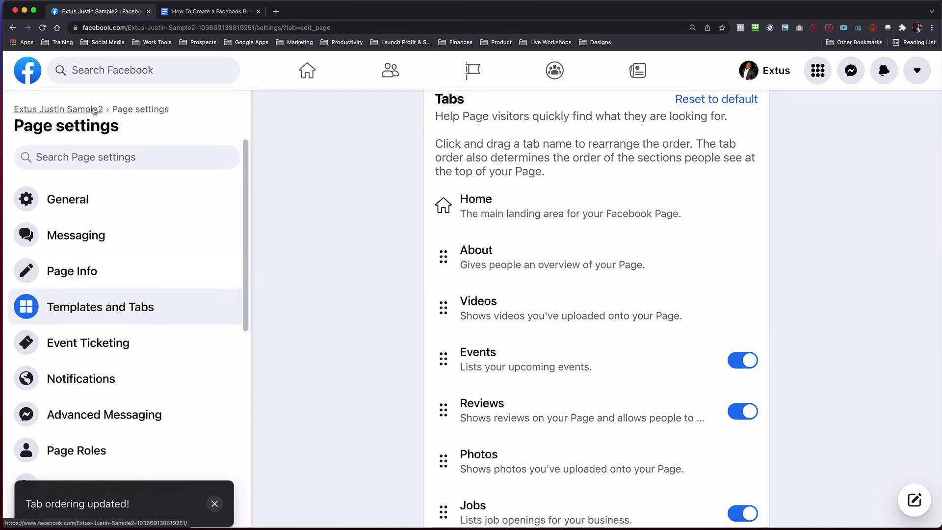
# - Return to the Page's home view and check the tab order beneath its name, including the additional tabs under More
pyautogui.click(95, 111)
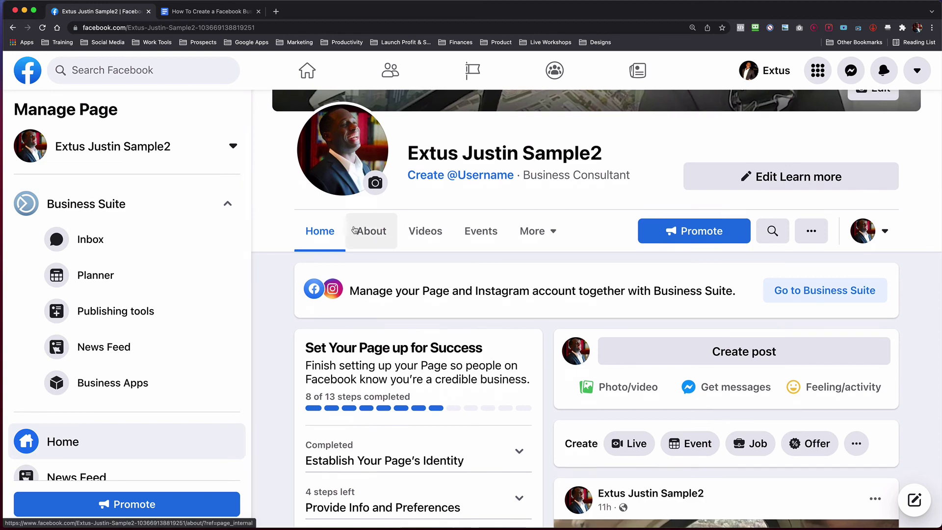
pyautogui.scroll(-2, 352, 231)
pyautogui.scroll(1, 353, 227)
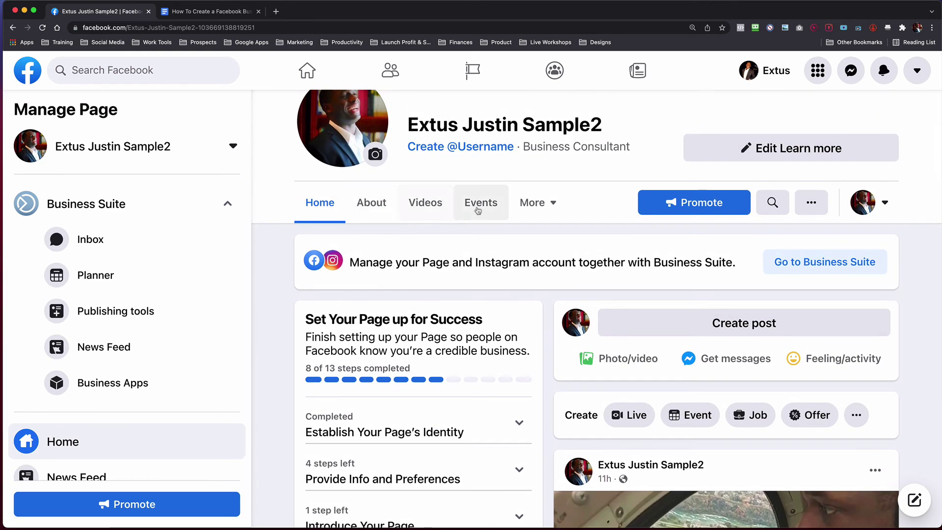
pyautogui.click(535, 202)
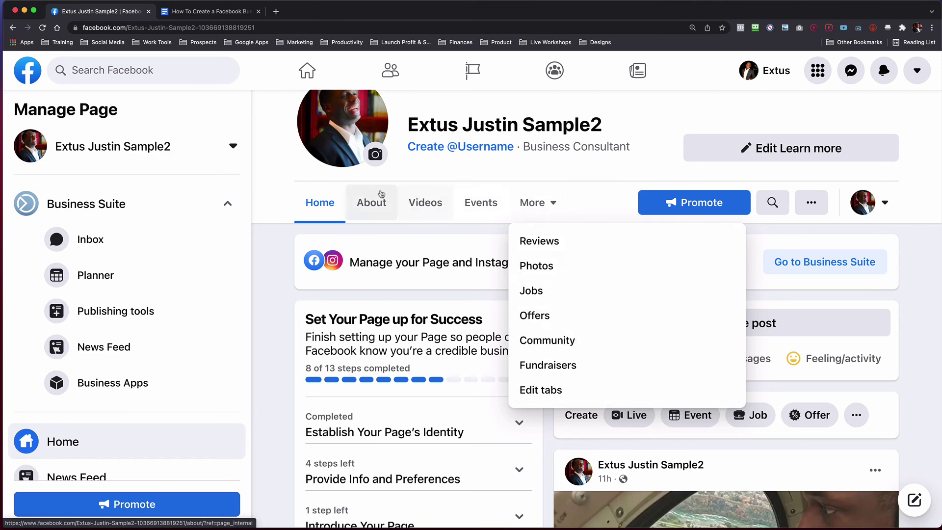
# - Open the Page's Event Ticketing settings and read about managing Eventbrite events
pyautogui.scroll(-5, 139, 277)
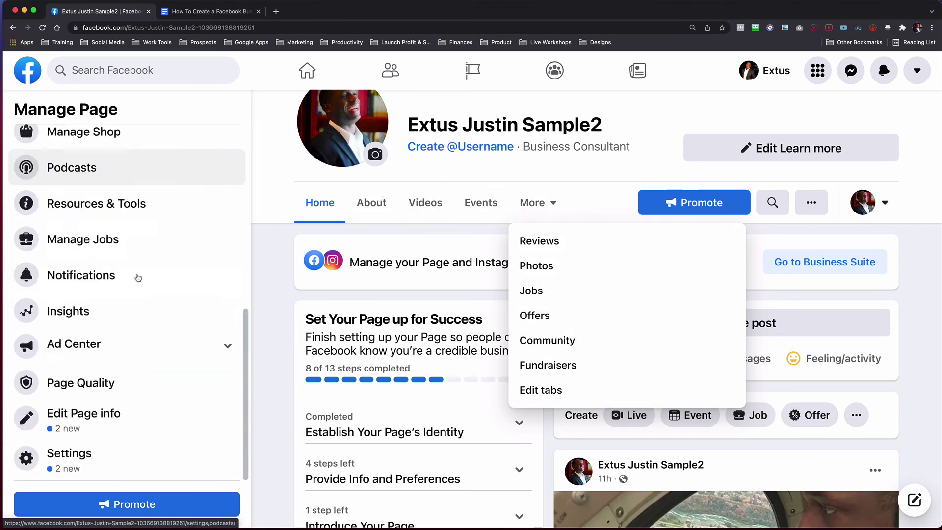
pyautogui.click(73, 464)
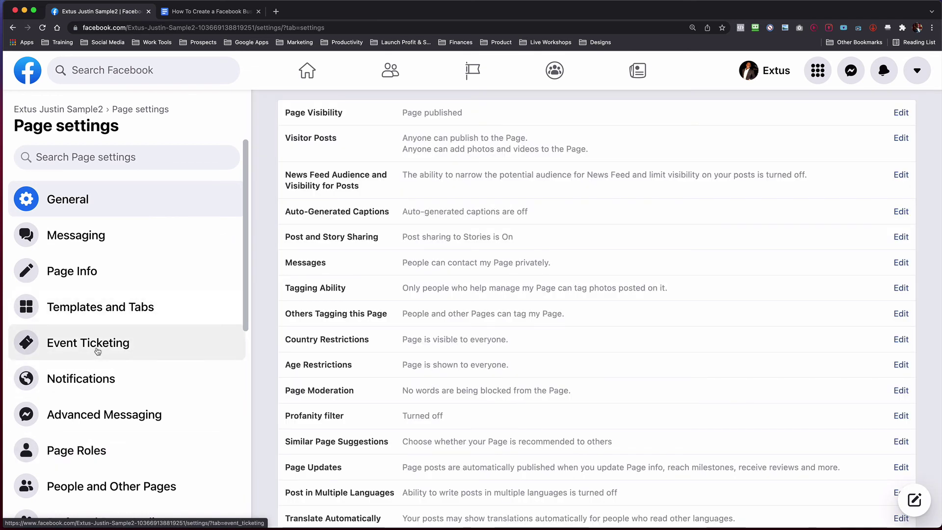
pyautogui.click(106, 347)
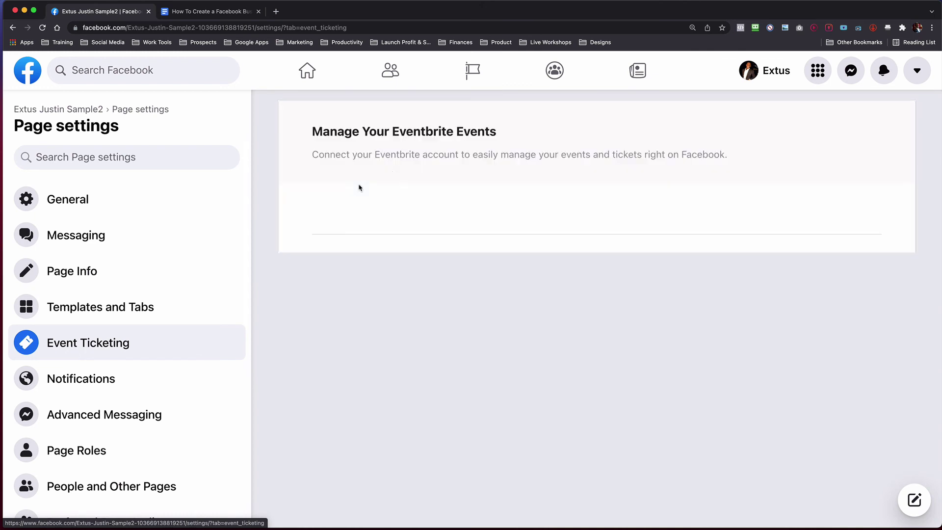
pyautogui.moveTo(393, 131); pyautogui.dragTo(454, 133)
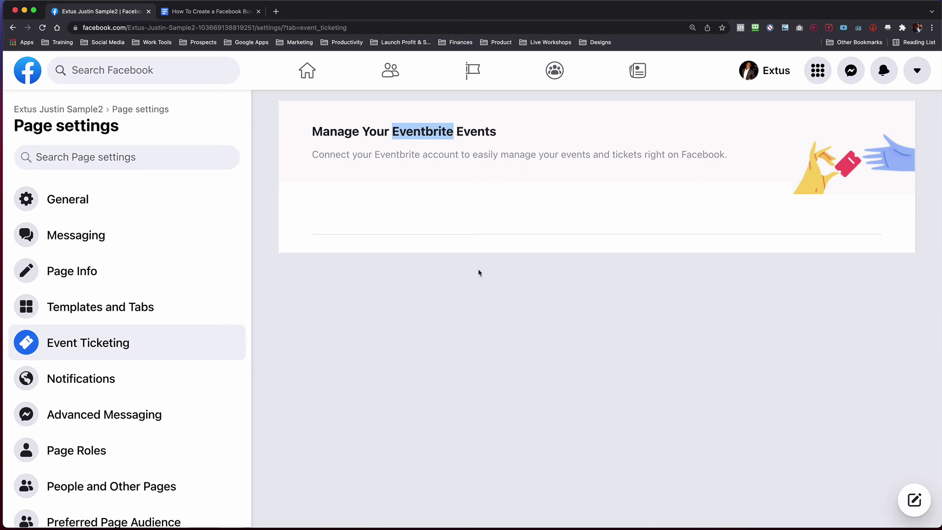
# - Open the Page's Notifications settings and review the global notification and Page interaction options
pyautogui.click(157, 385)
pyautogui.scroll(-2, 323, 292)
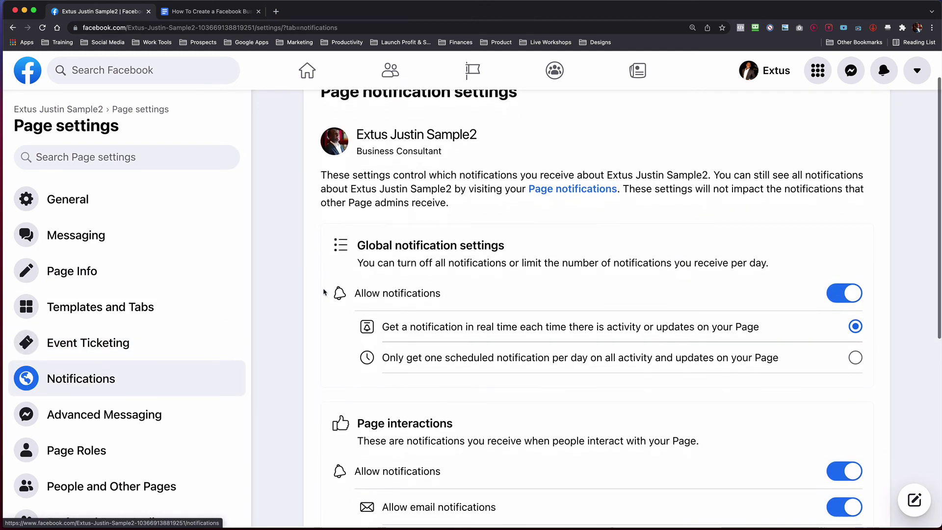
pyautogui.scroll(-1, 324, 292)
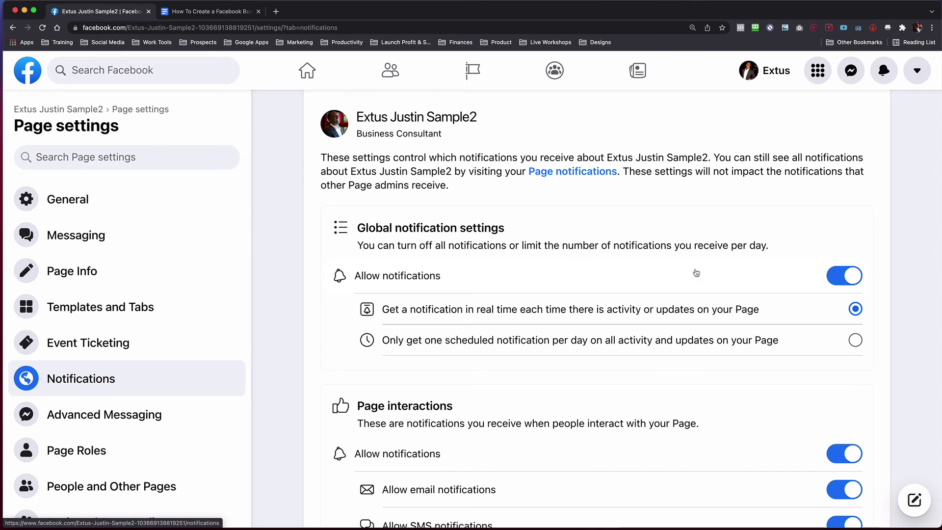
pyautogui.scroll(-5, 735, 281)
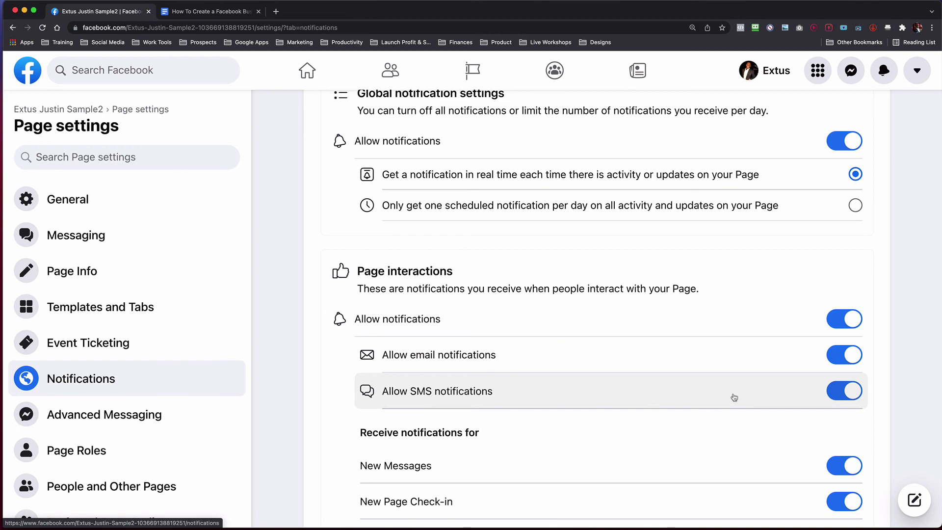
pyautogui.scroll(-6, 752, 392)
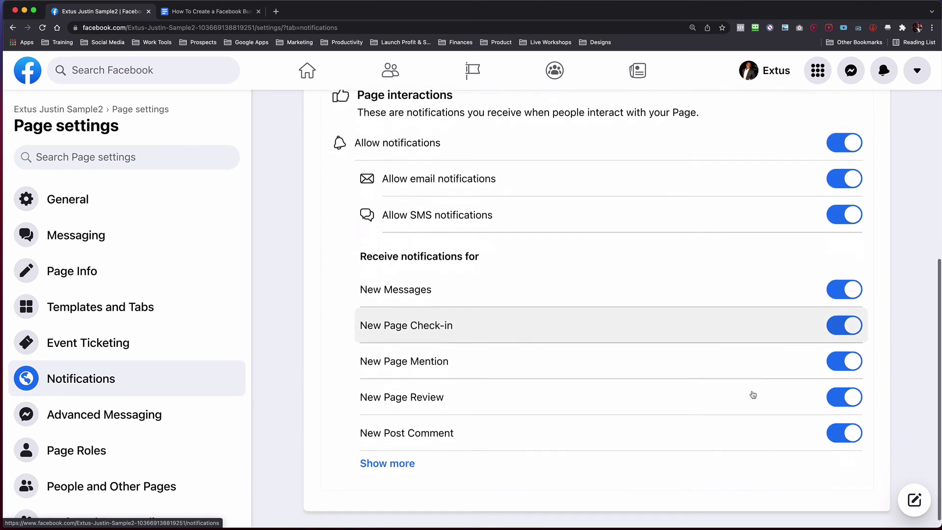
pyautogui.scroll(8, 753, 395)
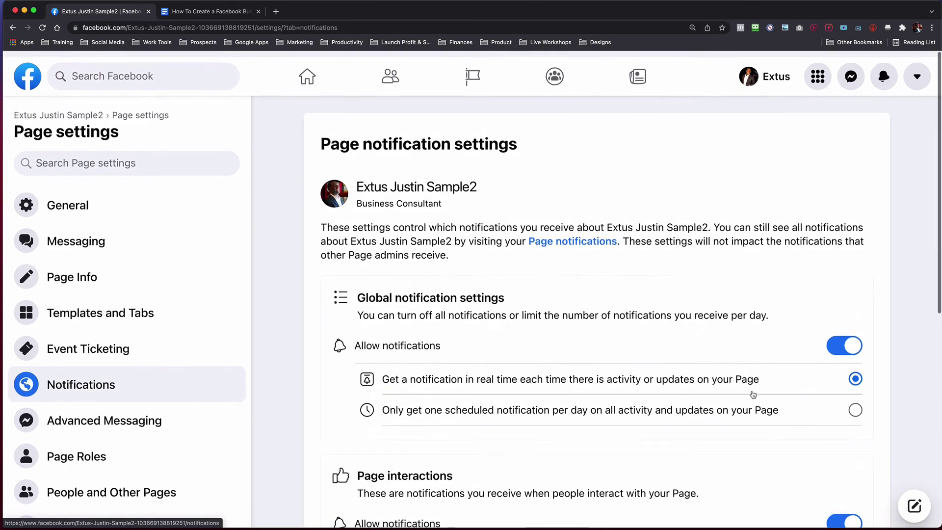
pyautogui.scroll(-4, 753, 395)
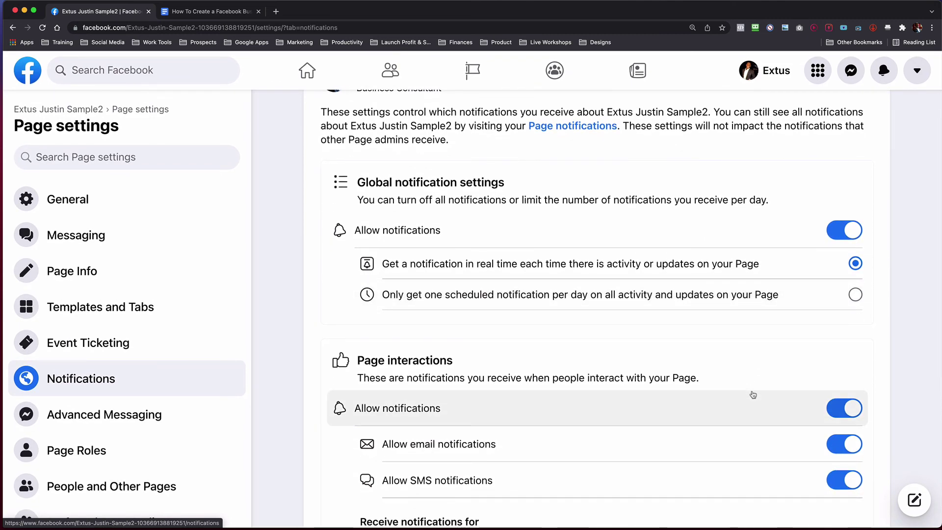
pyautogui.scroll(-9, 753, 395)
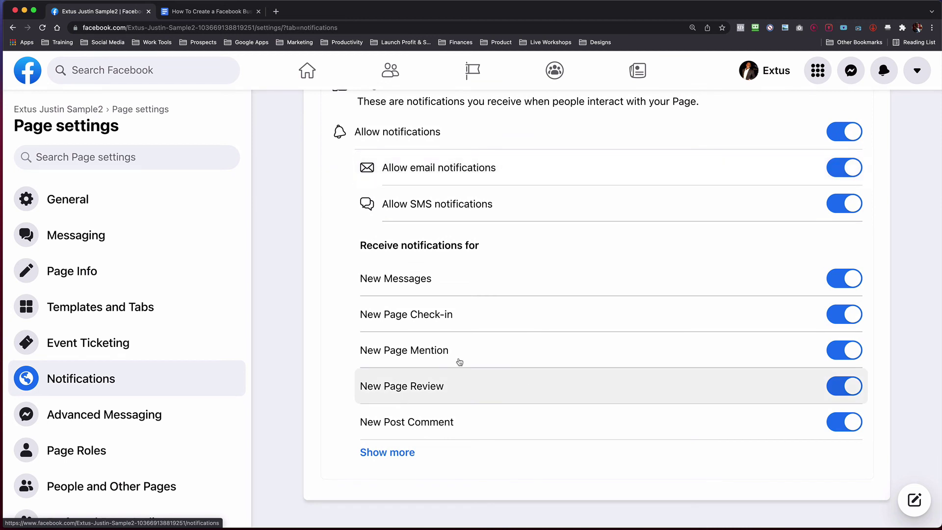
# - Open the Advanced Messaging settings and review the connected apps, handover protocol and whitelisted domains sections
pyautogui.click(130, 418)
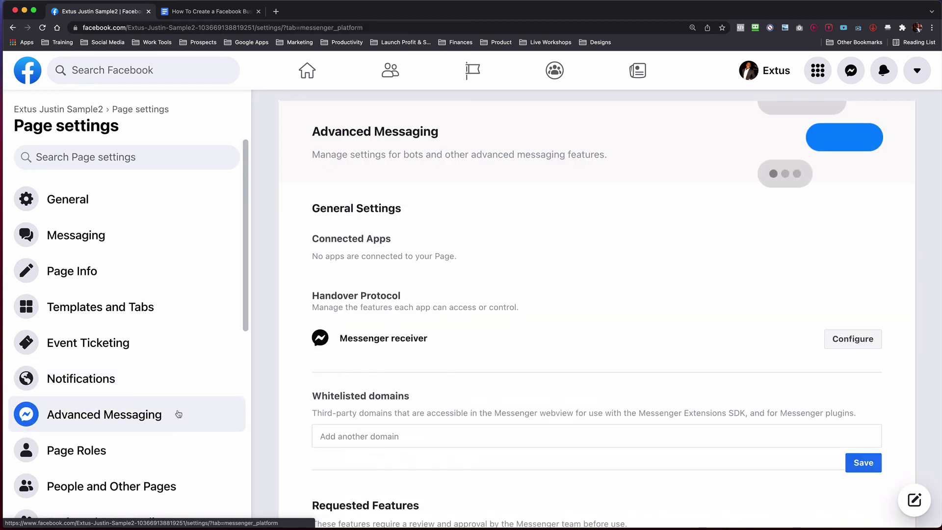
pyautogui.scroll(-3, 407, 181)
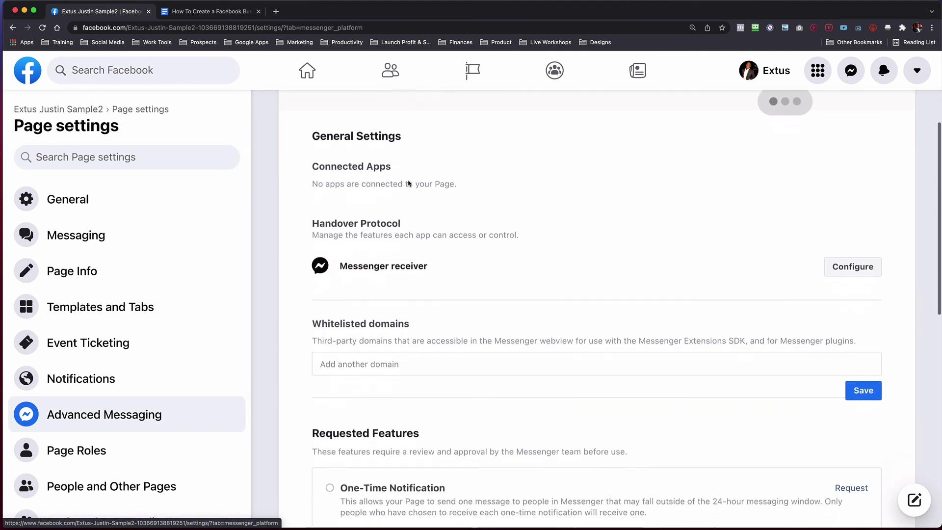
pyautogui.scroll(3, 383, 240)
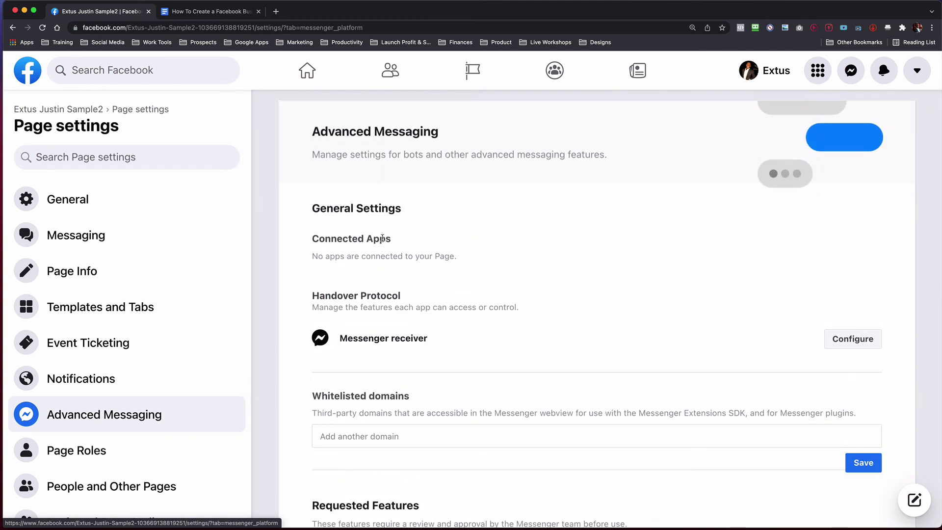
# - Open the Page Roles settings and read the Editor role's permissions under Assign a New Page Role
pyautogui.scroll(-3, 196, 294)
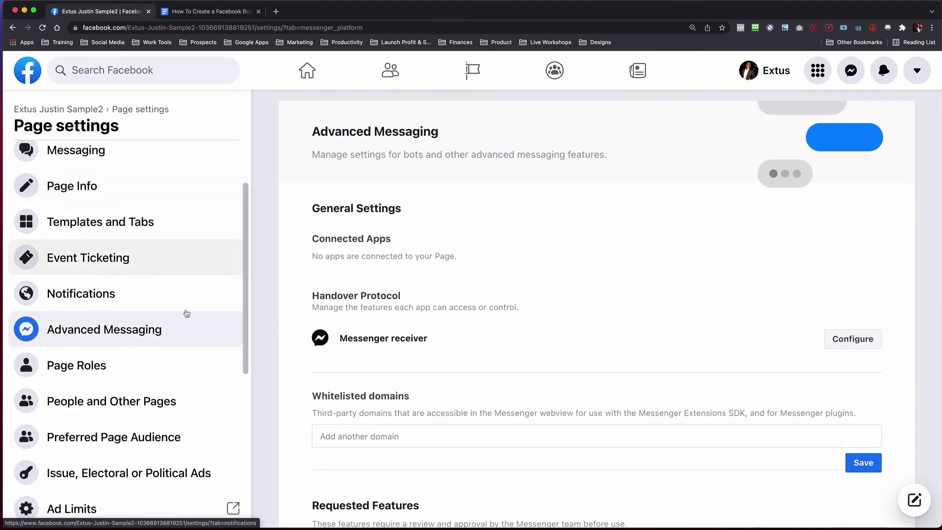
pyautogui.click(160, 370)
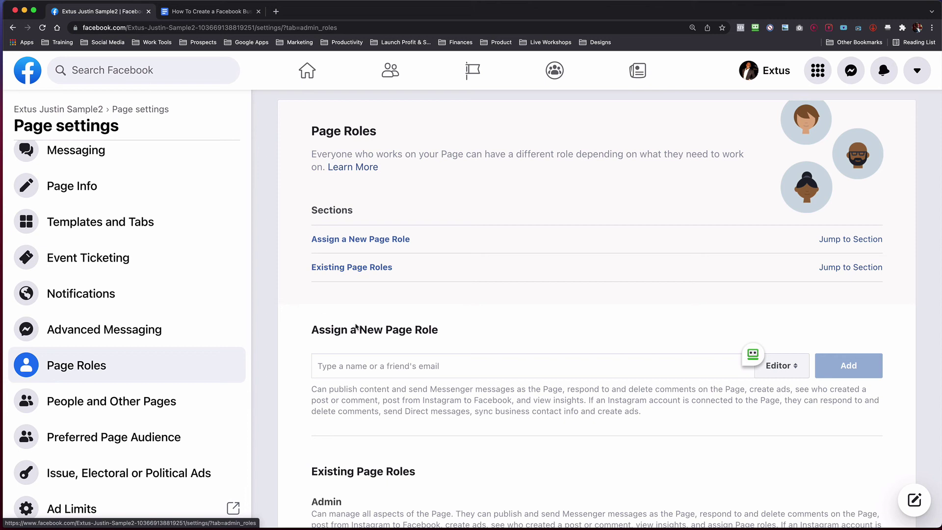
pyautogui.click(364, 365)
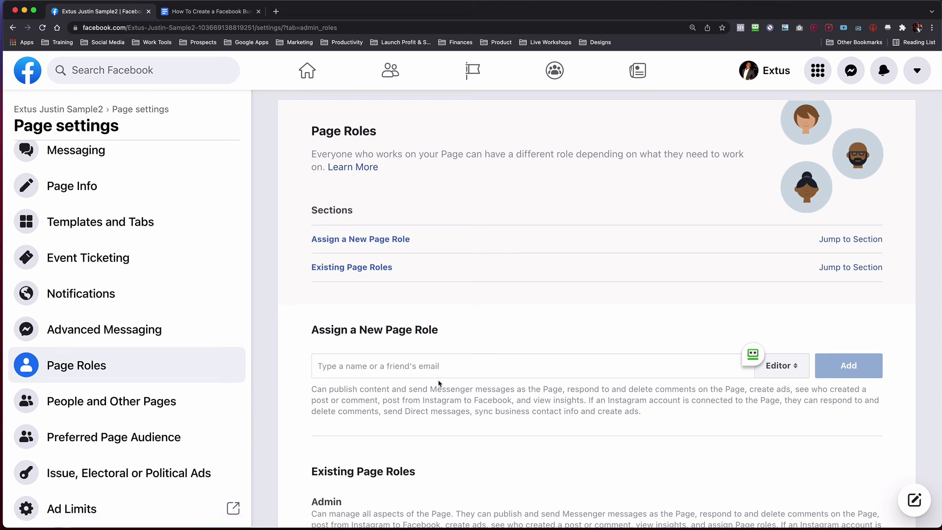
pyautogui.moveTo(422, 390); pyautogui.dragTo(542, 390)
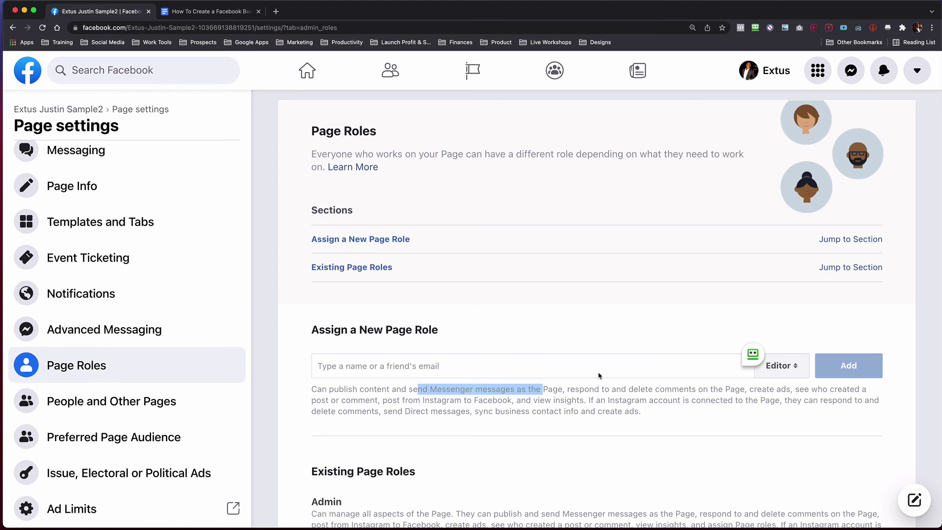
pyautogui.click(403, 363)
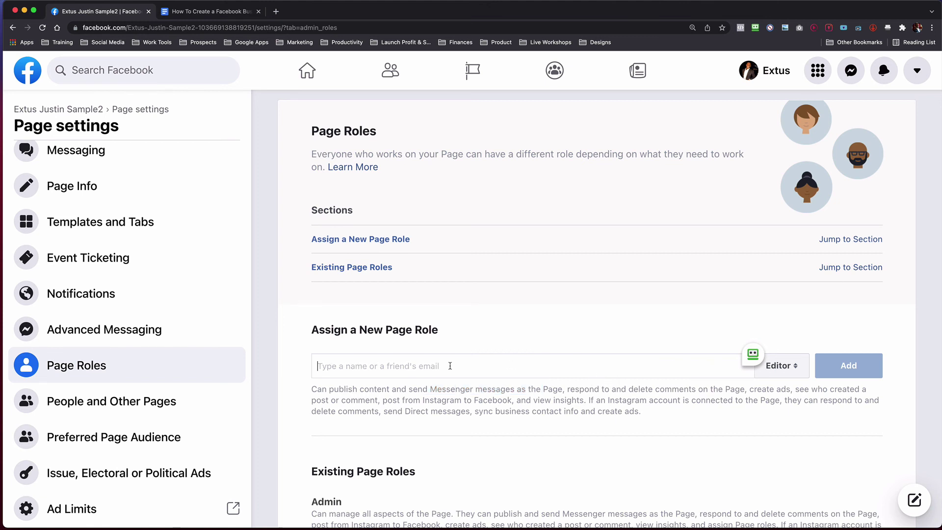
# - Select the Moderator and Advertiser roles for a new assignment, reading each one's permissions, and review the existing Page roles
pyautogui.click(788, 371)
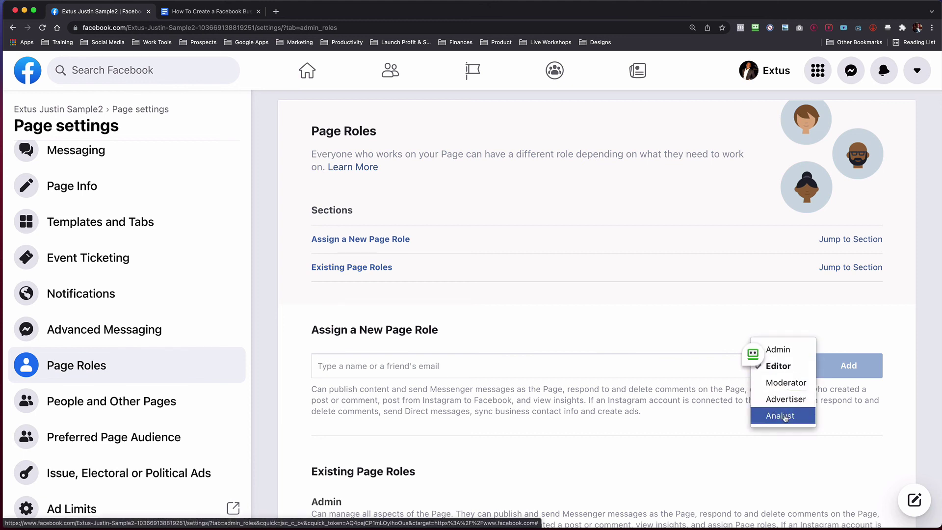
pyautogui.click(781, 383)
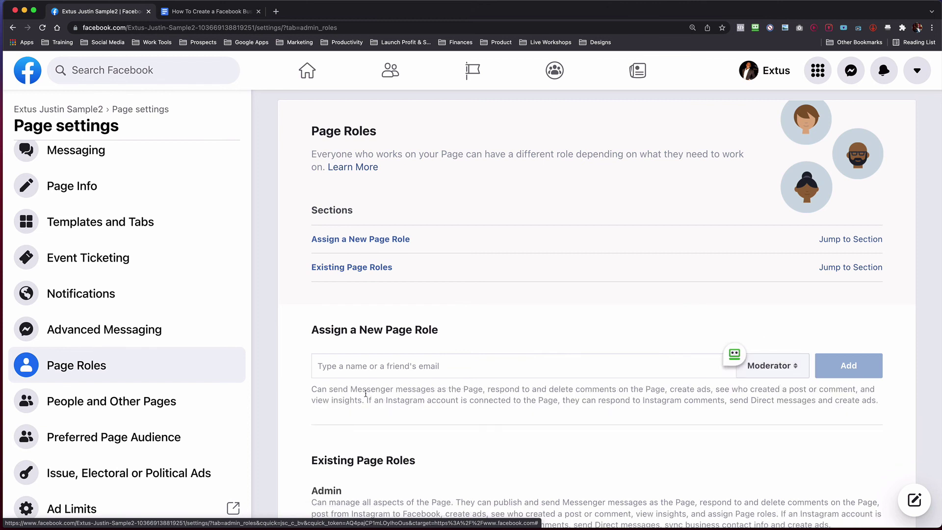
pyautogui.moveTo(311, 389); pyautogui.dragTo(839, 396)
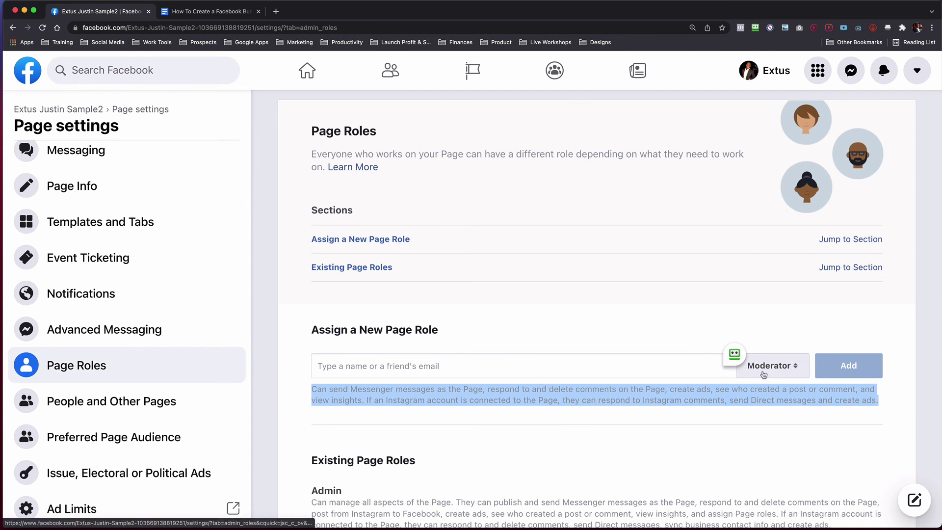
pyautogui.click(785, 376)
pyautogui.click(778, 382)
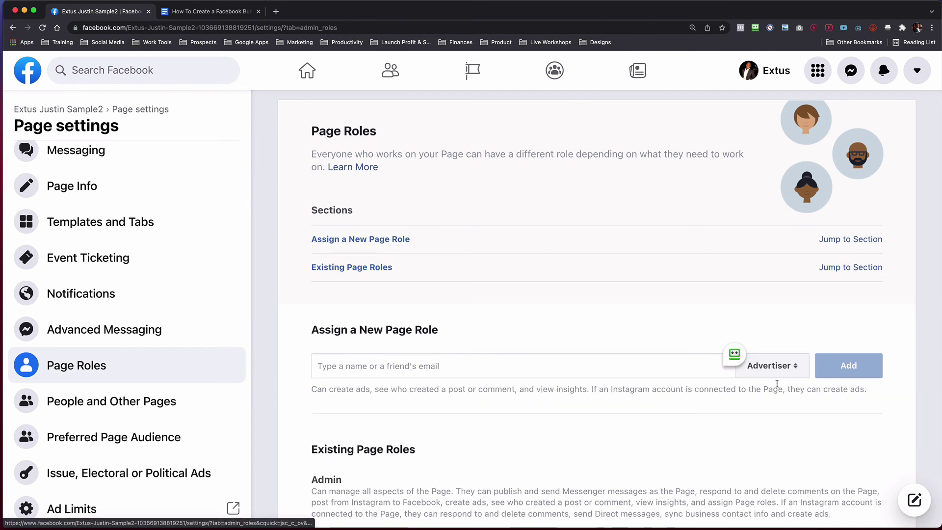
pyautogui.moveTo(414, 390); pyautogui.dragTo(633, 390)
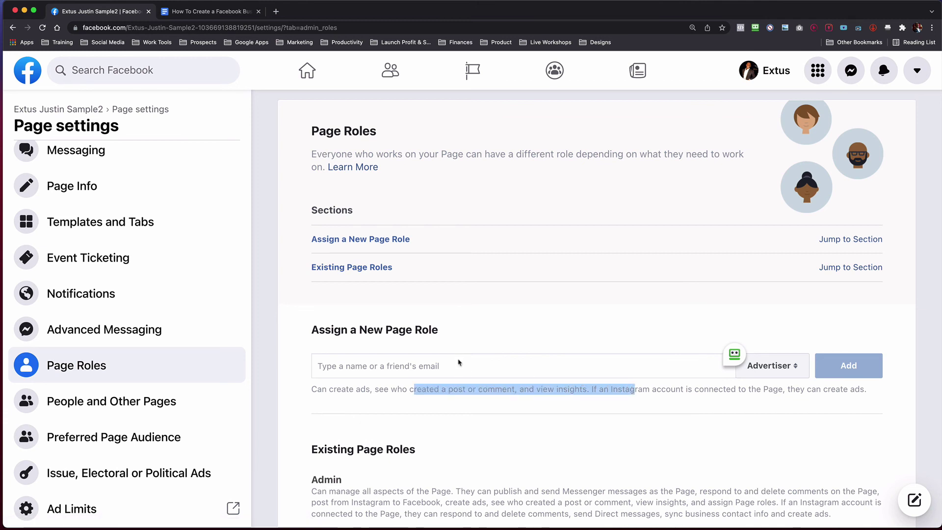
pyautogui.scroll(-4, 459, 362)
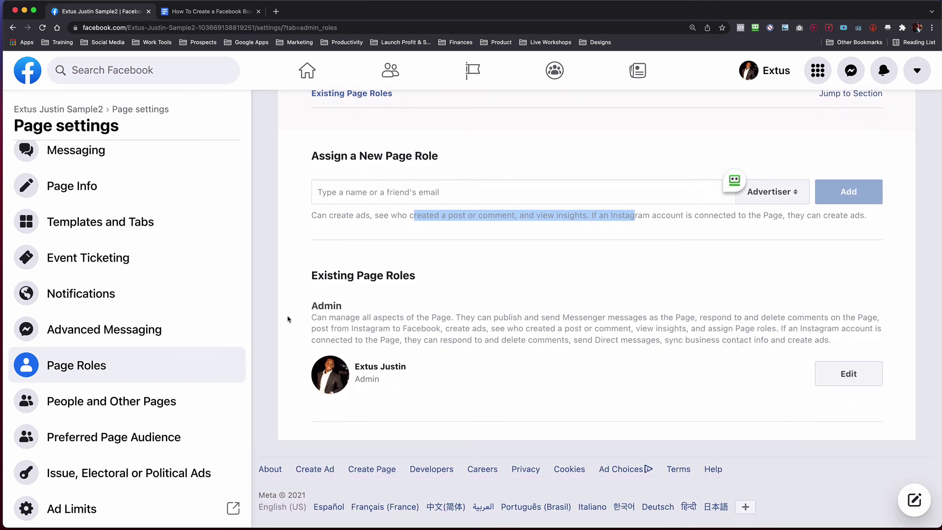
# - Review the list filter options in the People and Other Pages settings and open the Preferred Page Audience settings
pyautogui.click(131, 407)
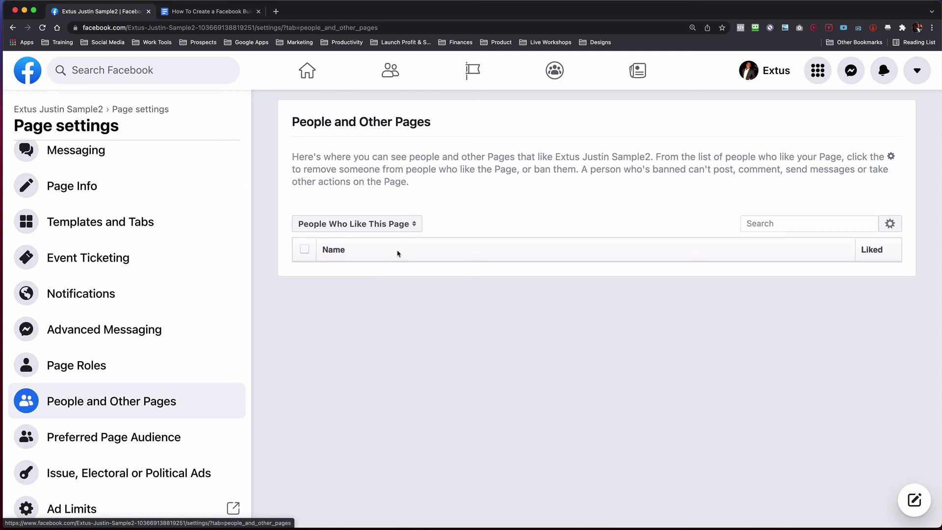
pyautogui.click(417, 227)
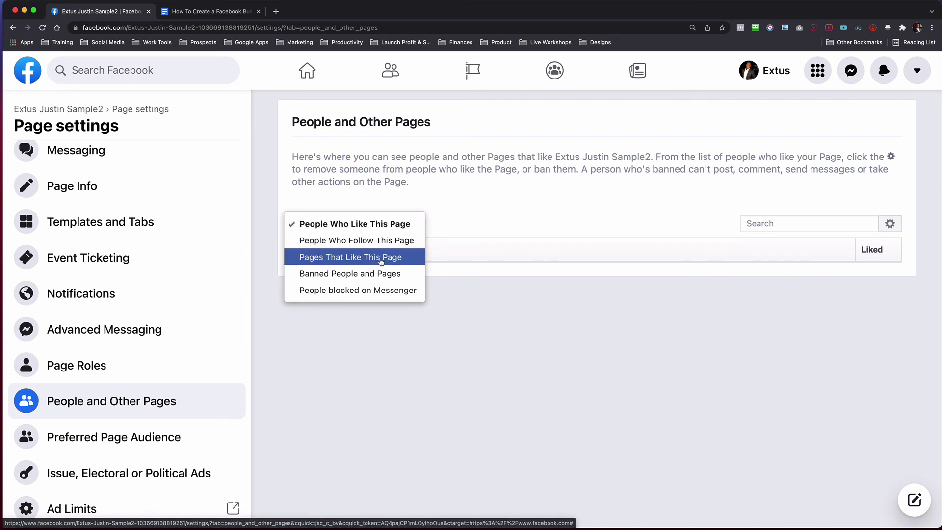
pyautogui.click(409, 374)
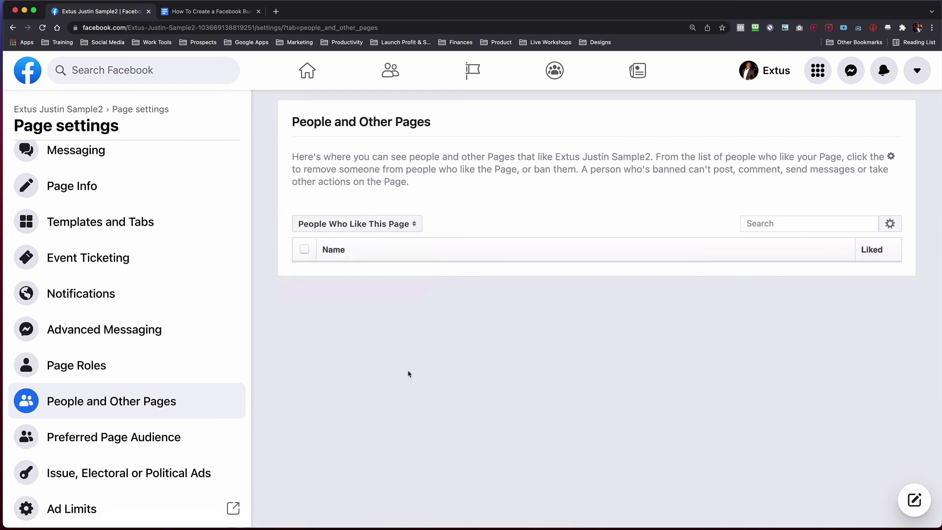
pyautogui.scroll(-5, 175, 372)
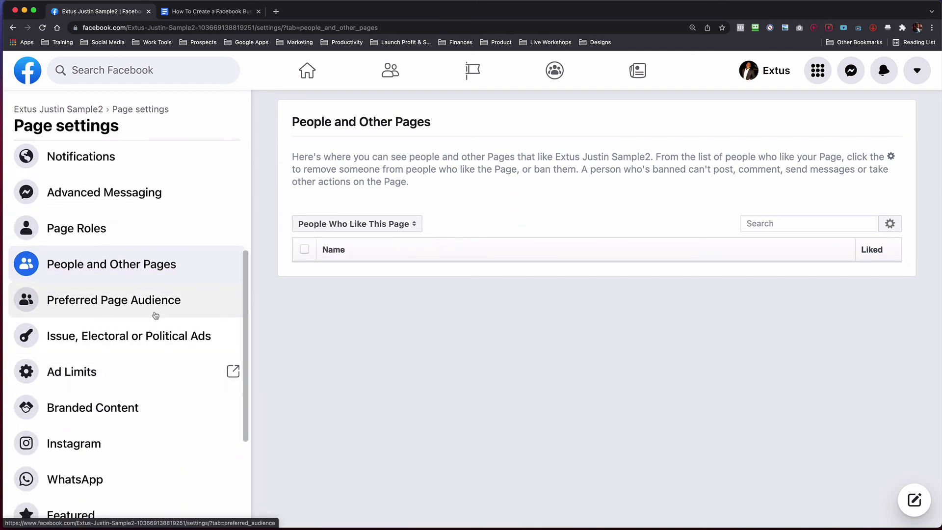
pyautogui.click(161, 306)
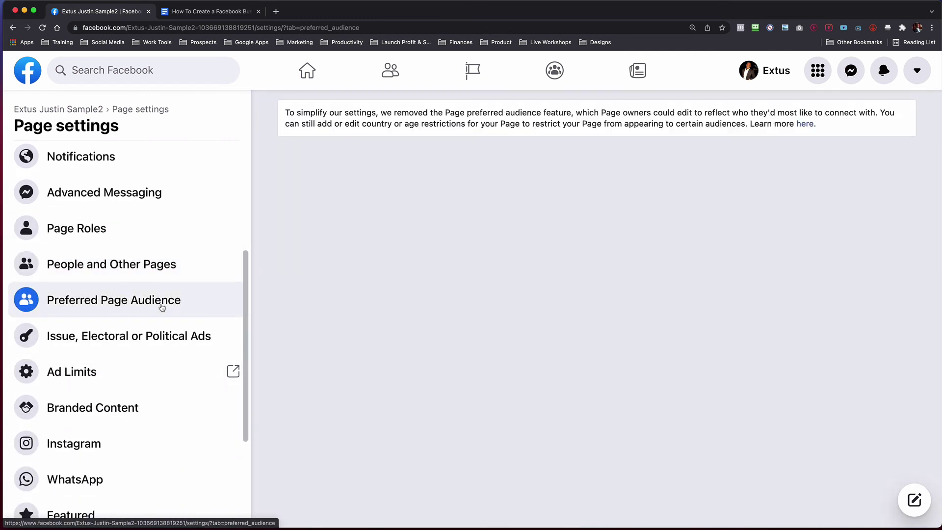
# - Open the Instagram and WhatsApp settings and review the connection options for each
pyautogui.scroll(-6, 162, 308)
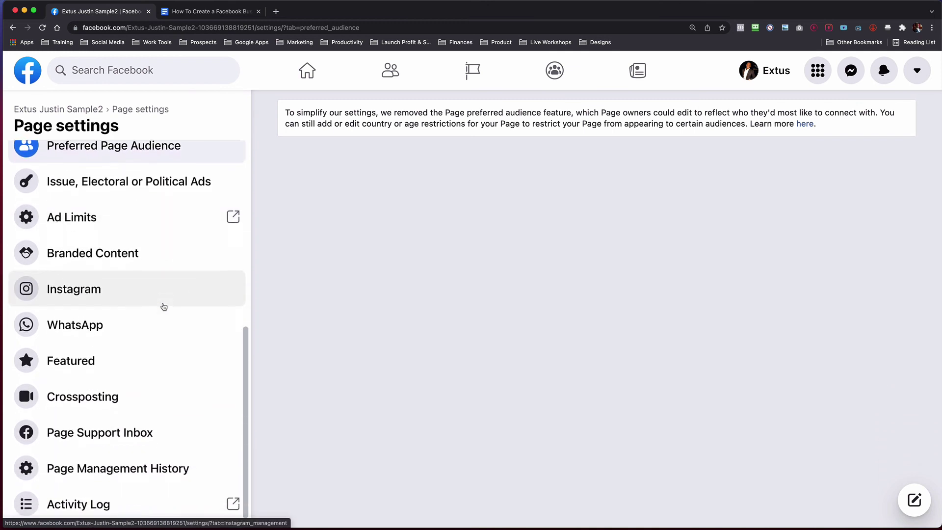
pyautogui.scroll(-1, 162, 300)
pyautogui.click(156, 283)
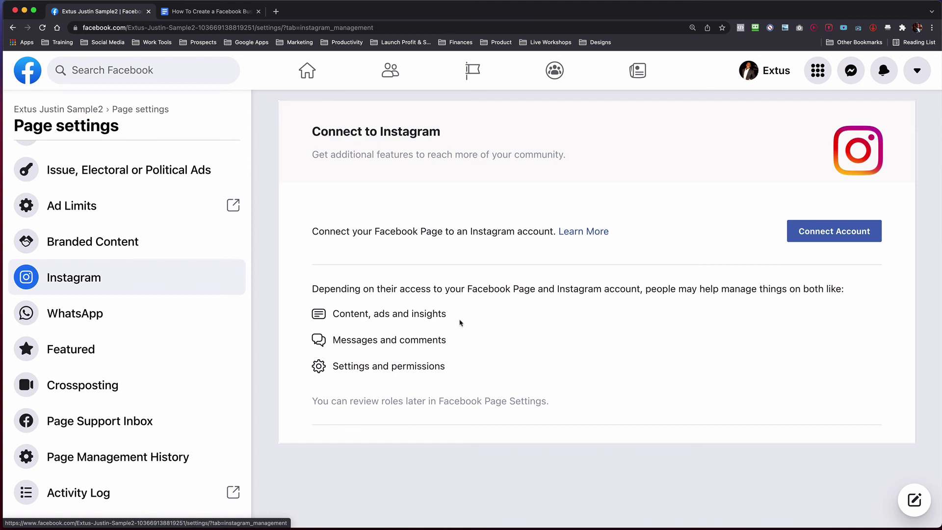
pyautogui.scroll(-1, 164, 312)
pyautogui.click(157, 308)
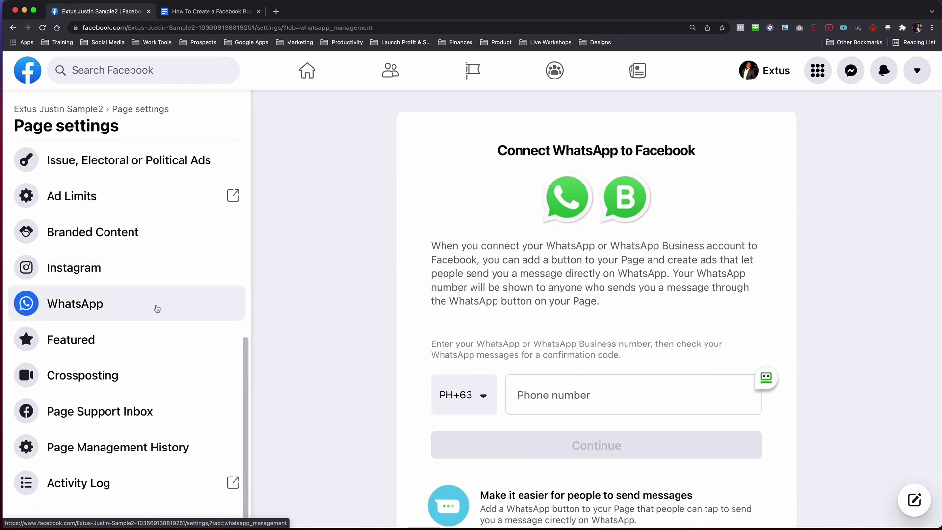
# - Review the Featured and Crossposting settings, dismissing the new notification and focusing the Add Page field for crossposting
pyautogui.click(124, 350)
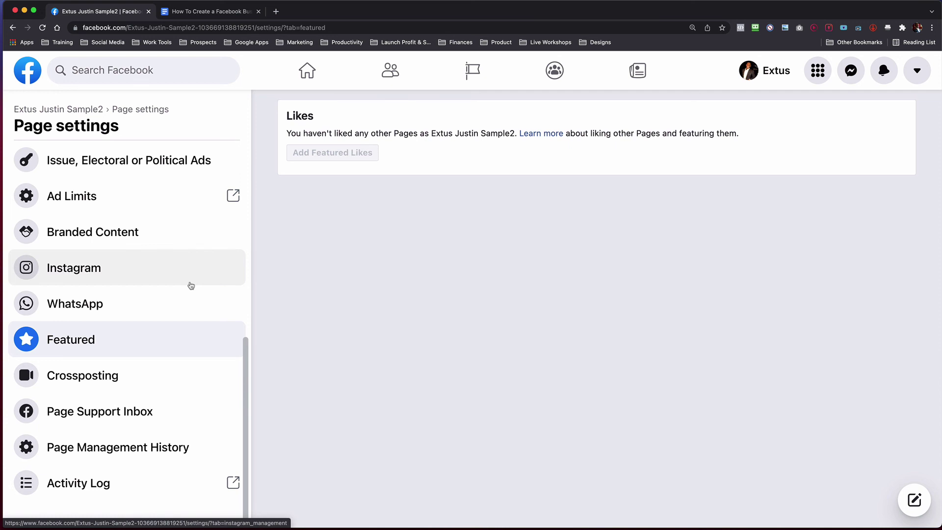
pyautogui.click(131, 385)
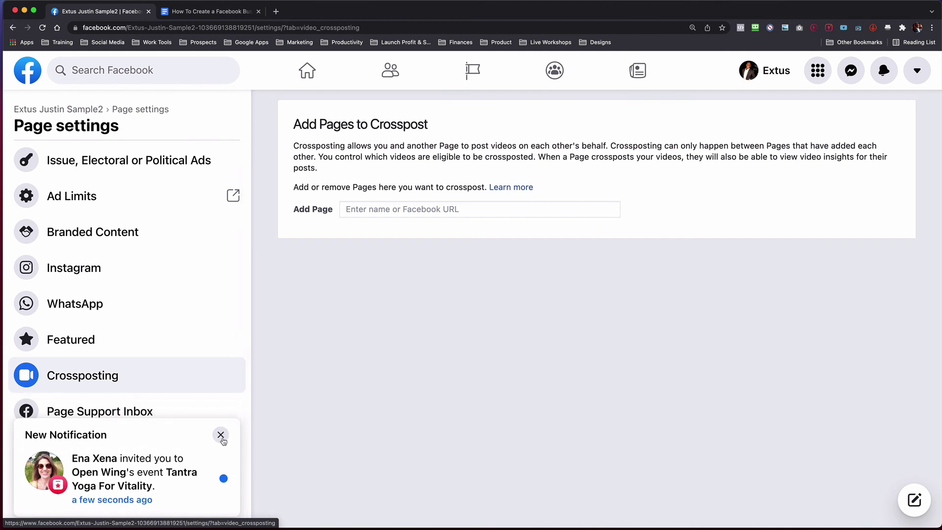
pyautogui.click(220, 436)
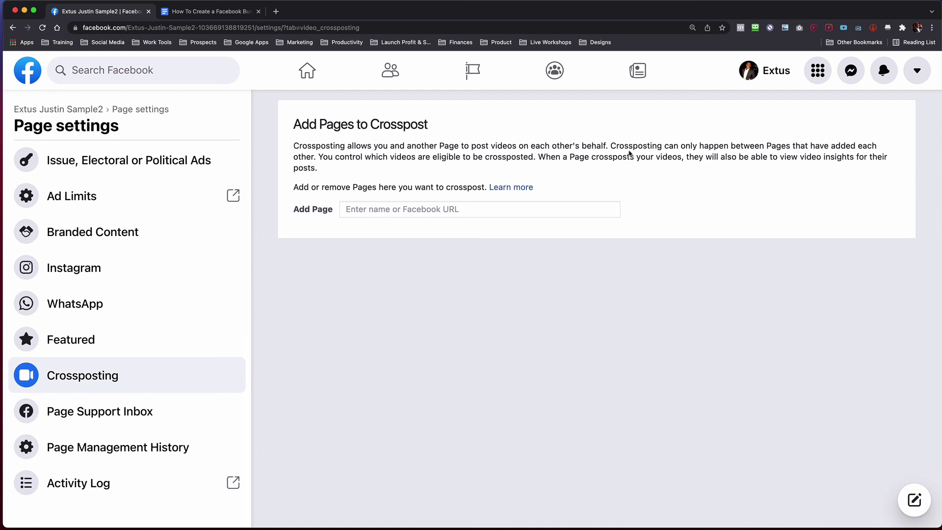
pyautogui.click(364, 207)
# - View the Page Support Inbox reports and read the description of the Page Management History
pyautogui.click(138, 417)
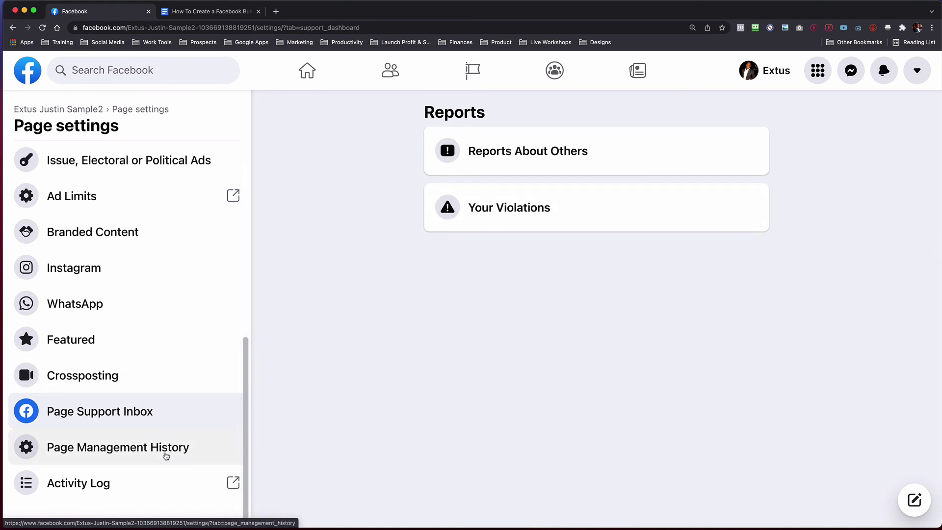
pyautogui.click(166, 456)
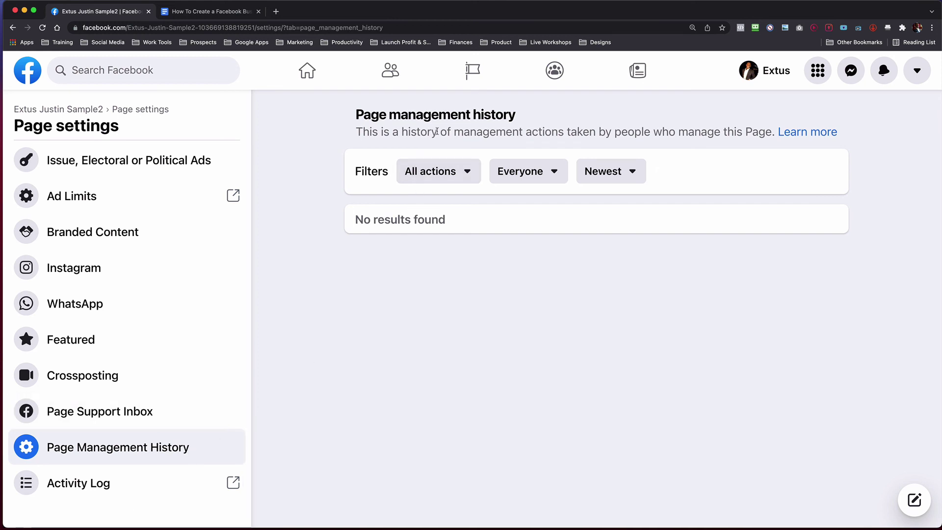
pyautogui.moveTo(454, 132); pyautogui.dragTo(729, 133)
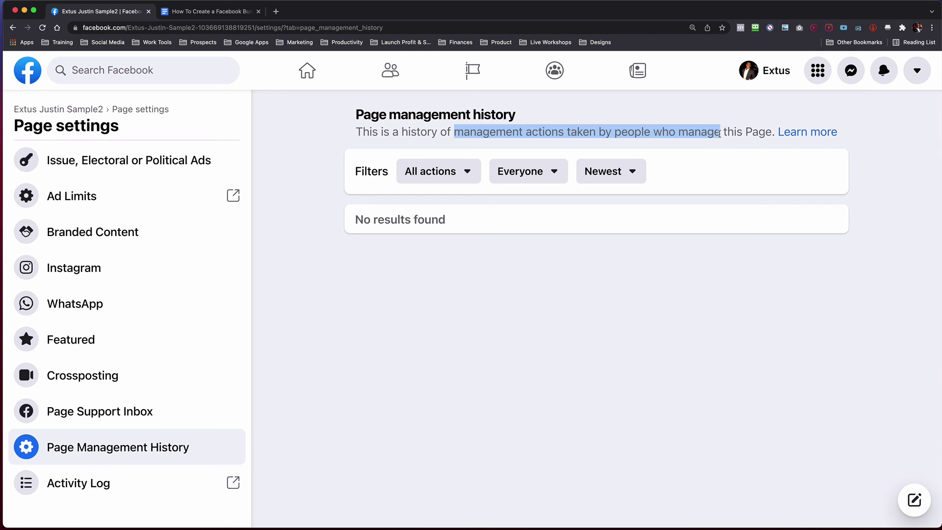